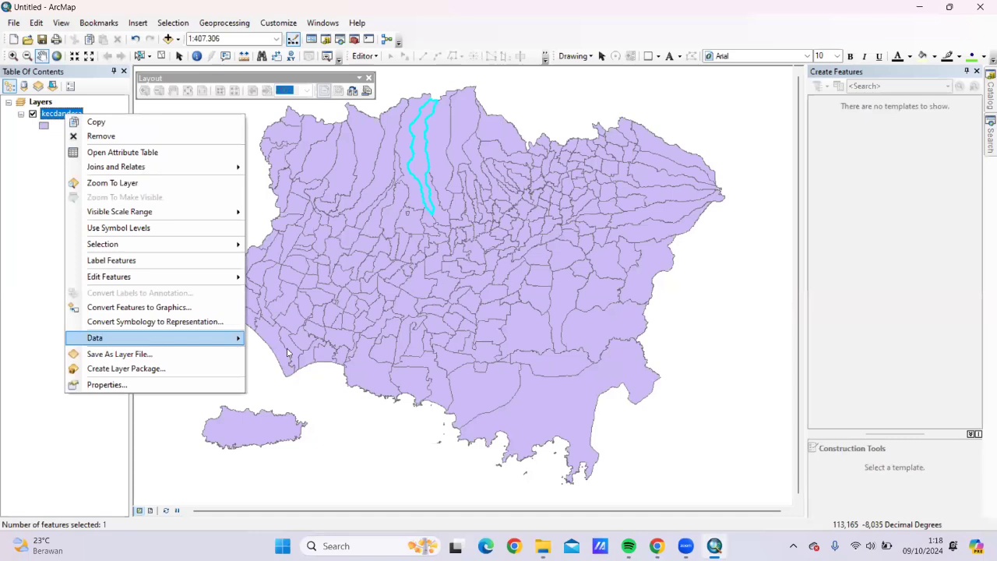
# - Export the selected kecdandesa feature as the shapefile DESA_PAKIS.shp, using the layer's source coordinate system, and add it to the map
pyautogui.click(289, 352)
pyautogui.click(608, 292)
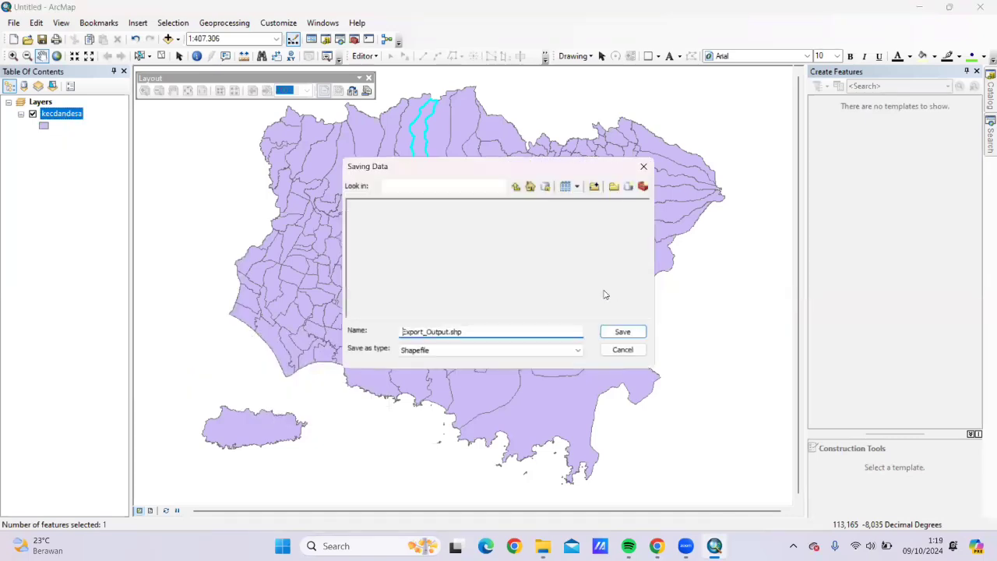
pyautogui.click(376, 215)
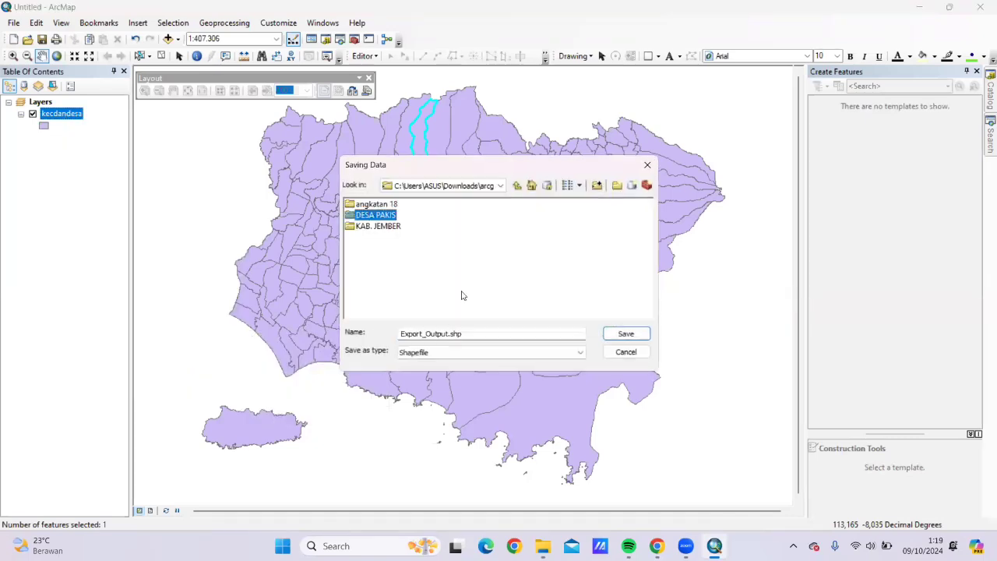
pyautogui.doubleClick(466, 333)
pyautogui.press('BackSpace')
pyautogui.write('DESA_PAKIS')
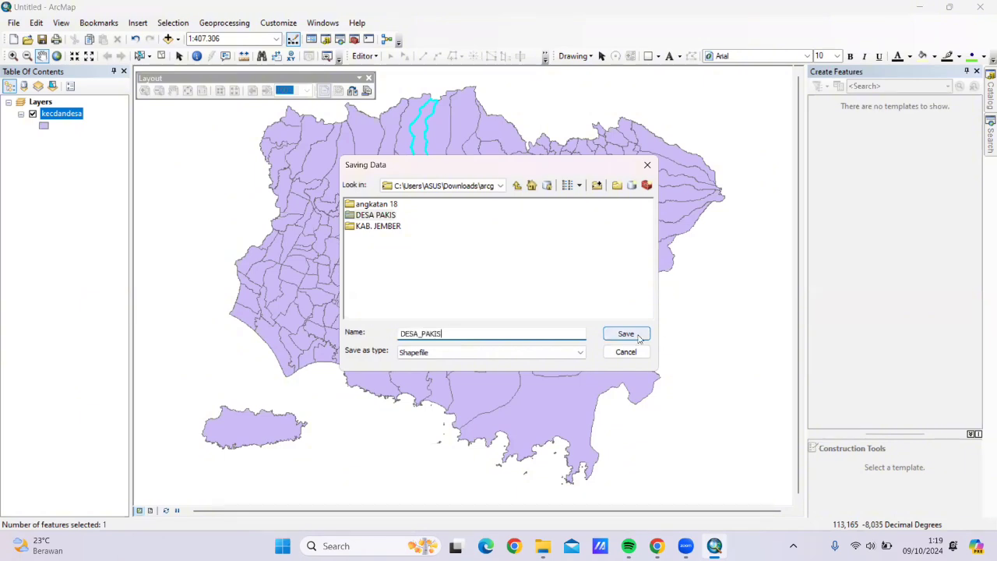
pyautogui.click(625, 334)
pyautogui.click(548, 360)
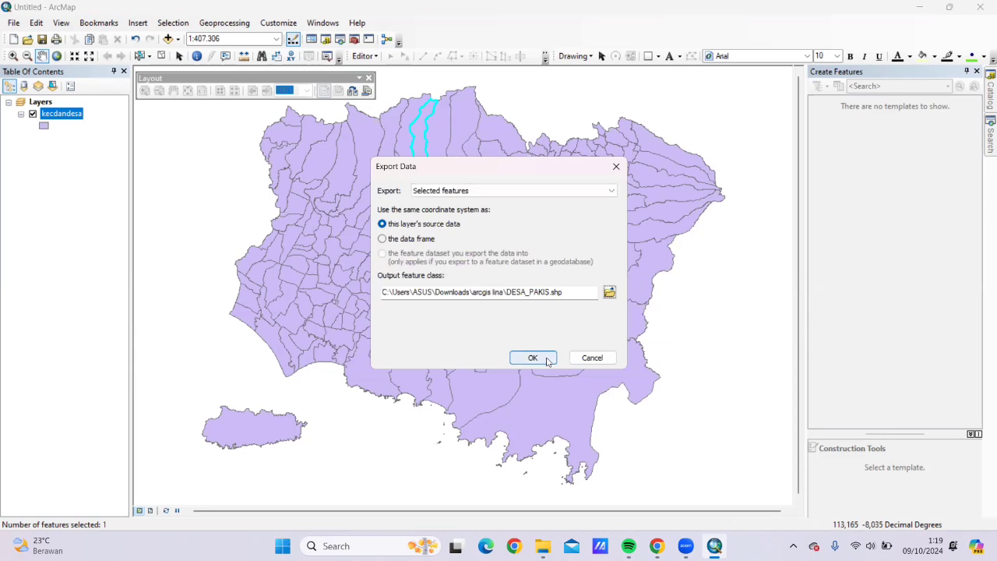
pyautogui.click(548, 321)
# - Zoom in on the DESA_PAKIS polygon to a scale of 1:150.000 and inspect it with the kecdandesa layer toggled off and on
pyautogui.click(85, 114)
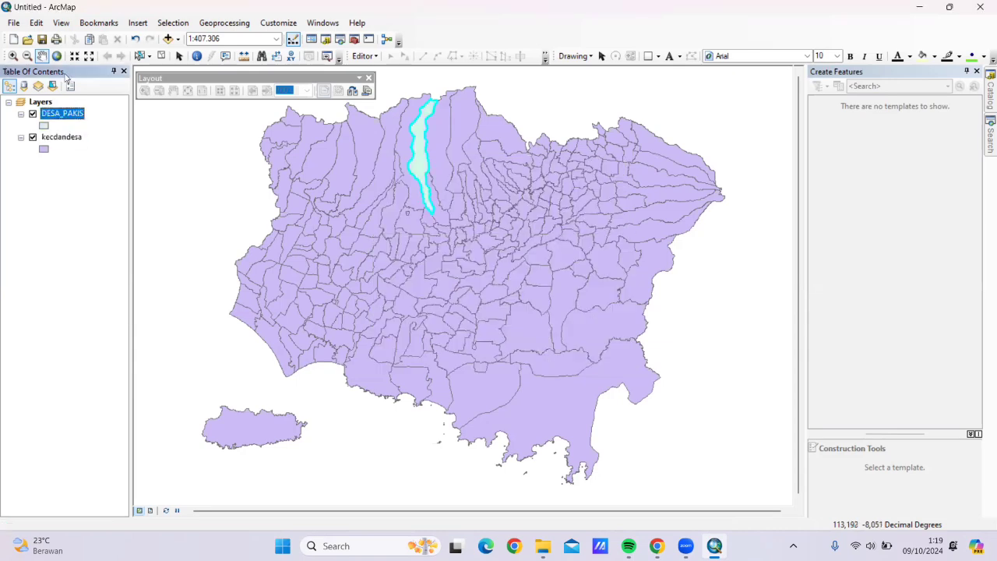
pyautogui.click(12, 55)
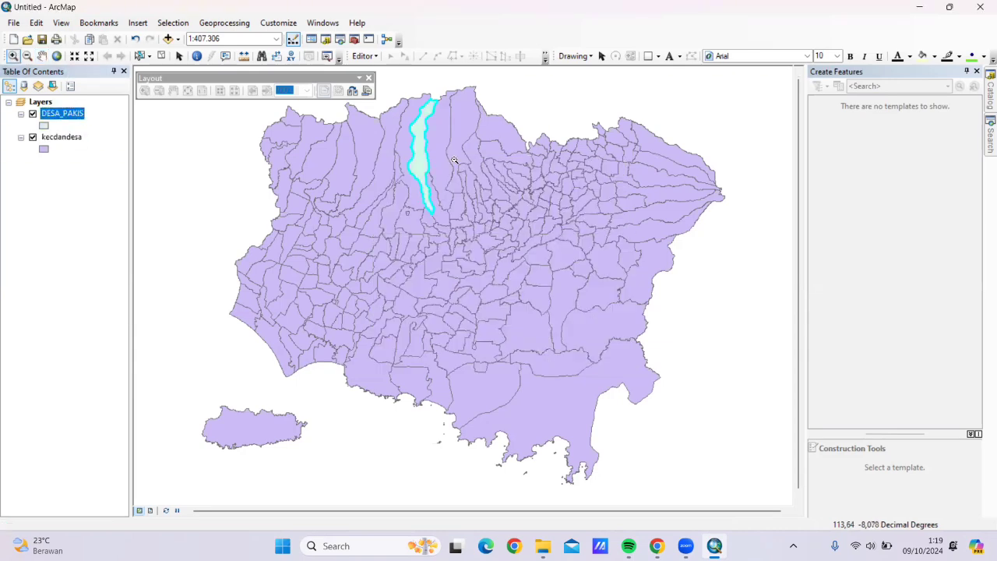
pyautogui.click(455, 160)
pyautogui.moveTo(799, 252); pyautogui.dragTo(799, 215)
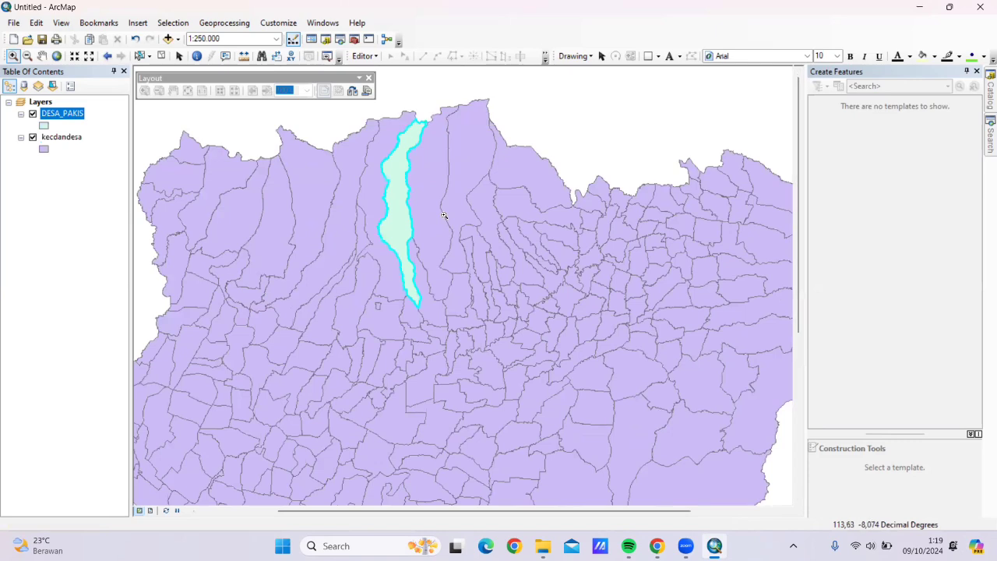
pyautogui.click(443, 215)
pyautogui.moveTo(798, 148); pyautogui.dragTo(797, 111)
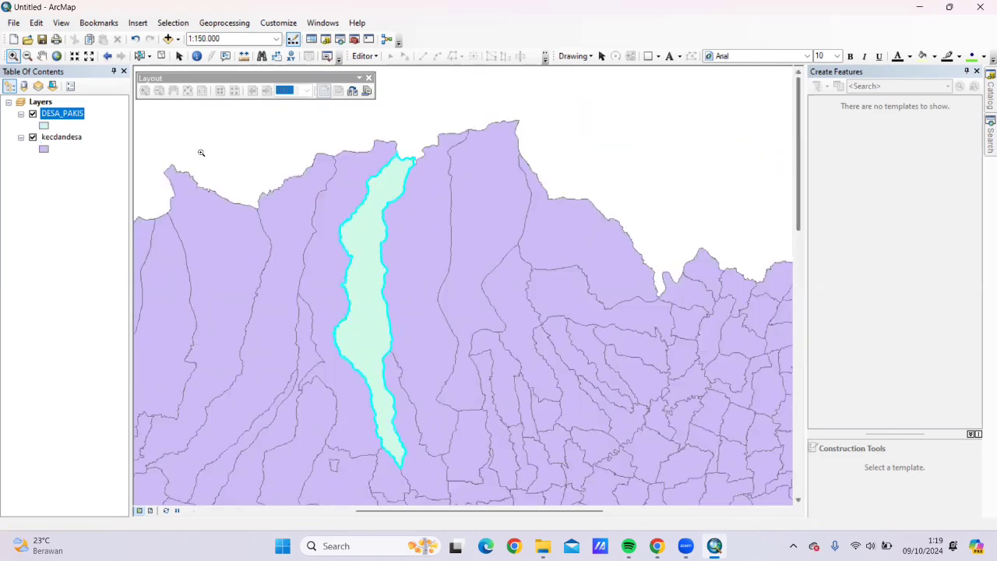
pyautogui.click(36, 139)
pyautogui.click(32, 137)
pyautogui.click(33, 137)
# - Start adding data to the Layers data frame and browse to the KAB. JEMBER folder
pyautogui.click(40, 102)
pyautogui.rightClick(44, 104)
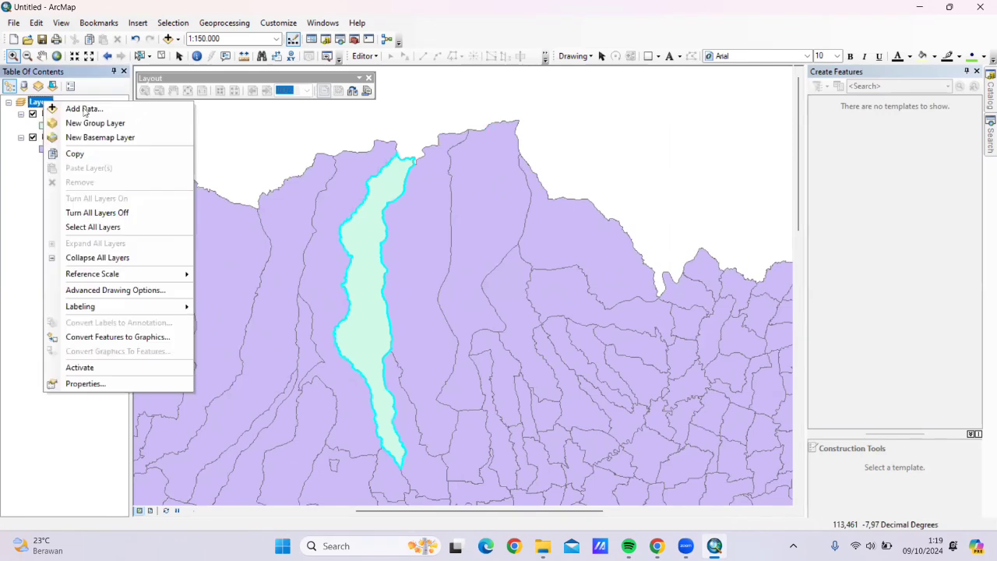
pyautogui.click(81, 109)
pyautogui.click(495, 188)
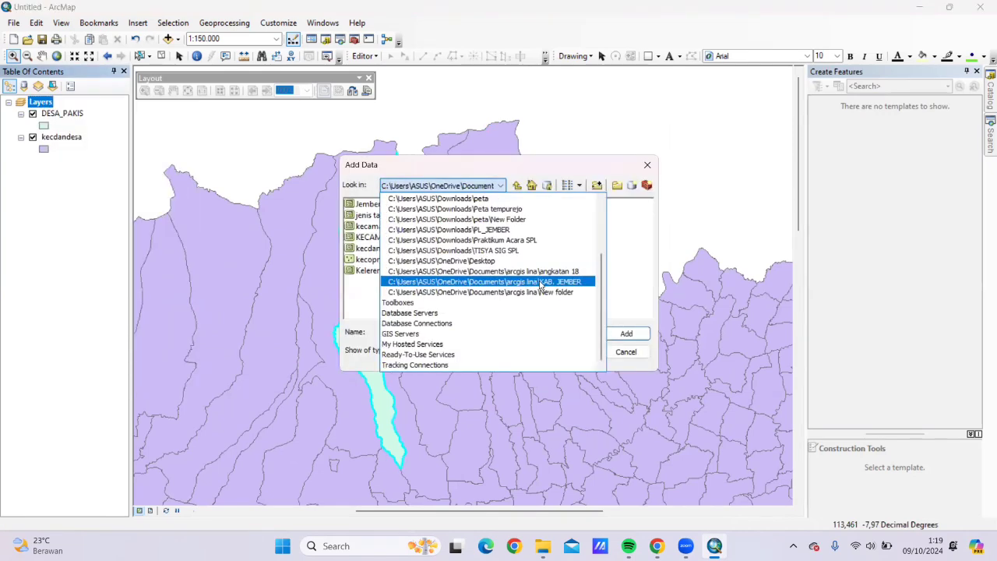
pyautogui.click(540, 281)
pyautogui.click(408, 228)
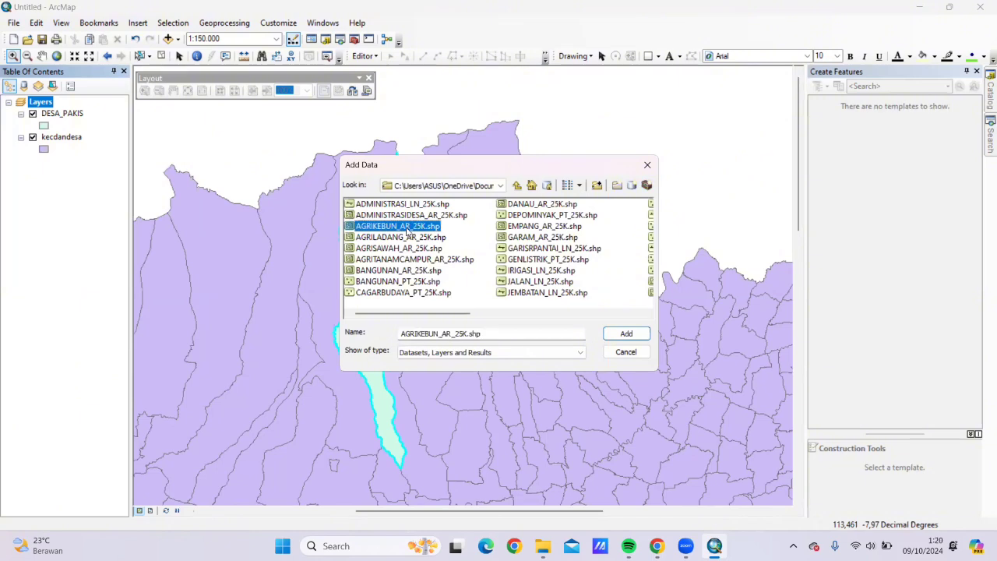
pyautogui.keyDown('ctrl'); pyautogui.click(407, 237); pyautogui.keyUp('ctrl')
pyautogui.keyDown('ctrl'); pyautogui.click(405, 247); pyautogui.keyUp('ctrl')
pyautogui.keyDown('ctrl'); pyautogui.click(411, 271); pyautogui.keyUp('ctrl')
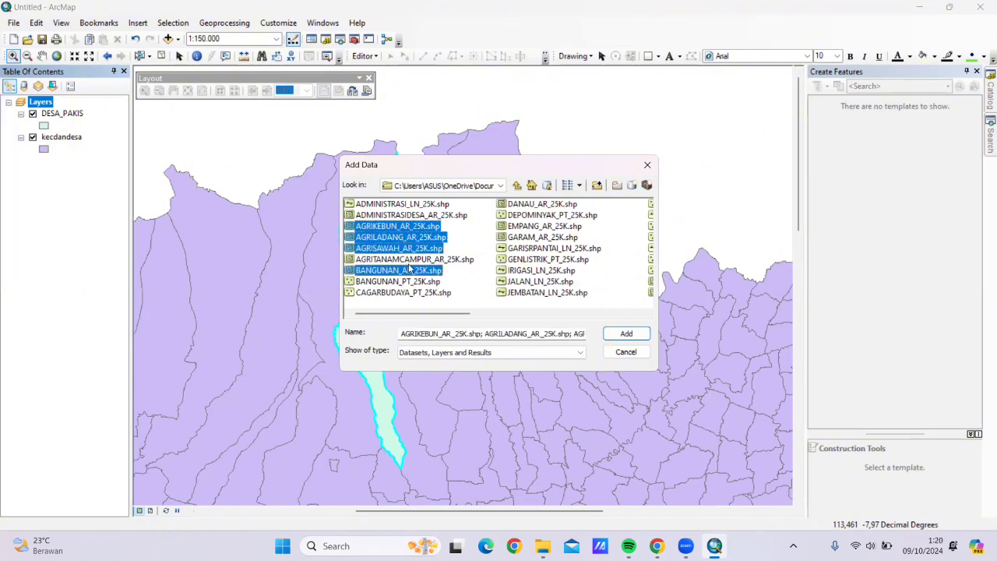
pyautogui.click(471, 276)
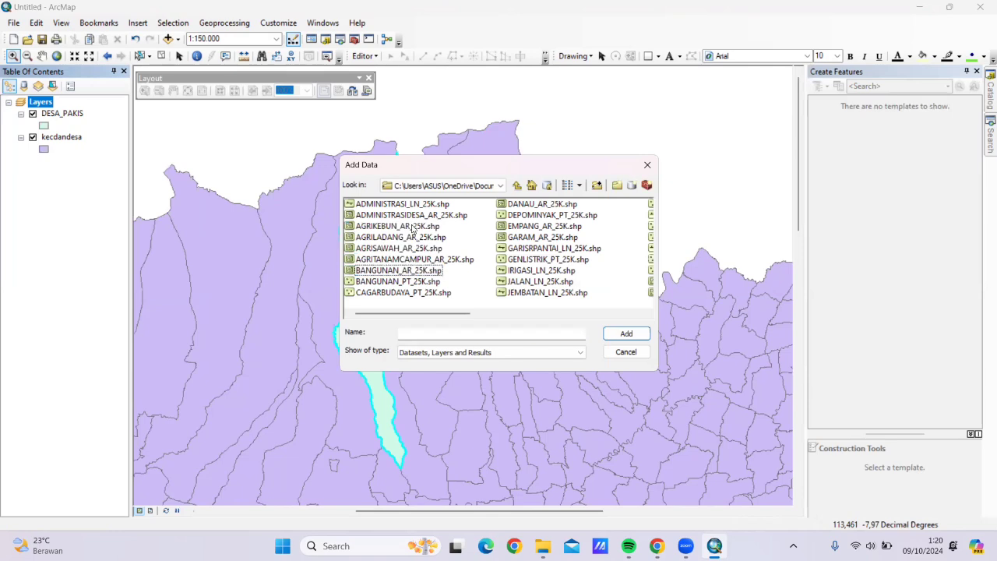
# - Add the AGRIKEBUN, AGRILADANG, AGRISAWAH, AGRITANAMCAMPUR, JALAN, NONAGRIALANG, NONAGRIHUTANKERING, NONAGRISEMAKBELUKAR and PEMUKIMAN 25K shapefiles to the map
pyautogui.click(413, 228)
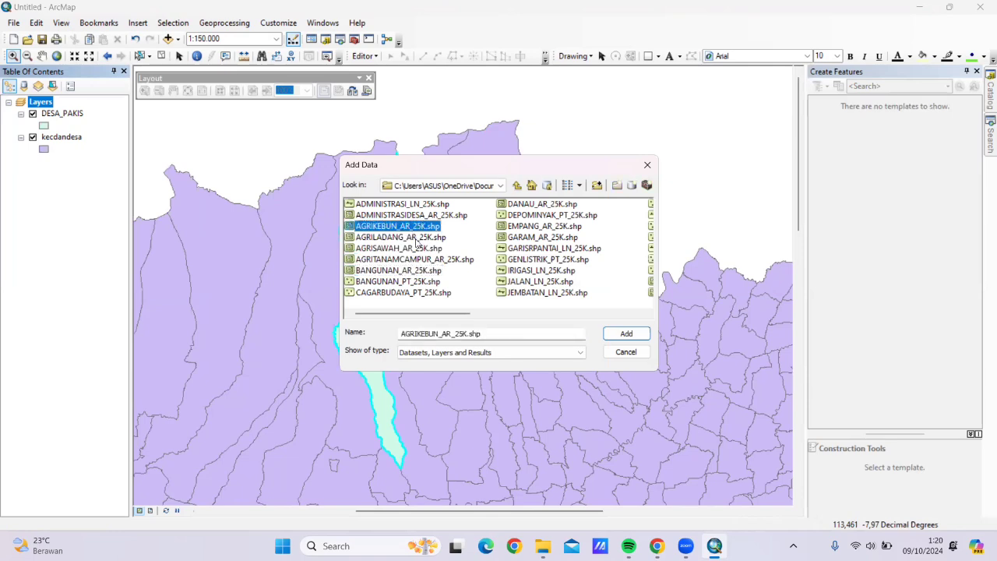
pyautogui.keyDown('ctrl'); pyautogui.click(415, 237); pyautogui.keyUp('ctrl')
pyautogui.keyDown('ctrl'); pyautogui.click(418, 248); pyautogui.keyUp('ctrl')
pyautogui.keyDown('ctrl'); pyautogui.click(421, 261); pyautogui.keyUp('ctrl')
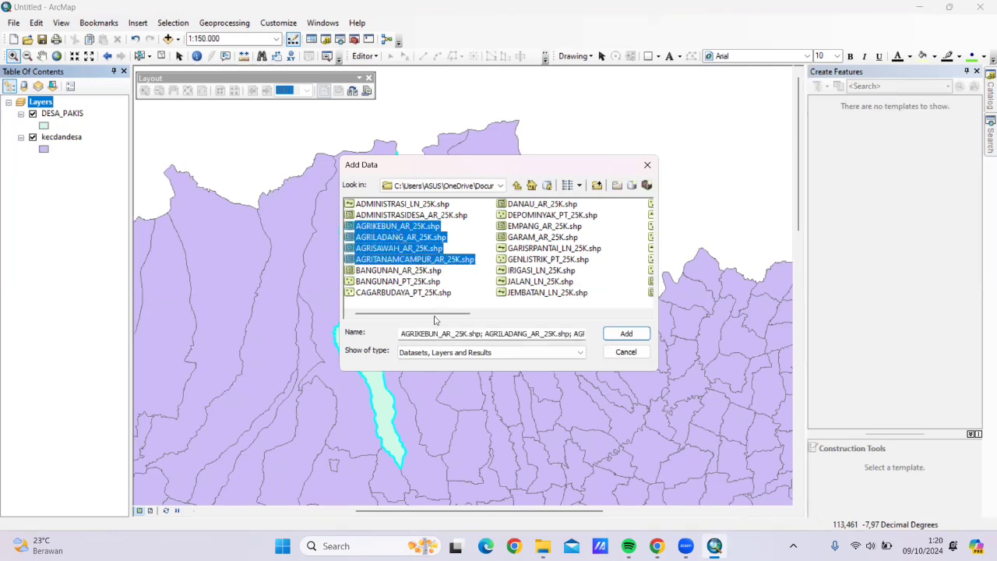
pyautogui.keyDown('ctrl'); pyautogui.click(517, 282); pyautogui.keyUp('ctrl')
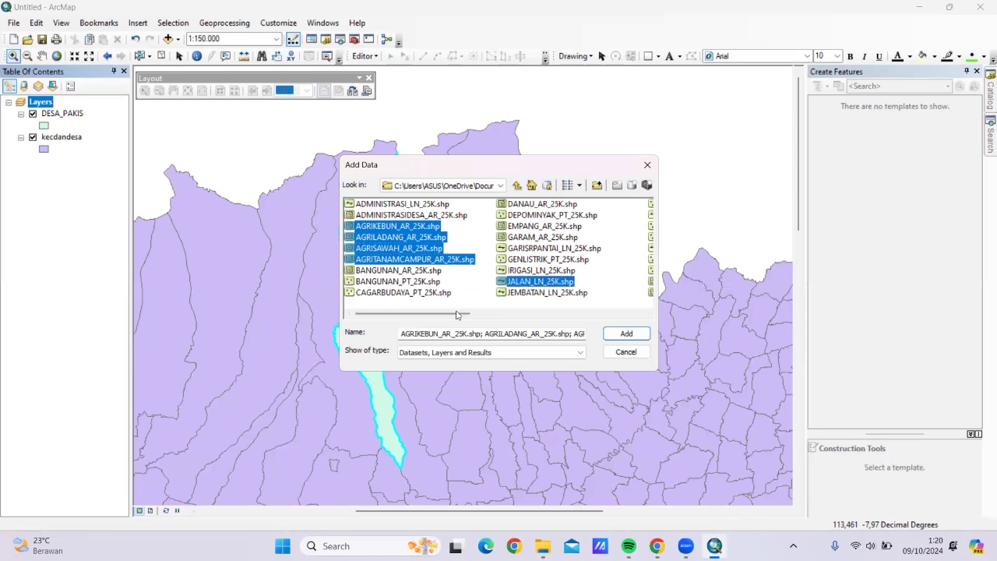
pyautogui.scroll(-2, 475, 314)
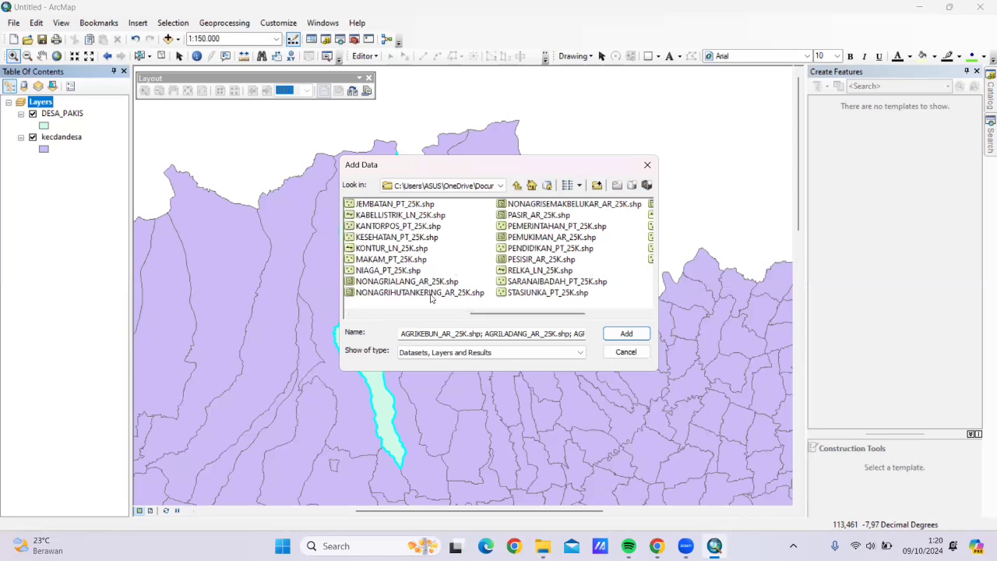
pyautogui.keyDown('ctrl'); pyautogui.click(432, 281); pyautogui.keyUp('ctrl')
pyautogui.keyDown('ctrl'); pyautogui.click(436, 292); pyautogui.keyUp('ctrl')
pyautogui.keyDown('ctrl'); pyautogui.click(520, 204); pyautogui.keyUp('ctrl')
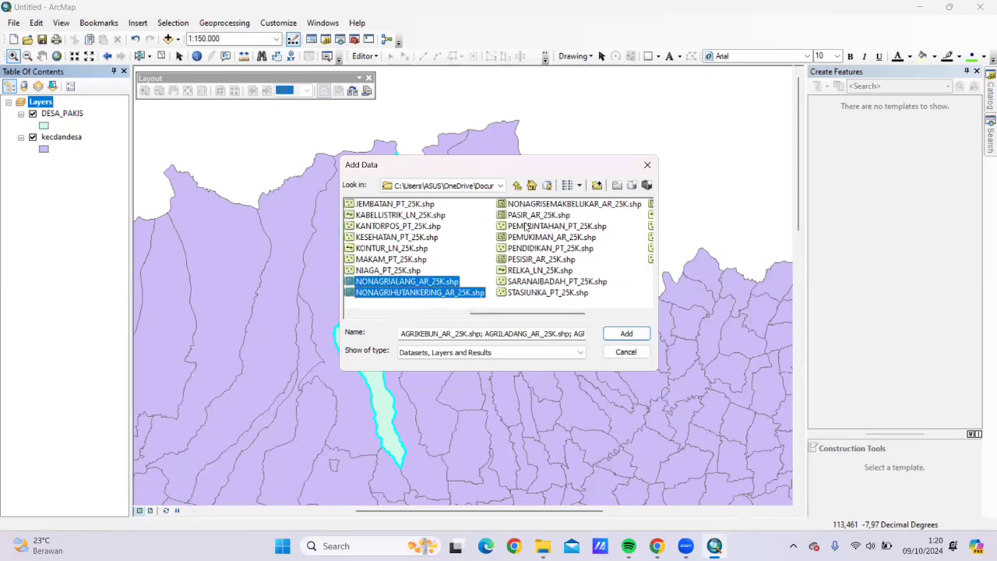
pyautogui.keyDown('ctrl'); pyautogui.click(527, 238); pyautogui.keyUp('ctrl')
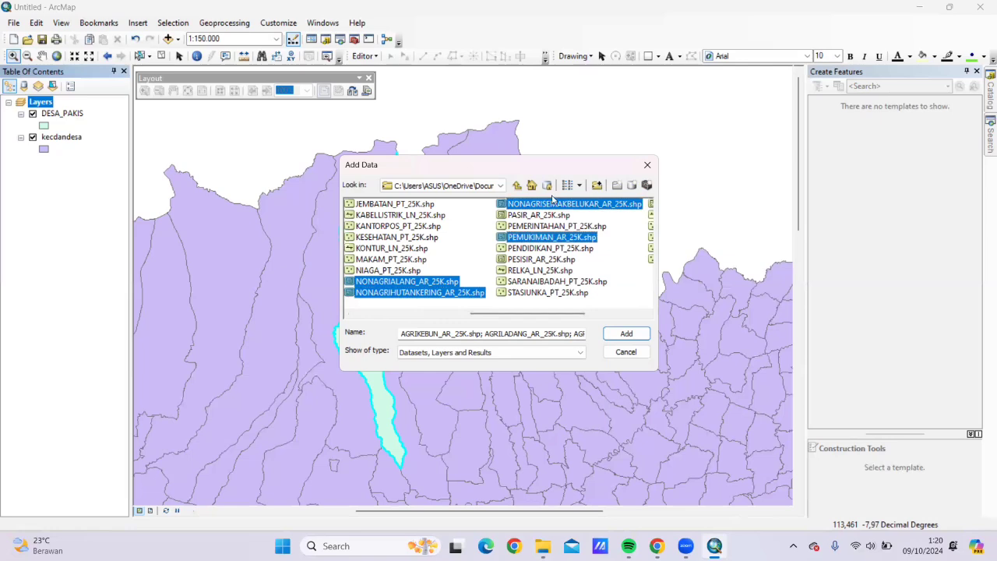
pyautogui.moveTo(491, 314); pyautogui.dragTo(396, 327)
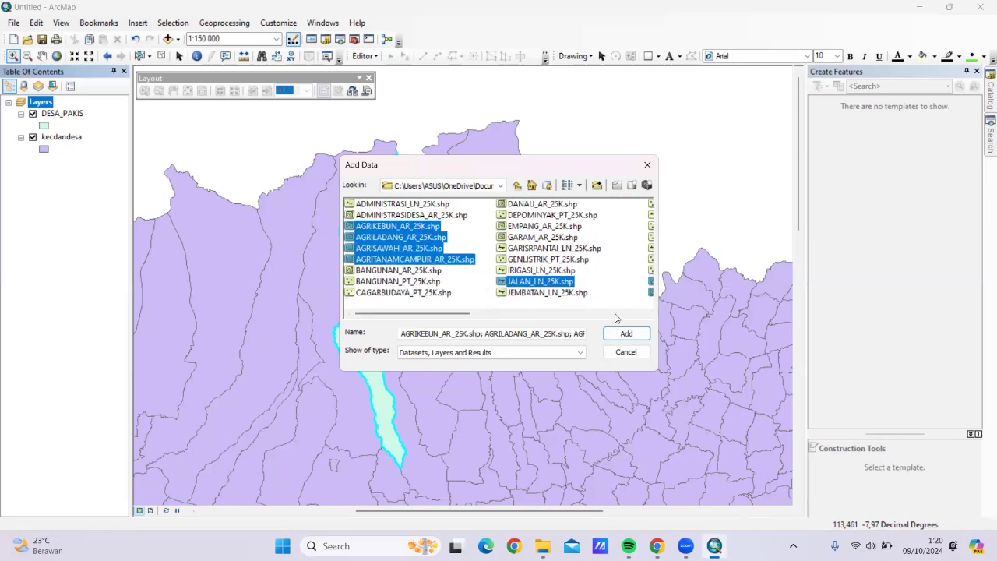
pyautogui.click(629, 333)
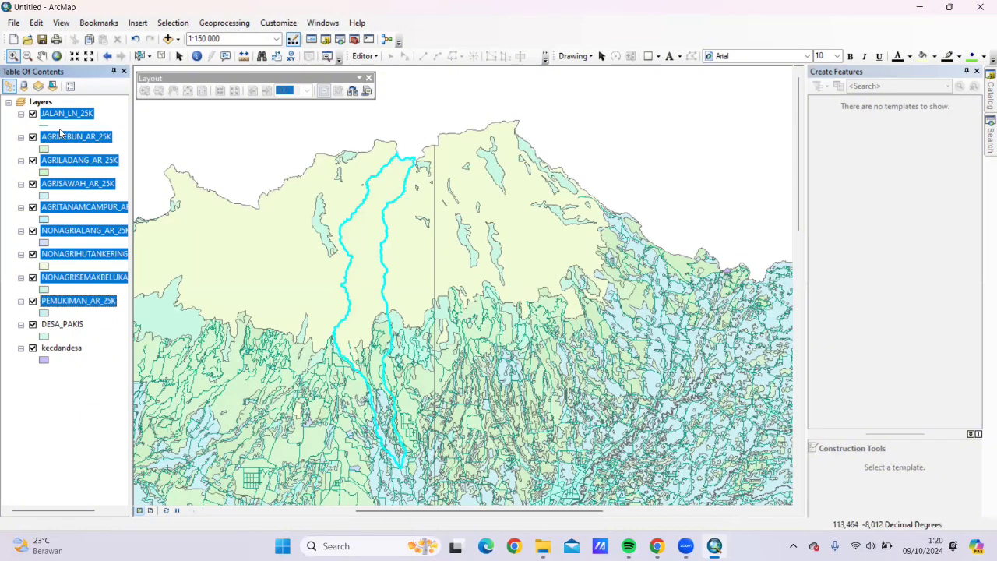
# - Hide all the AGRI and NONAGRI layers and the PEMUKIMAN_AR_25K layer on the map
pyautogui.click(33, 137)
pyautogui.click(32, 161)
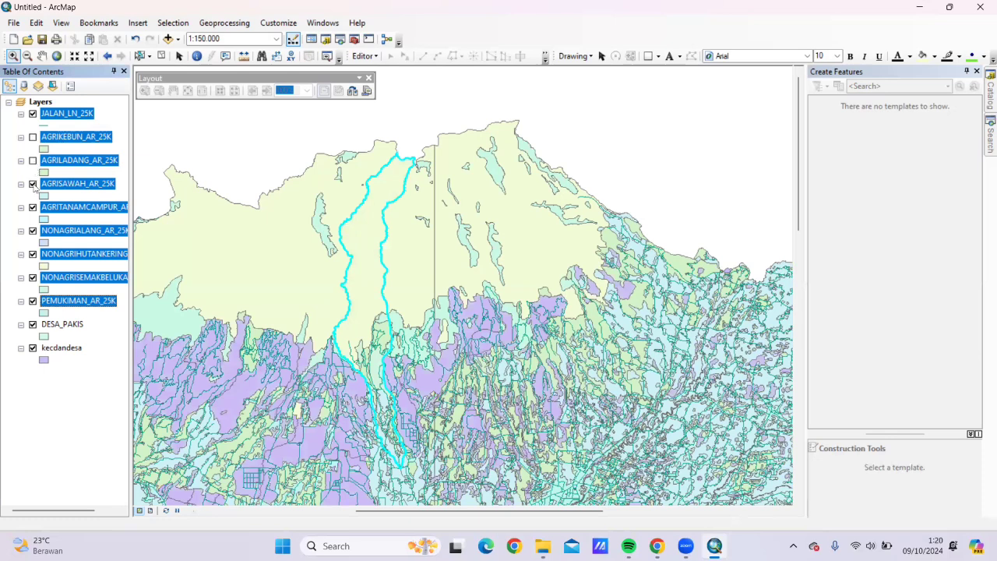
pyautogui.click(32, 207)
pyautogui.click(32, 230)
pyautogui.click(33, 254)
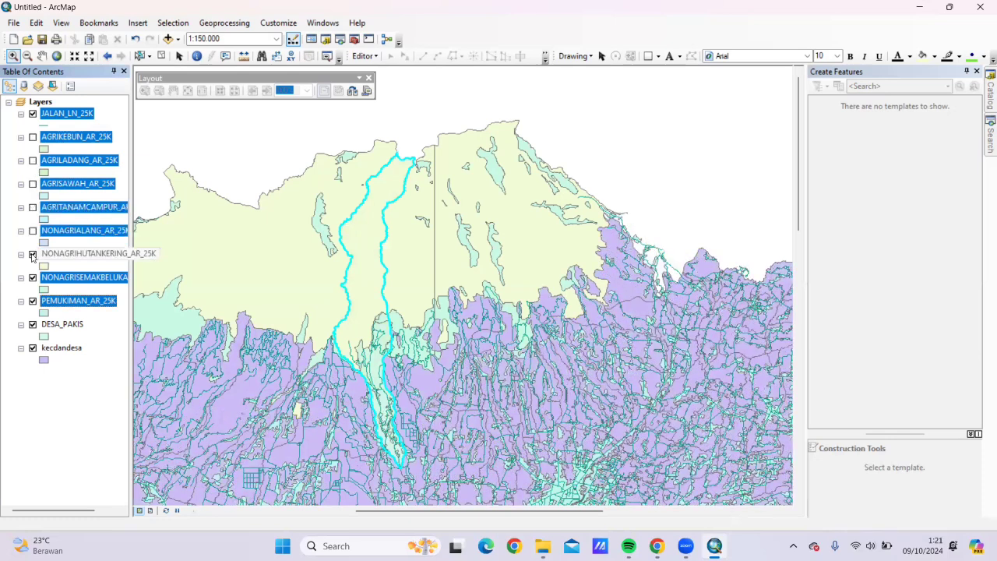
pyautogui.click(33, 277)
pyautogui.click(33, 300)
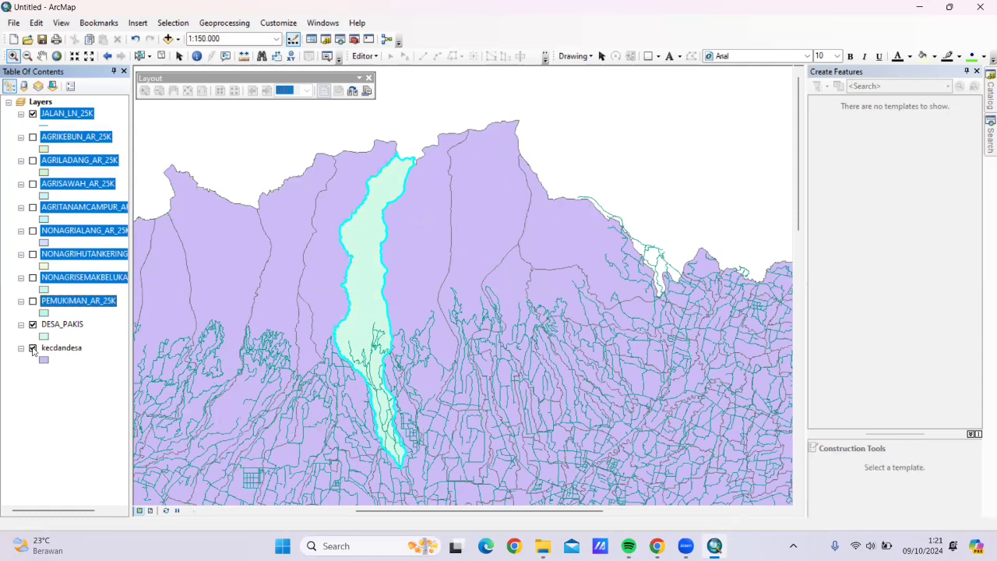
pyautogui.click(33, 349)
pyautogui.click(33, 349)
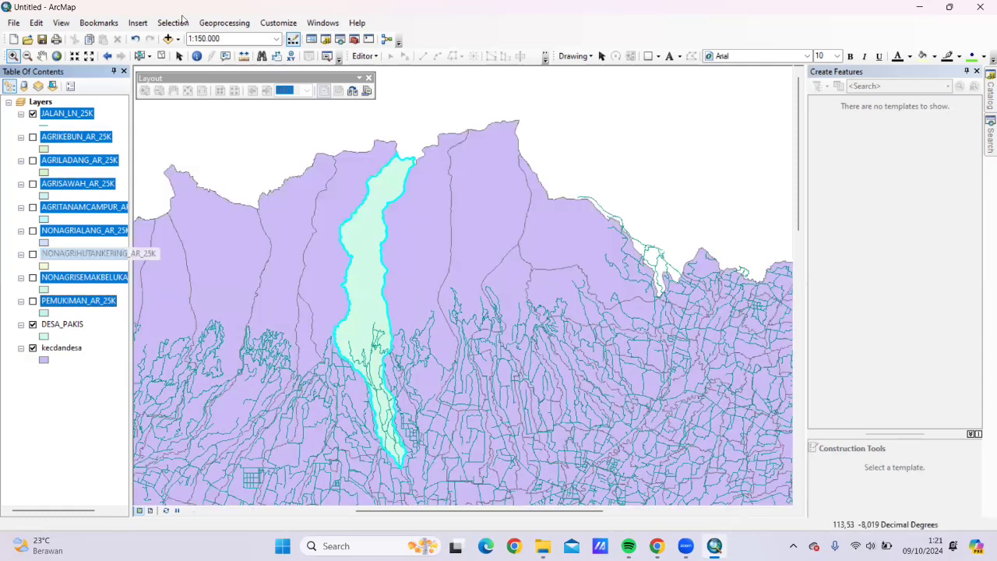
# - Set up the Clip tool with JALAN_LN_25K as the input features and DESA_PAKIS as the clip features
pyautogui.click(243, 24)
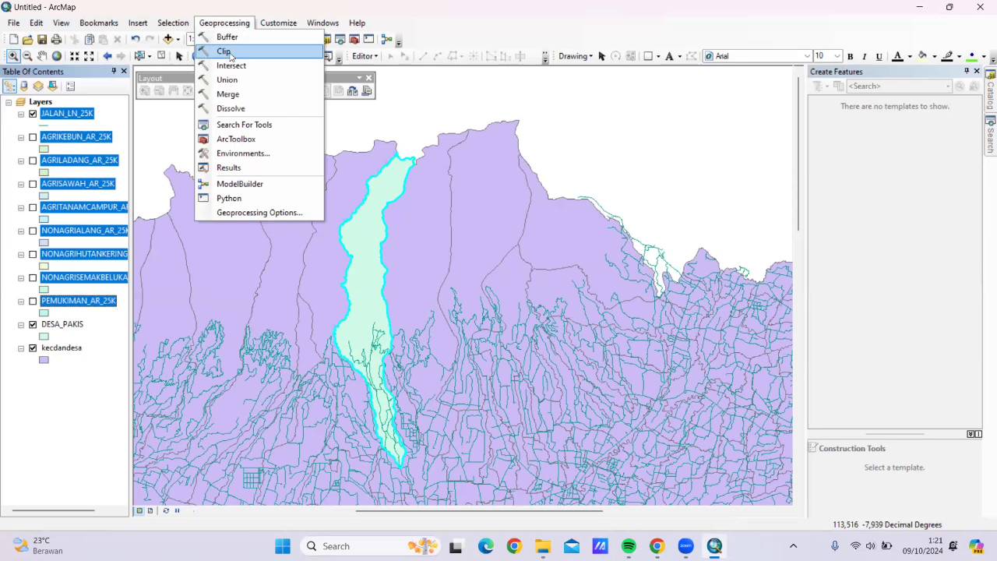
pyautogui.click(225, 51)
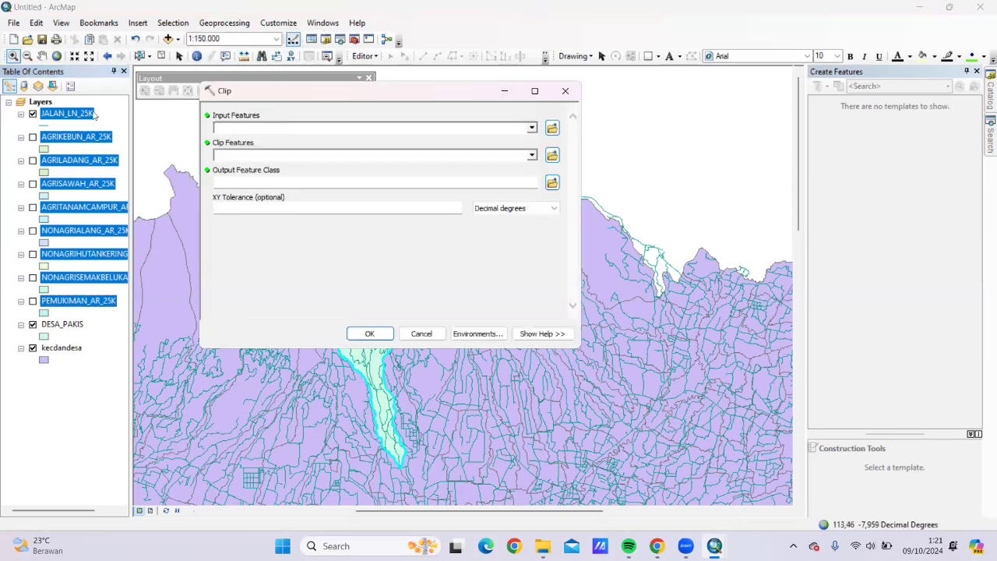
pyautogui.moveTo(224, 127); pyautogui.dragTo(235, 121)
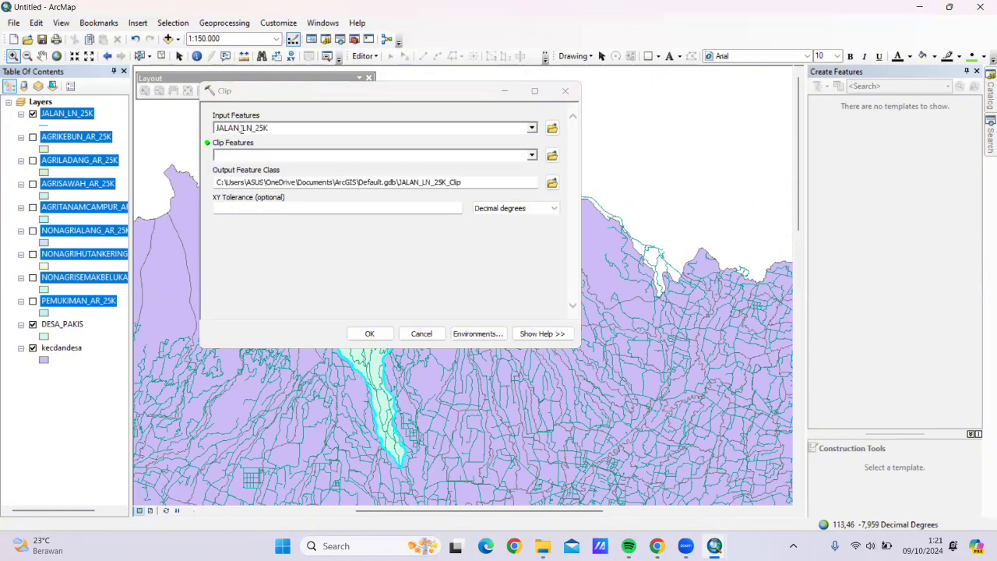
pyautogui.moveTo(68, 324); pyautogui.dragTo(230, 157)
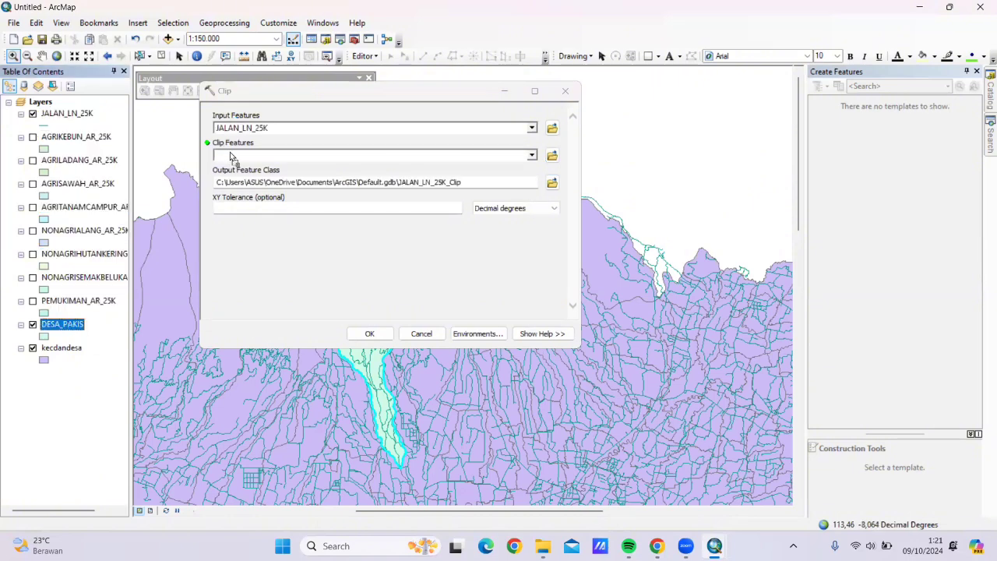
# - Set the clip output to CLIP_JALAN in the DESA PAKIS folder and run the clip
pyautogui.click(552, 184)
pyautogui.doubleClick(277, 168)
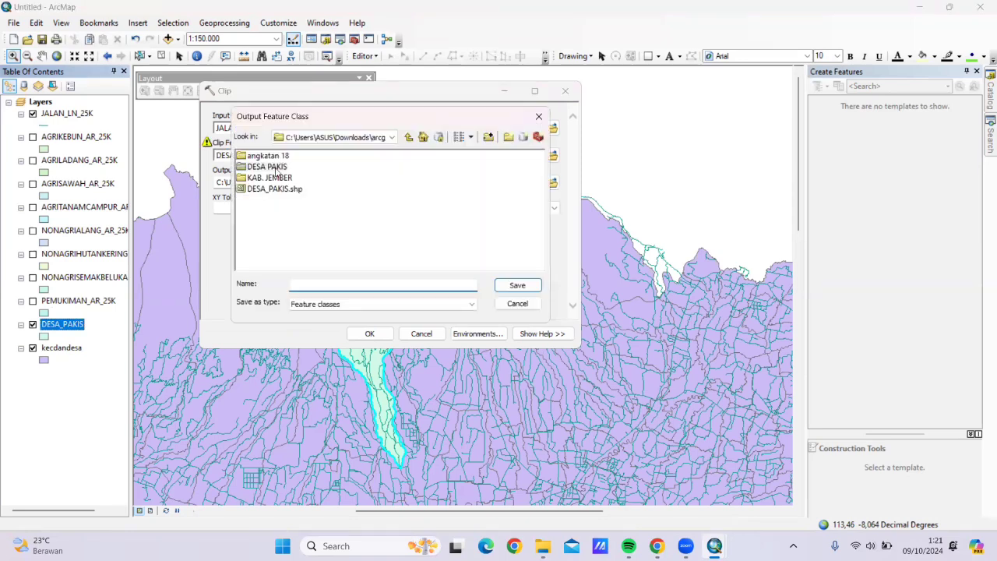
pyautogui.click(318, 284)
pyautogui.write('CLIP_')
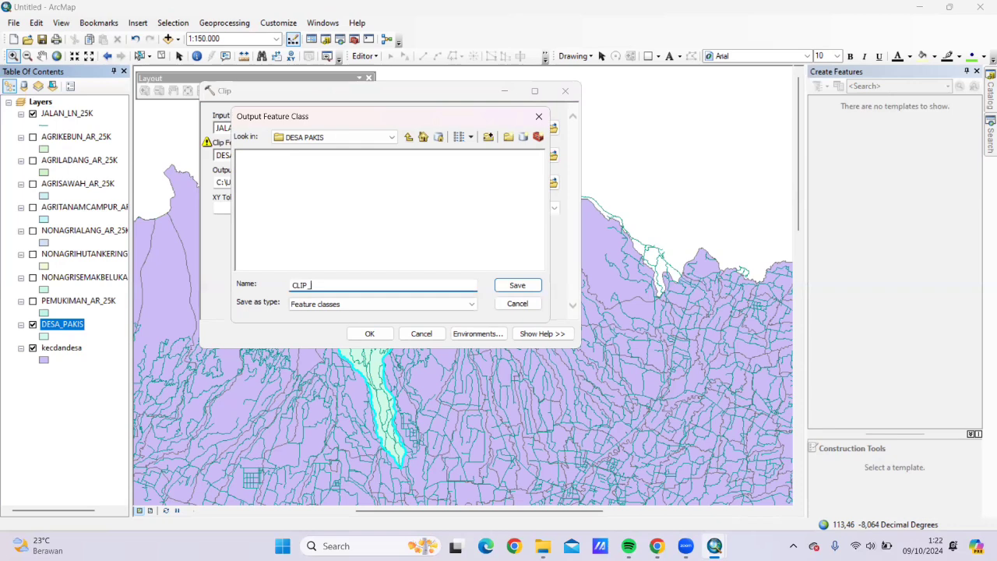
pyautogui.write('JALAN')
pyautogui.click(516, 287)
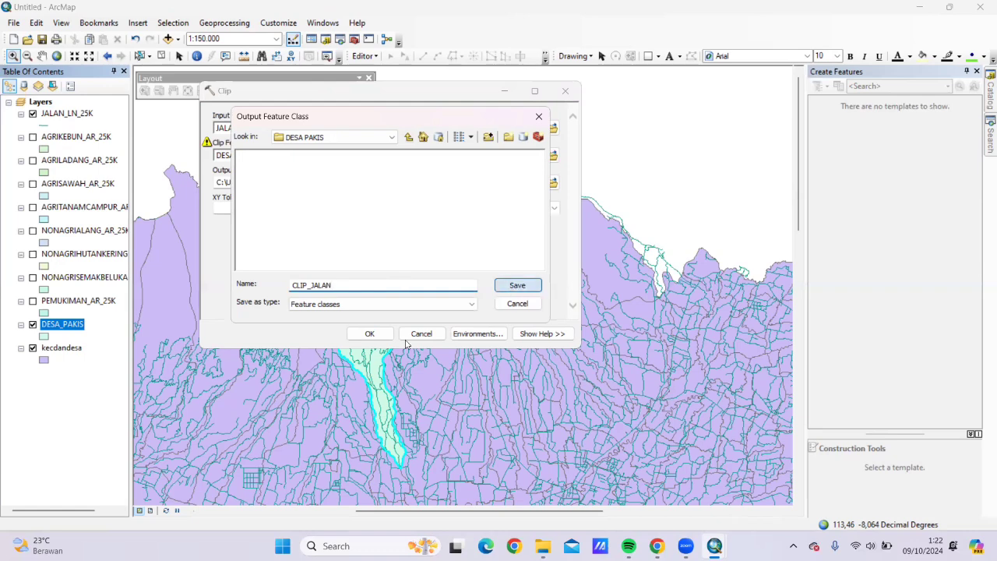
pyautogui.click(372, 335)
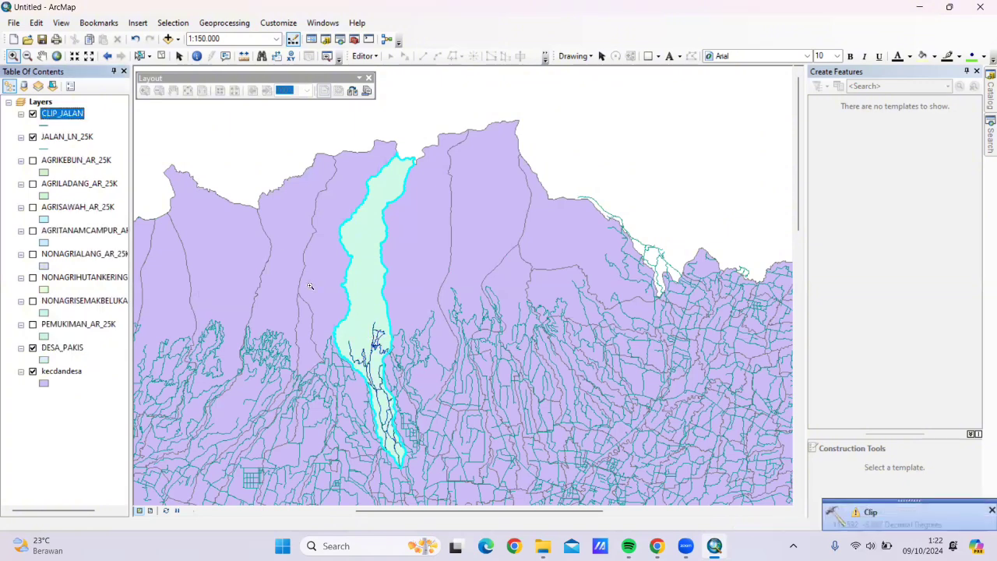
# - Start a buffer with CLIP_JALAN as the input features and hide the JALAN_LN_25K layer
pyautogui.click(32, 114)
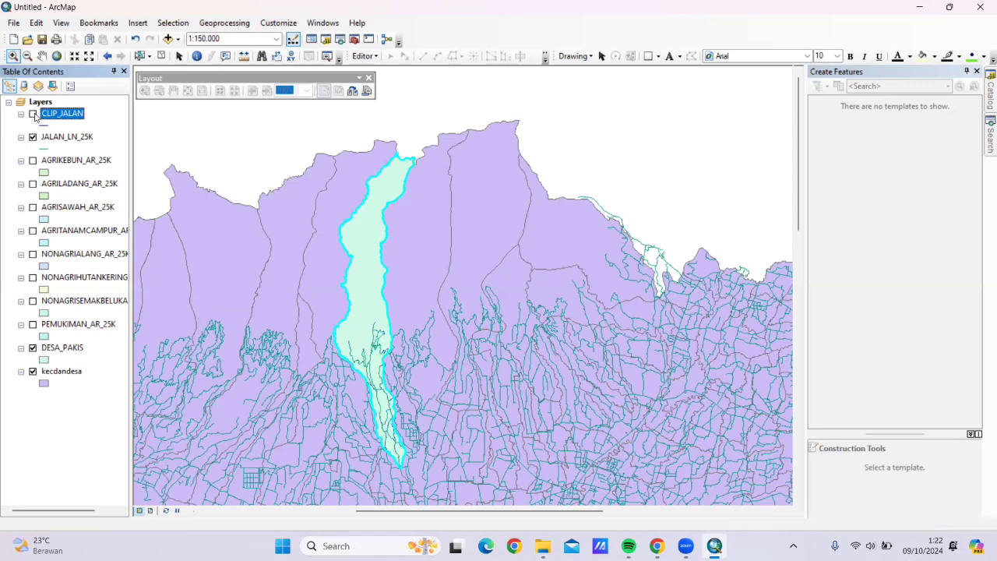
pyautogui.click(224, 23)
pyautogui.click(230, 37)
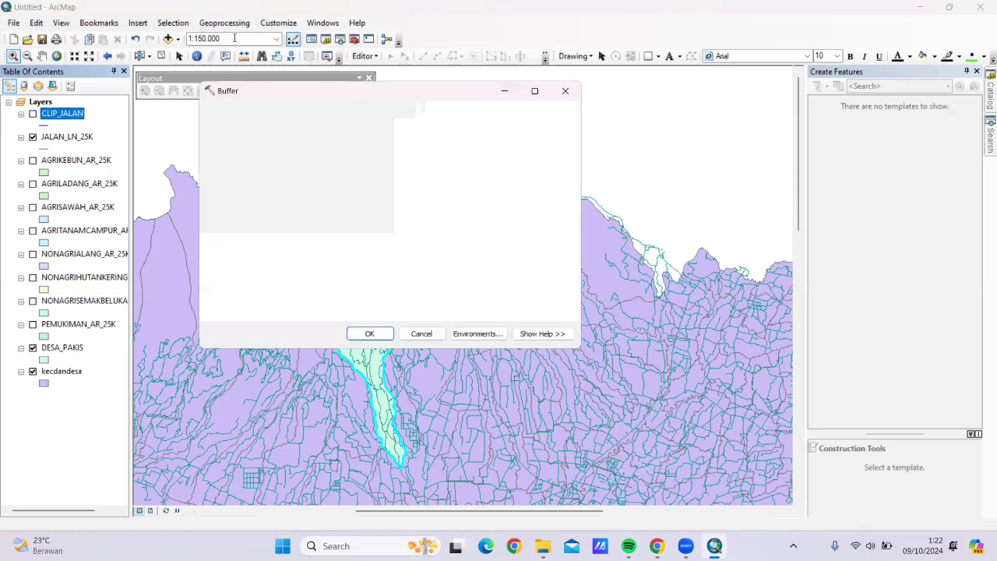
pyautogui.moveTo(65, 114); pyautogui.dragTo(228, 126)
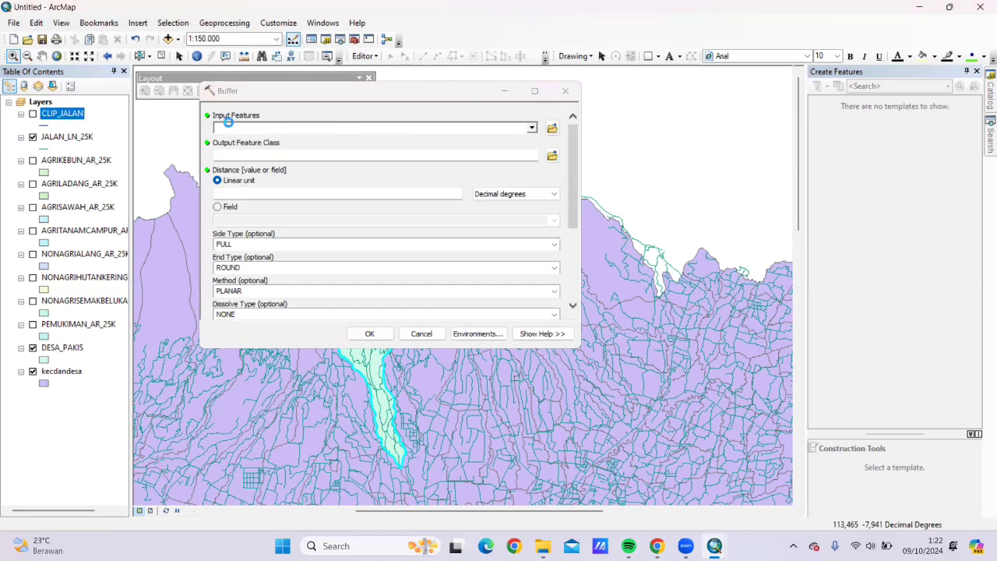
pyautogui.click(33, 137)
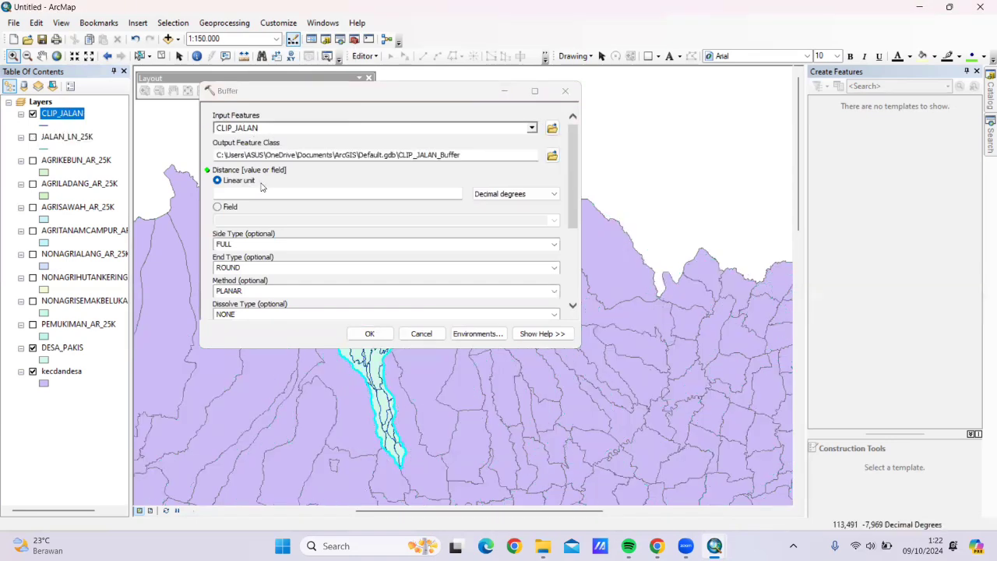
# - Set the buffer distance to 8 meters, name the output JALAN_ARJASA in the DESA PAKIS folder, and run the buffer
pyautogui.click(498, 194)
pyautogui.click(497, 257)
pyautogui.click(459, 193)
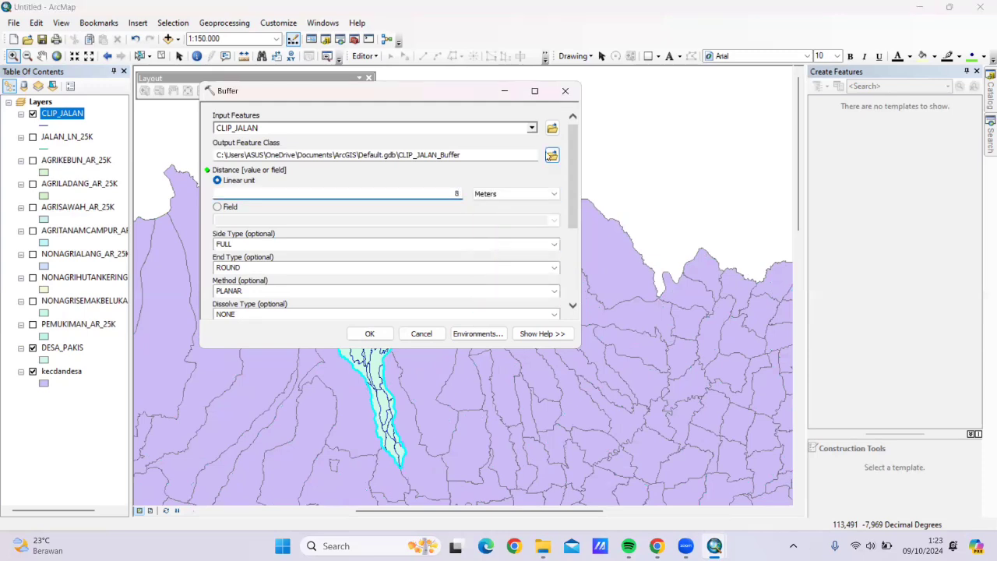
pyautogui.click(551, 159)
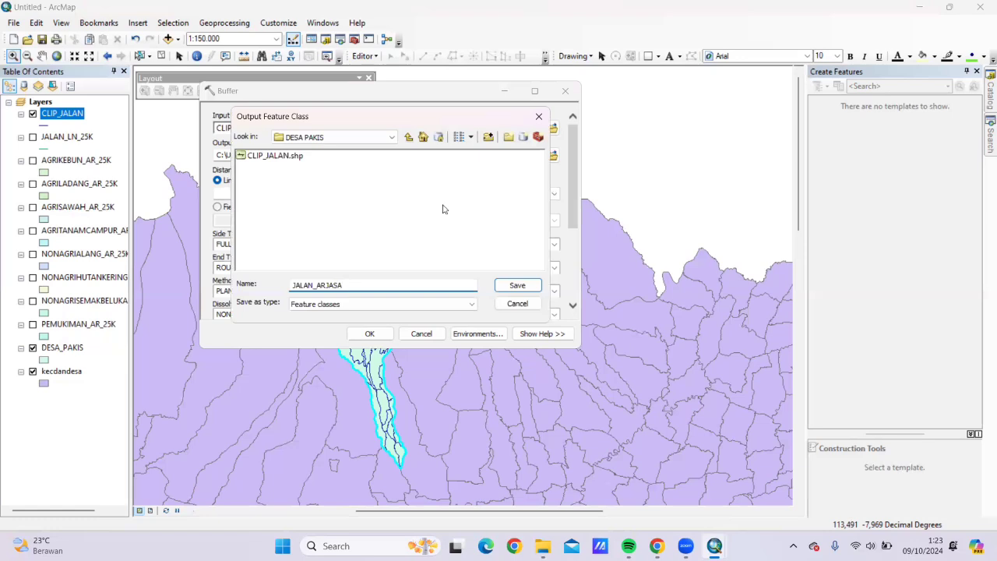
pyautogui.click(516, 285)
pyautogui.click(369, 333)
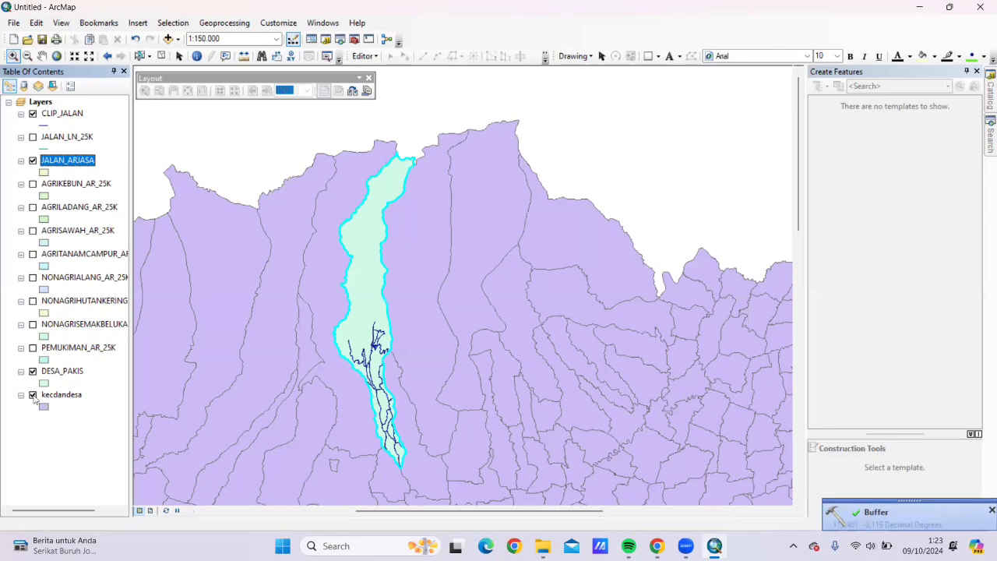
# - Hide the kecdandesa layer and check the AGRIKEBUN, AGRILADANG and AGRISAWAH layers one by one for coverage inside Desa Pakis
pyautogui.click(32, 395)
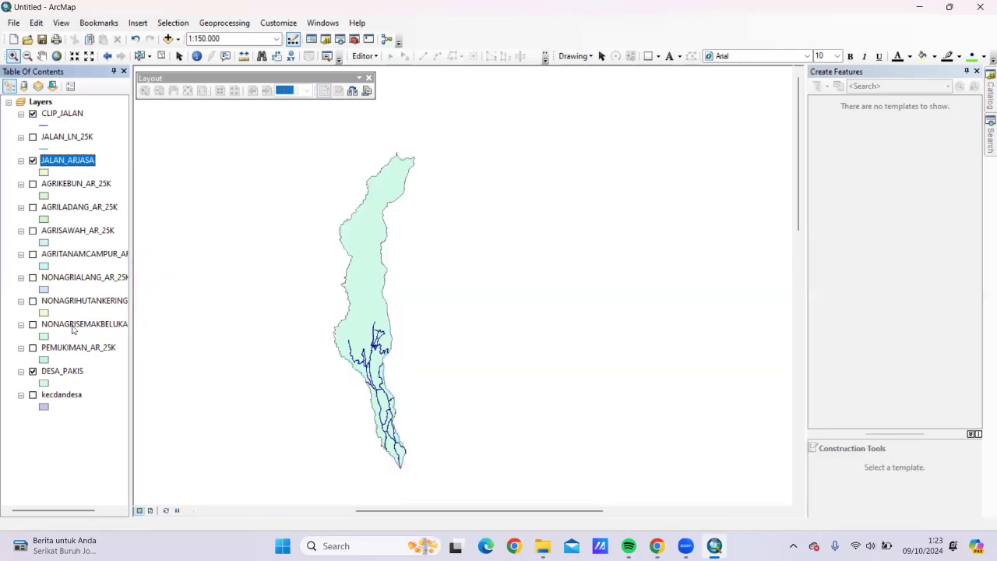
pyautogui.click(33, 184)
pyautogui.click(33, 207)
pyautogui.click(33, 208)
pyautogui.click(33, 231)
pyautogui.click(33, 230)
# - Check the AGRITANAMCAMPUR and NONAGRIALANG layers against Desa Pakis and remove both from the map
pyautogui.click(33, 254)
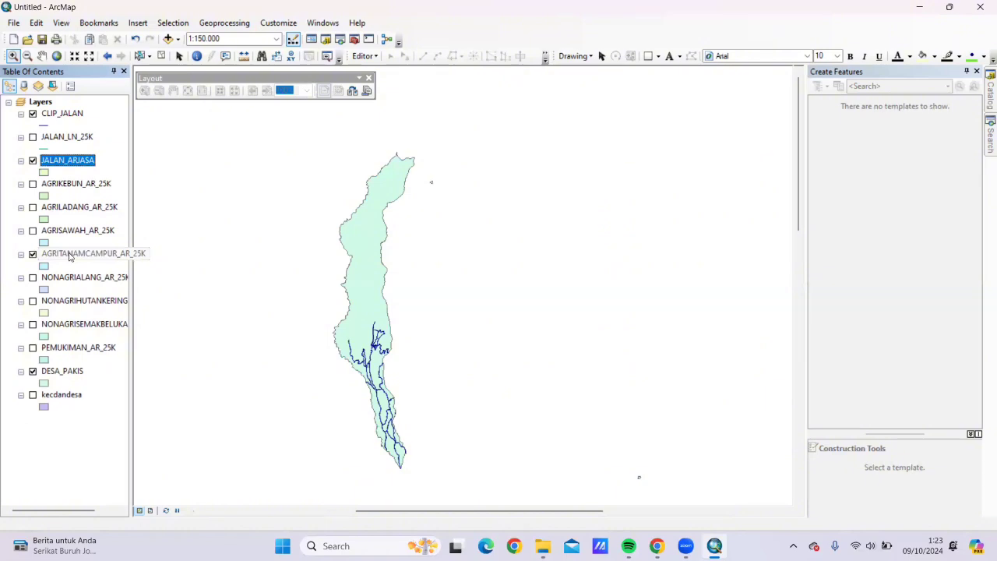
pyautogui.rightClick(68, 256)
pyautogui.click(85, 270)
pyautogui.click(33, 255)
pyautogui.rightClick(66, 256)
pyautogui.click(85, 269)
# - Show and hide the NONAGRIHUTANKERING, NONAGRISEMAKBELUKAR and PEMUKIMAN layers in turn to examine their coverage of Desa Pakis
pyautogui.click(33, 255)
pyautogui.click(32, 255)
pyautogui.click(78, 255)
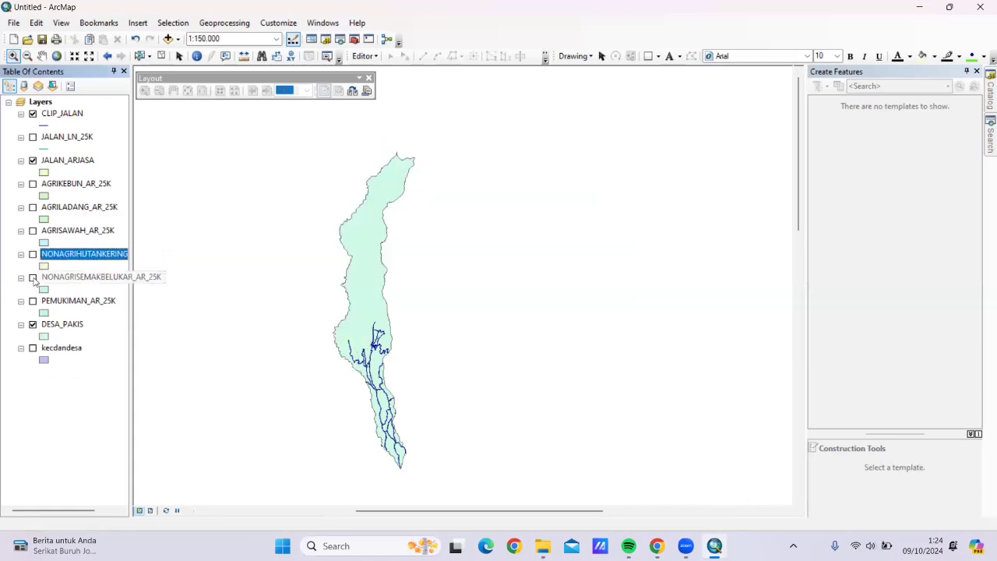
pyautogui.click(33, 278)
pyautogui.click(33, 278)
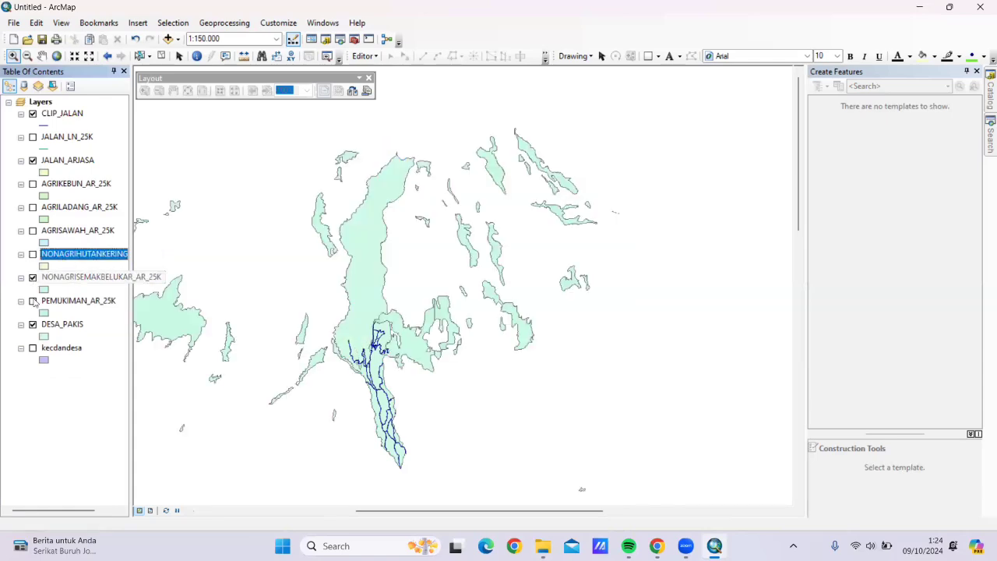
pyautogui.click(32, 301)
pyautogui.click(33, 301)
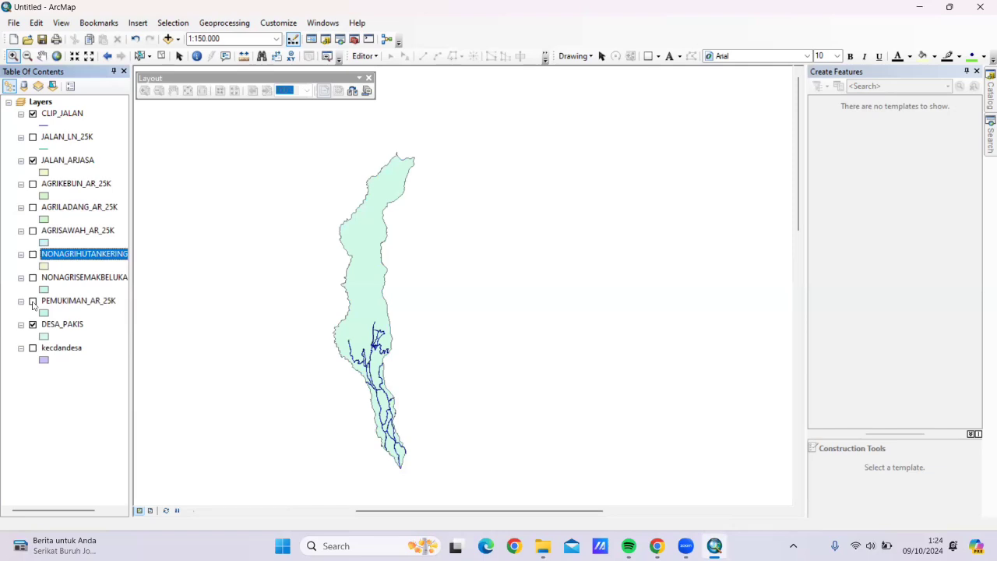
# - Clip AGRIKEBUN_AR_25K to DESA_PAKIS, saving the output as CLIP_AGRIKEBUN in the DESA PAKIS folder
pyautogui.click(225, 23)
pyautogui.click(244, 52)
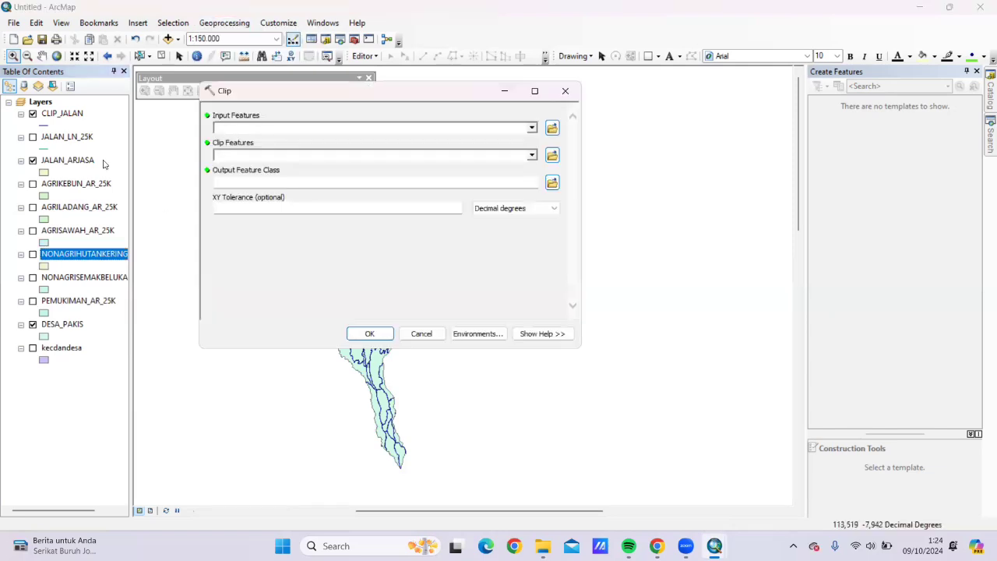
pyautogui.moveTo(77, 184); pyautogui.dragTo(251, 129)
pyautogui.moveTo(82, 325); pyautogui.dragTo(233, 154)
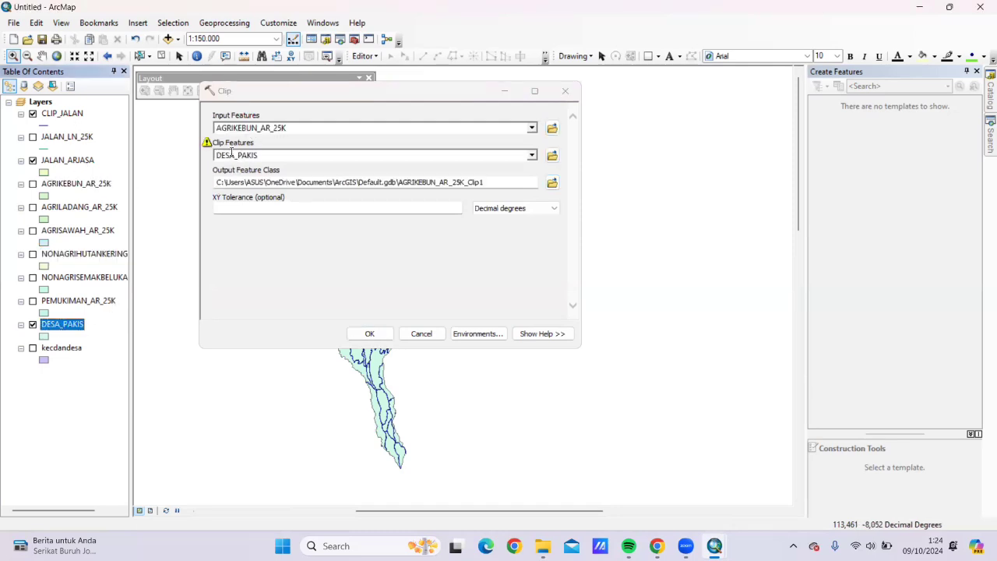
pyautogui.click(552, 182)
pyautogui.write('CLIP_')
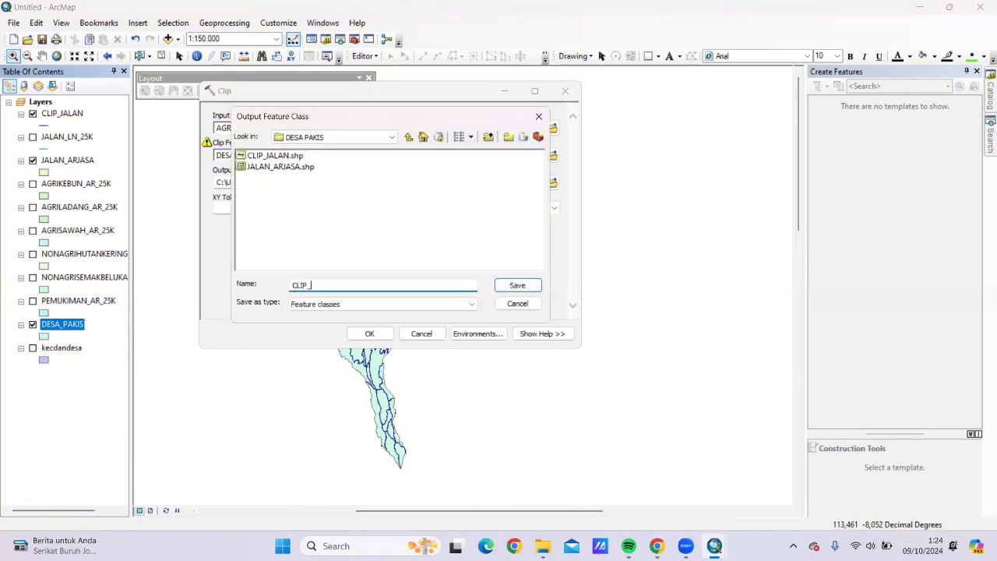
pyautogui.write('AGRIKEBUN')
pyautogui.click(526, 285)
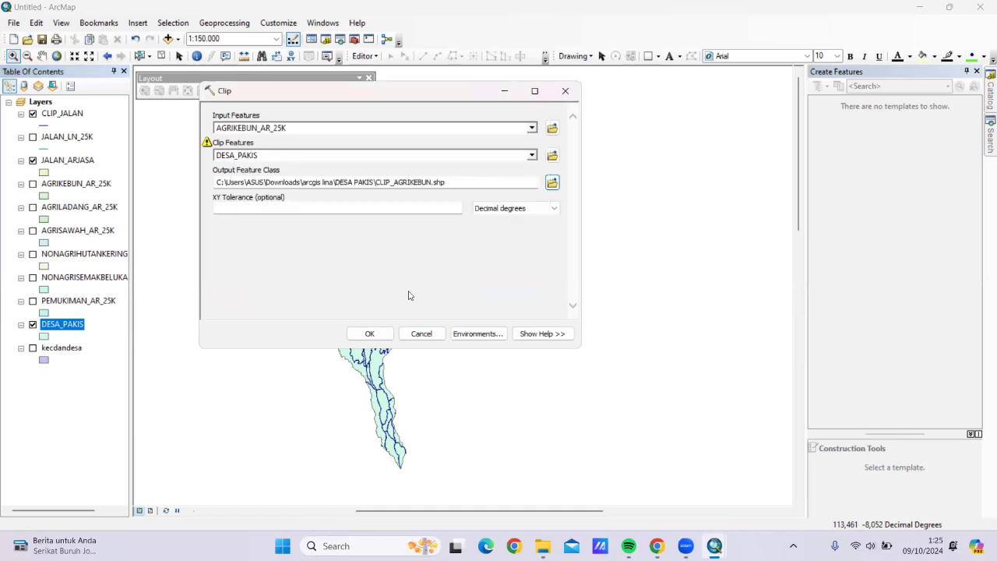
pyautogui.click(370, 333)
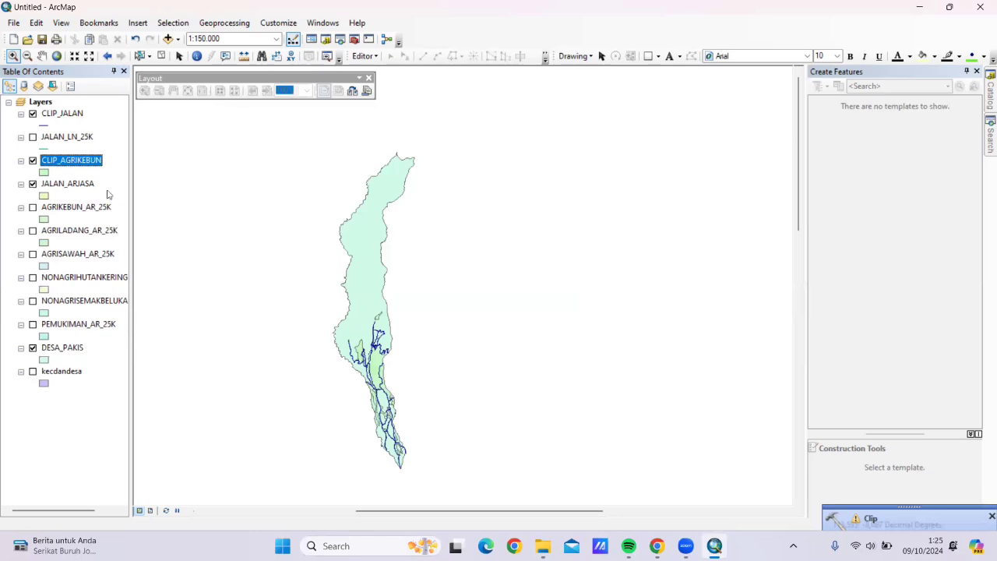
# - Clip AGRILADANG_AR_25K to DESA_PAKIS, saving the output as CLIP_AGRILADANG in the DESA PAKIS folder
pyautogui.click(242, 23)
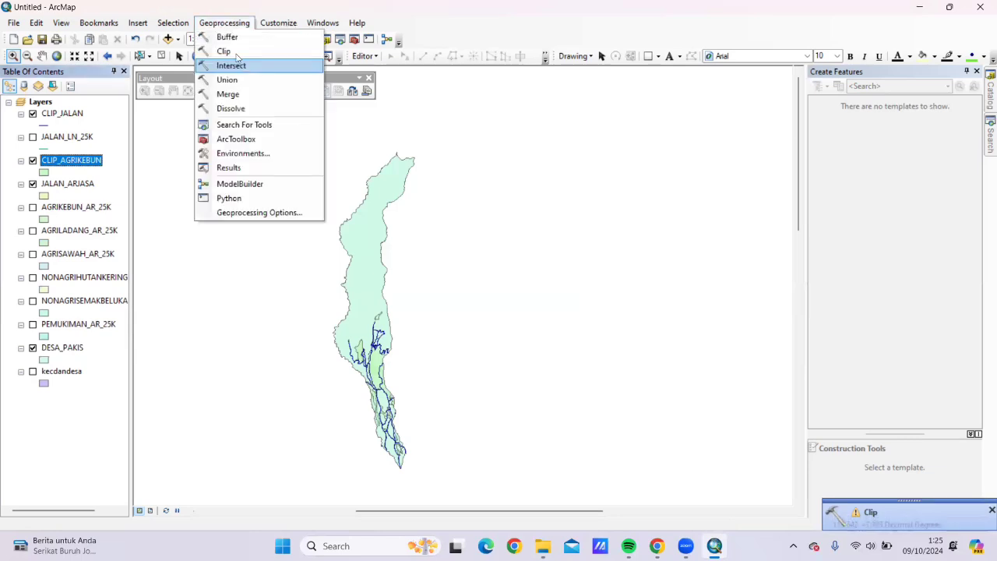
pyautogui.click(235, 53)
pyautogui.moveTo(92, 234); pyautogui.dragTo(241, 129)
pyautogui.moveTo(76, 352); pyautogui.dragTo(226, 155)
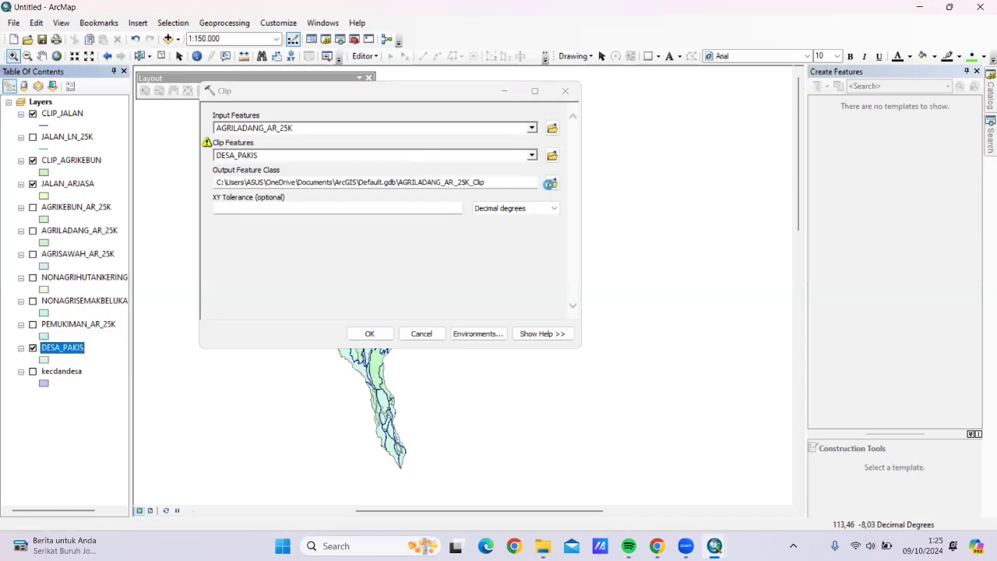
pyautogui.click(550, 183)
pyautogui.write('CLIP')
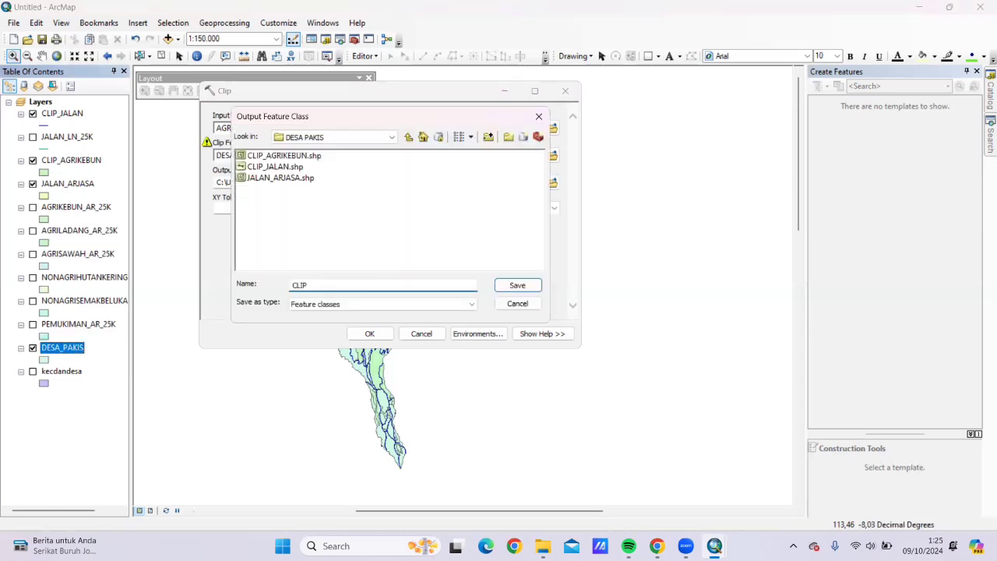
pyautogui.write('_AGRILADANG')
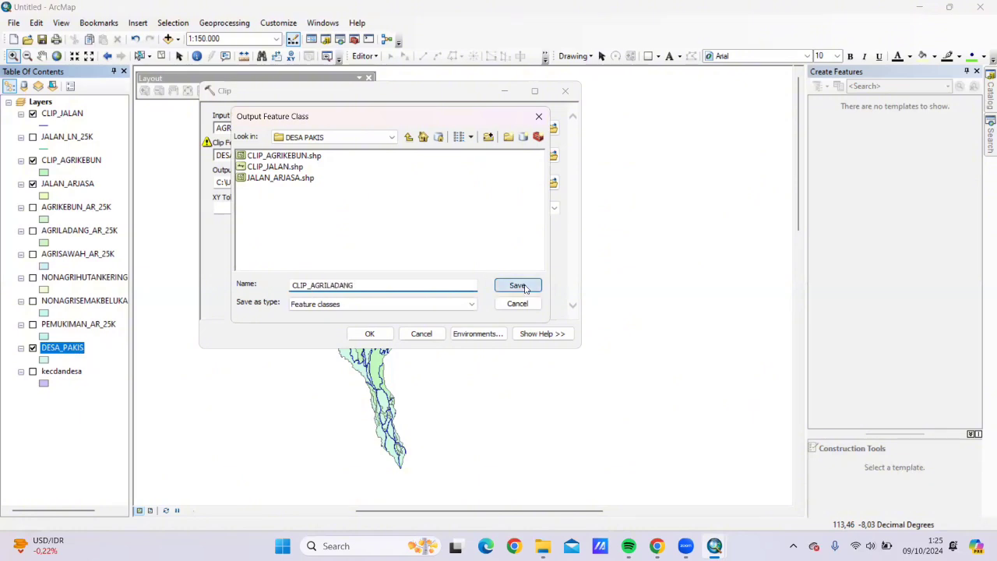
pyautogui.click(520, 286)
pyautogui.click(385, 335)
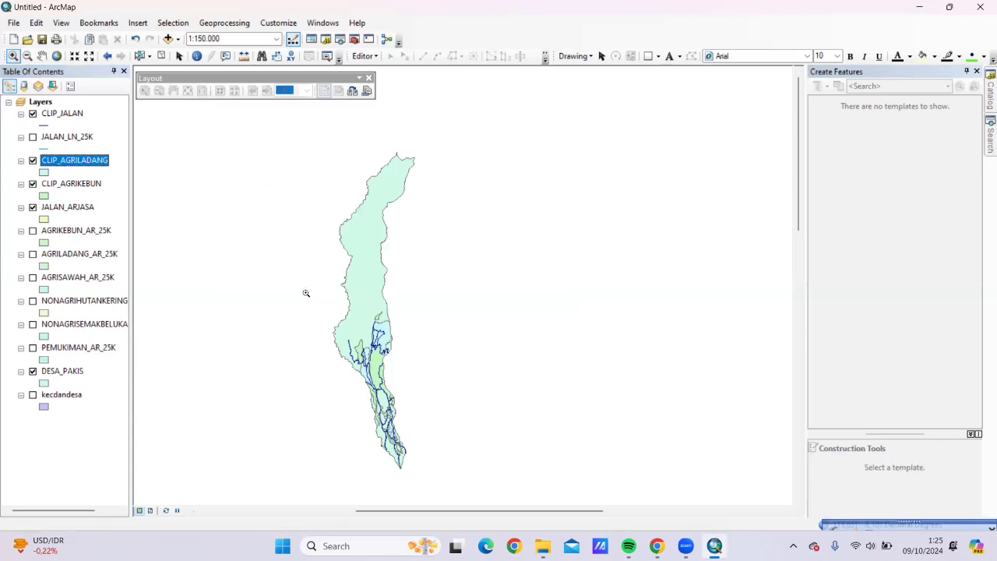
# - Clip AGRISAWAH_AR_25K to DESA_PAKIS, saving the output as CLIP_AGRISAWAH in the DESA PAKIS folder
pyautogui.click(235, 23)
pyautogui.click(248, 53)
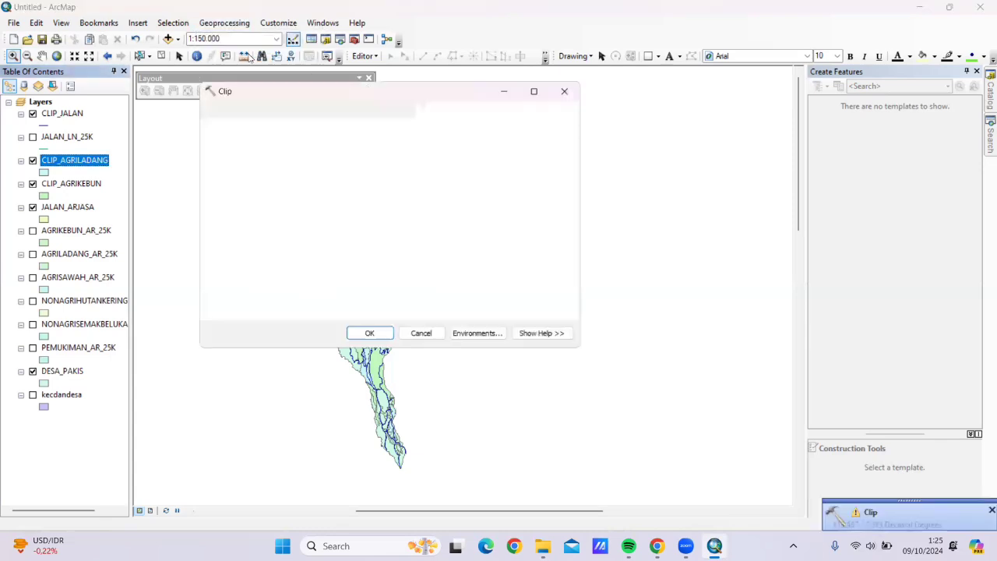
pyautogui.moveTo(98, 276); pyautogui.dragTo(263, 129)
pyautogui.moveTo(62, 371); pyautogui.dragTo(237, 155)
pyautogui.click(553, 182)
pyautogui.write('CLIP_AGRISAWAH')
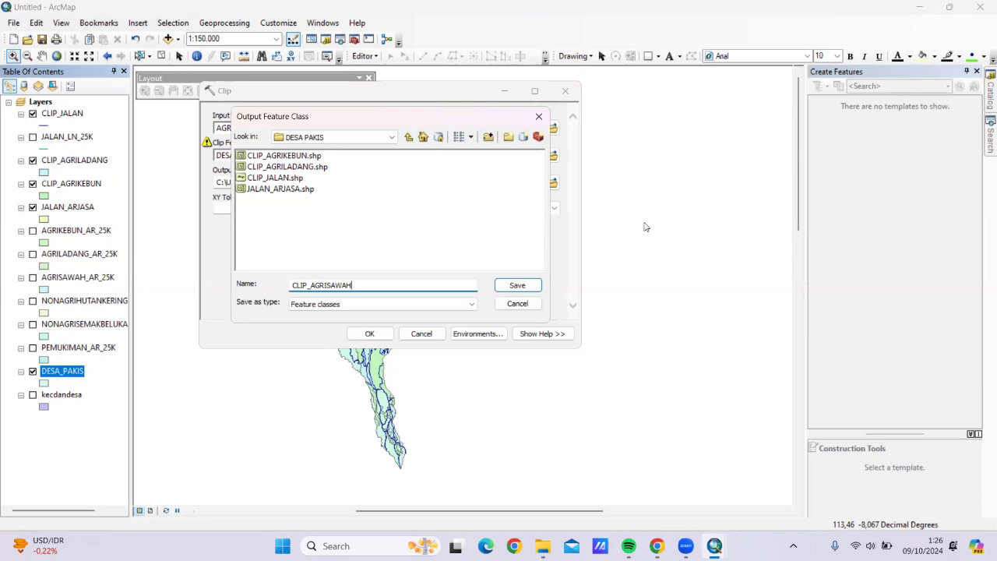
pyautogui.click(517, 285)
pyautogui.click(369, 334)
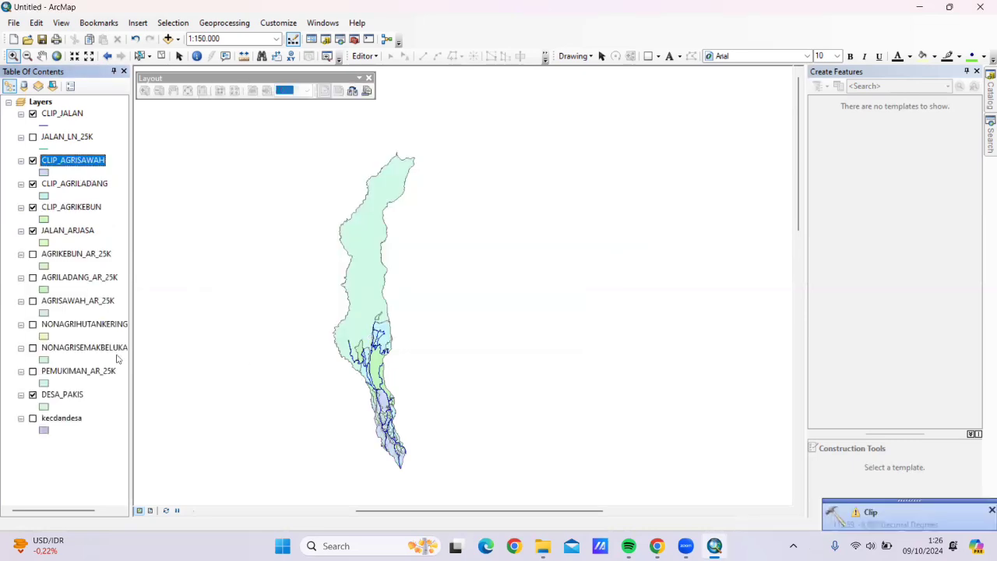
# - Clip NONAGRIHUTANKERING_AR_25K to DESA_PAKIS, saving the output as CLIP_NONAGRIHUTANKERING in the DESA PAKIS folder
pyautogui.click(224, 23)
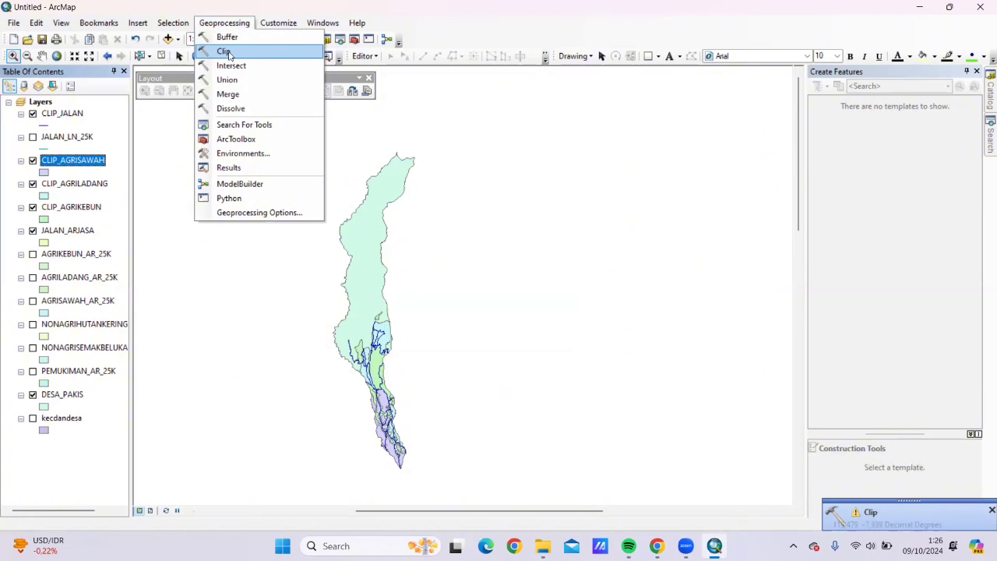
pyautogui.click(229, 52)
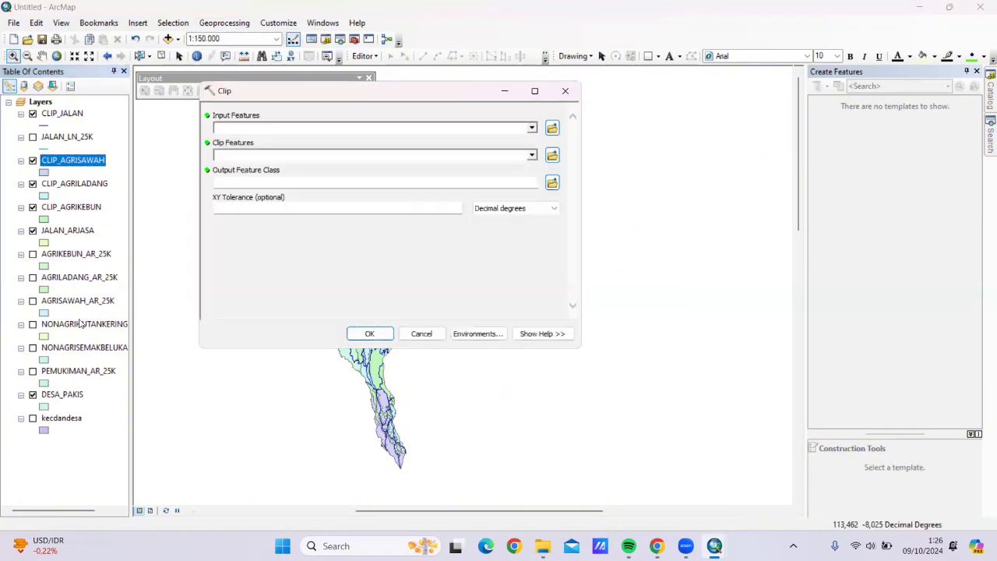
pyautogui.moveTo(82, 324); pyautogui.dragTo(237, 126)
pyautogui.moveTo(72, 398); pyautogui.dragTo(228, 153)
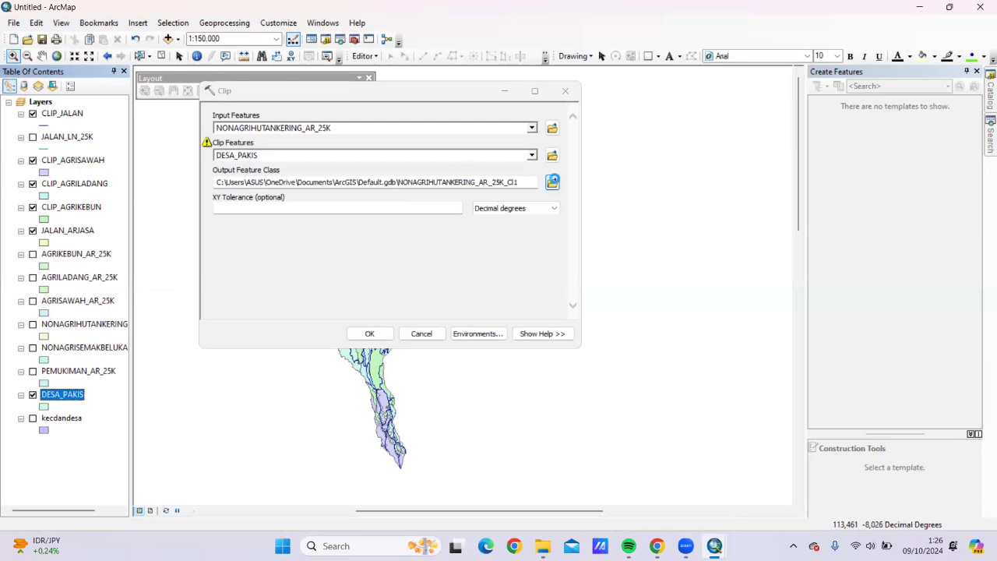
pyautogui.click(552, 182)
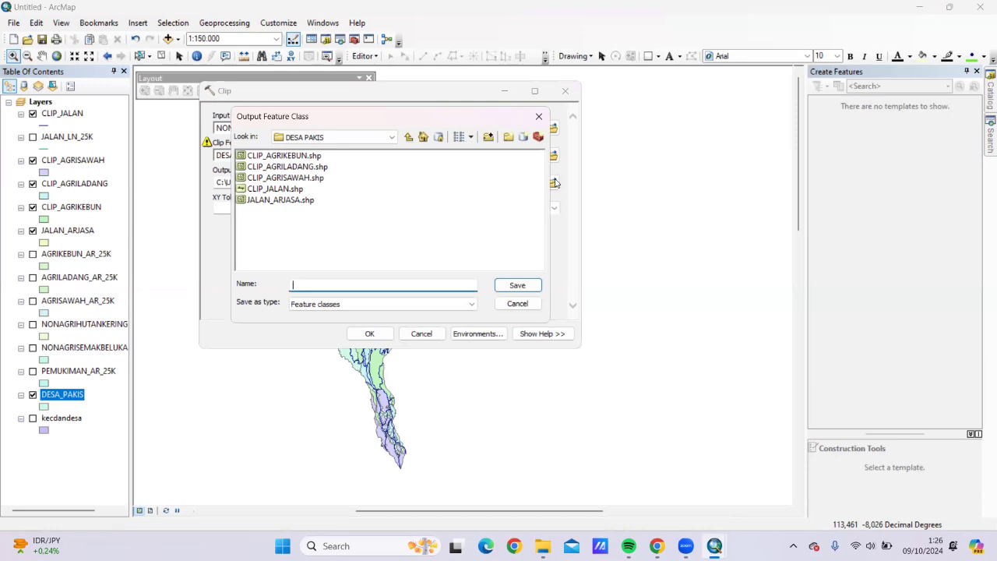
pyautogui.write('CLIP_NONAGRIHUTANKERI')
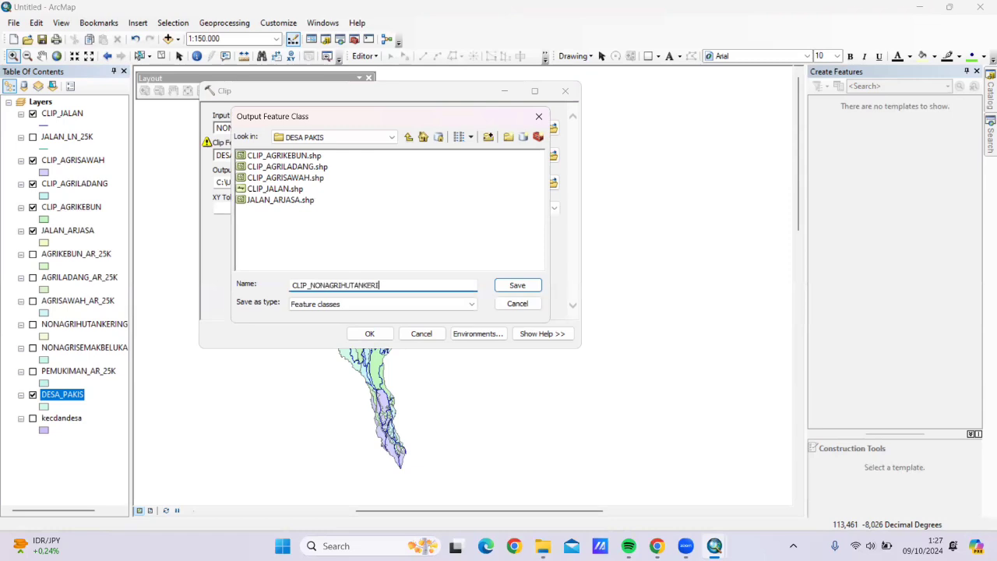
pyautogui.write('NG')
pyautogui.click(517, 286)
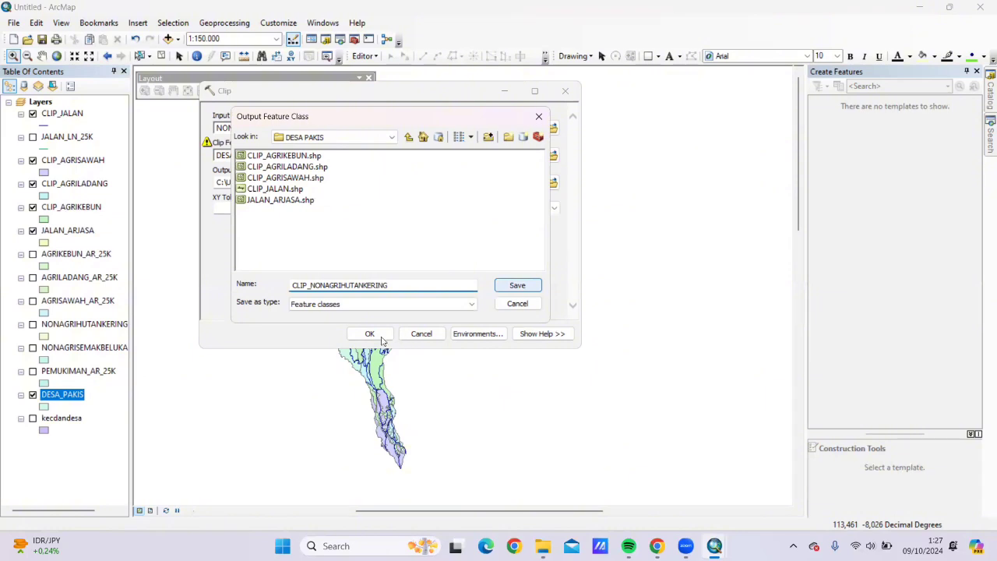
pyautogui.click(371, 334)
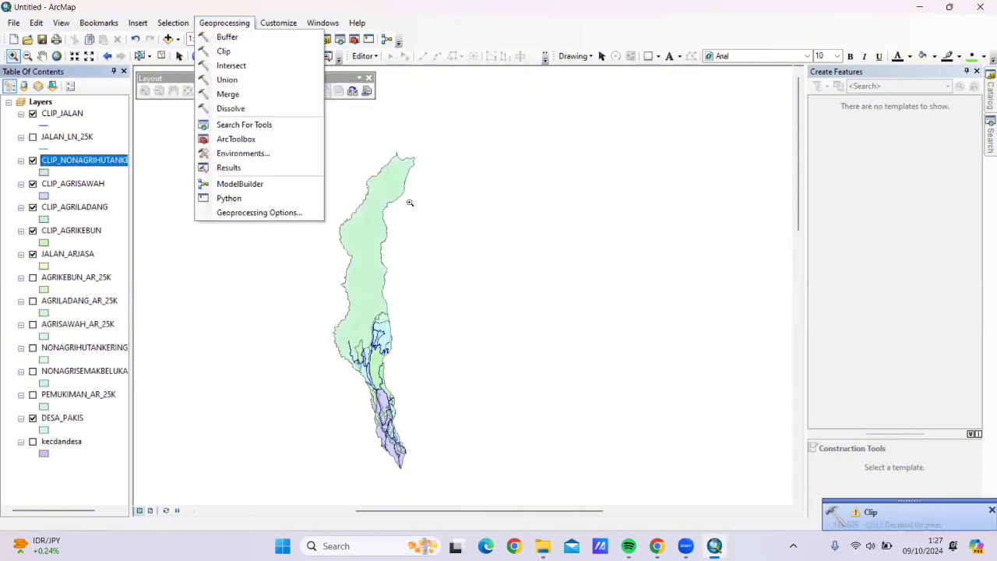
# - Clip NONAGRISEMAKBELUKAR_AR_25K to DESA_PAKIS, saving the output as CLIP_NONAGRISEMAKBELUKAR in the DESA PAKIS folder
pyautogui.click(224, 51)
pyautogui.moveTo(84, 371); pyautogui.dragTo(229, 125)
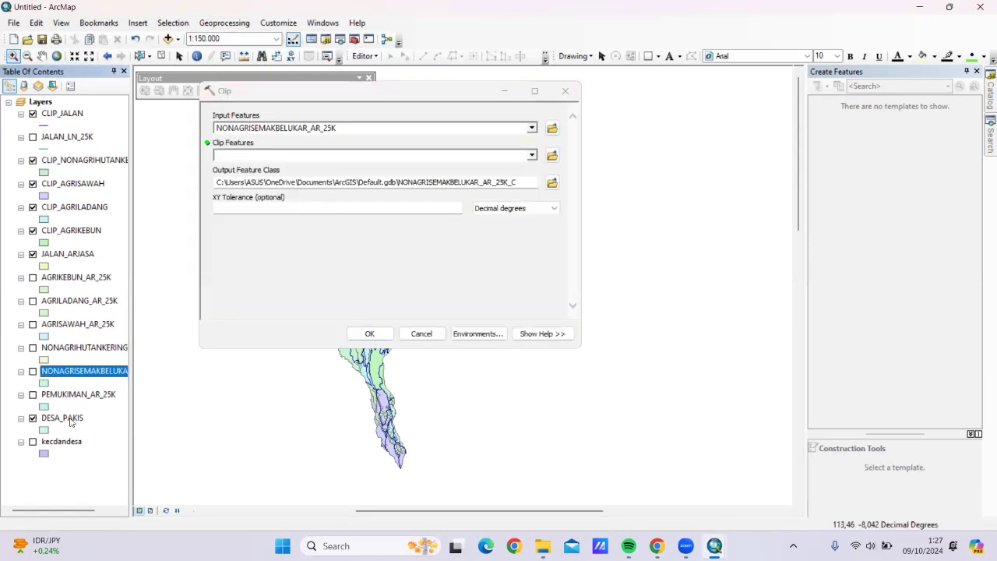
pyautogui.click(70, 420)
pyautogui.moveTo(70, 421); pyautogui.dragTo(235, 156)
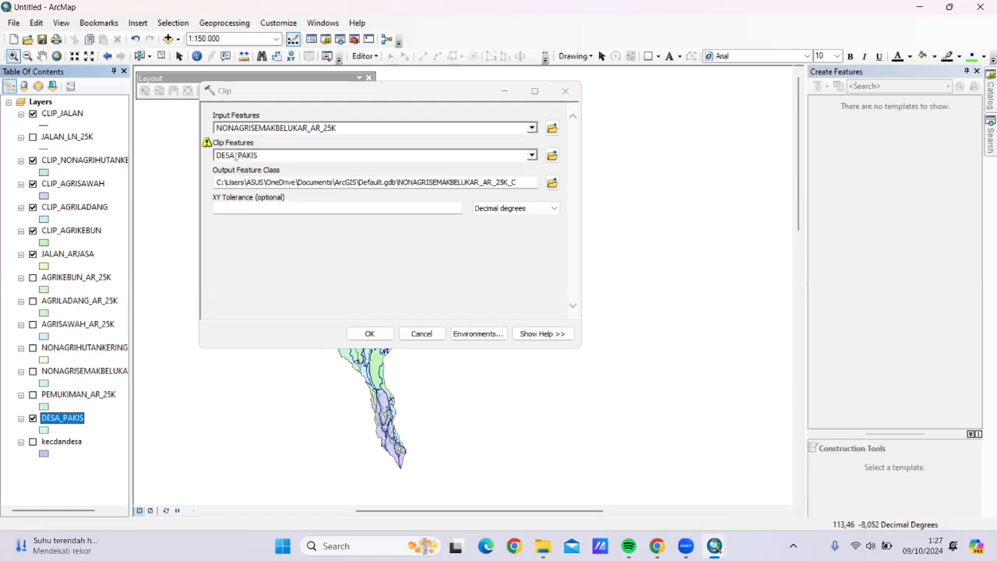
pyautogui.click(551, 183)
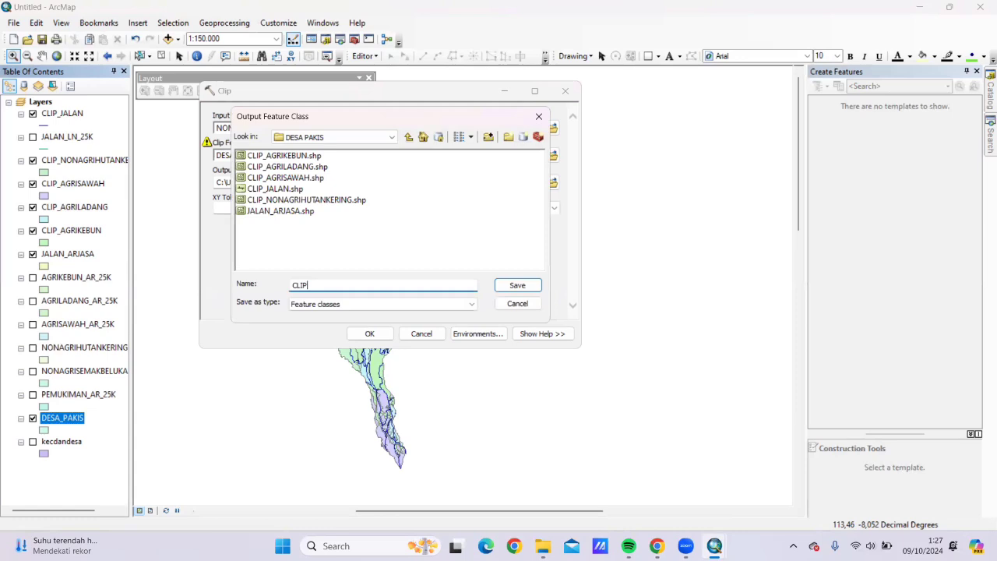
pyautogui.write('CLIP_NONAGRISEMAKBELUKAR')
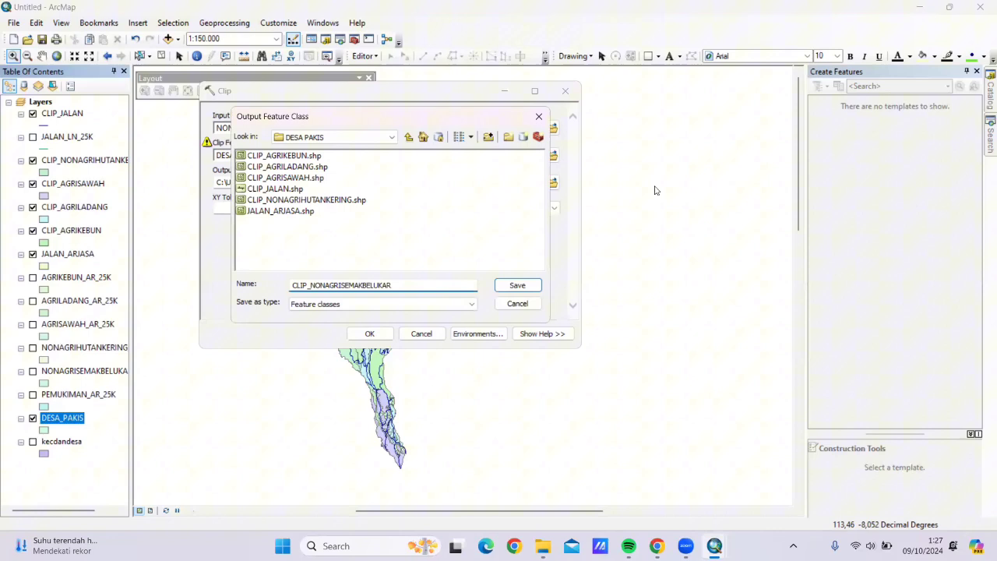
pyautogui.click(527, 286)
pyautogui.click(371, 333)
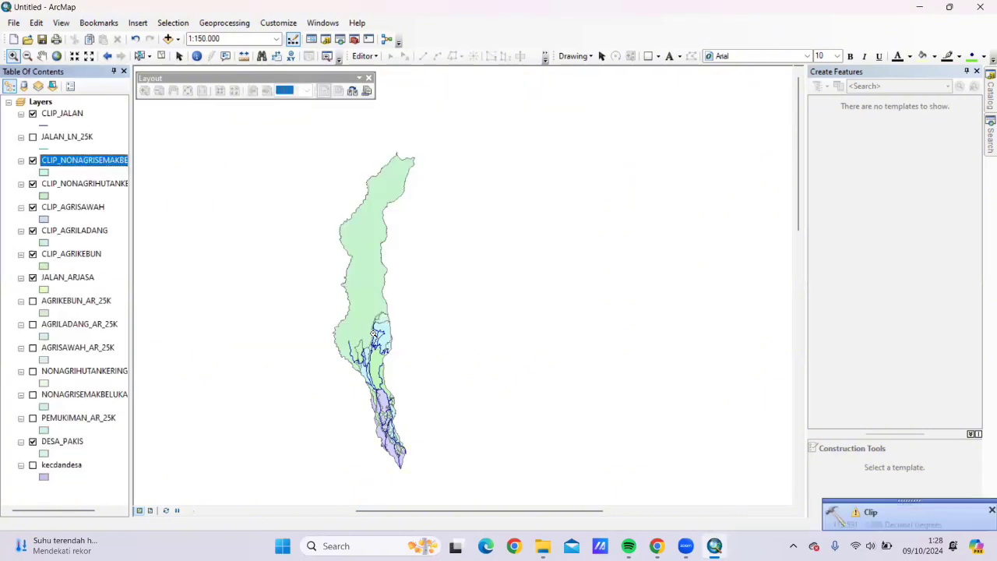
# - Clip PEMUKIMAN_AR_25K to DESA_PAKIS, saving the output as CLIP_PEMUKIMAN in the DESA PAKIS folder
pyautogui.click(216, 25)
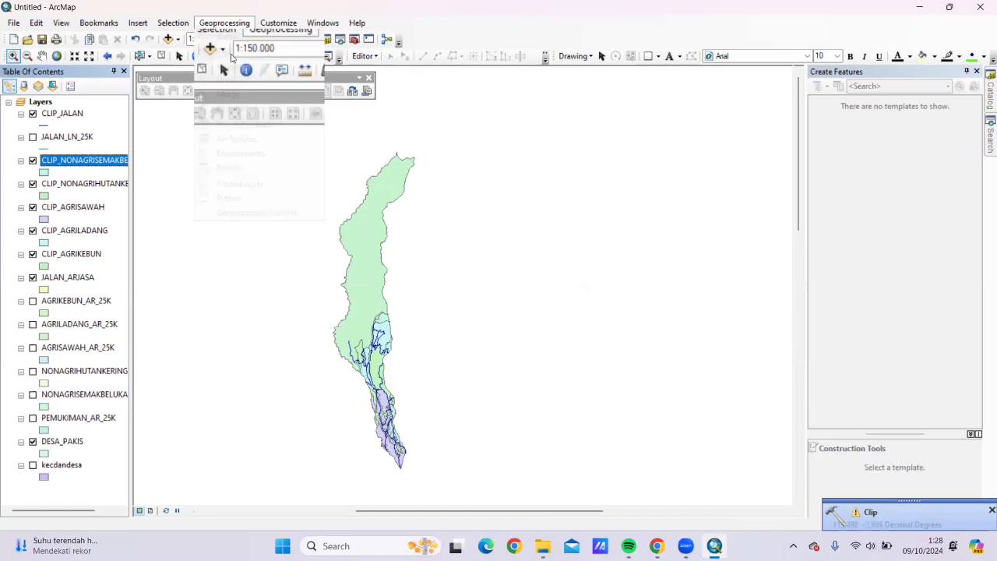
pyautogui.click(218, 50)
pyautogui.moveTo(75, 422); pyautogui.dragTo(226, 129)
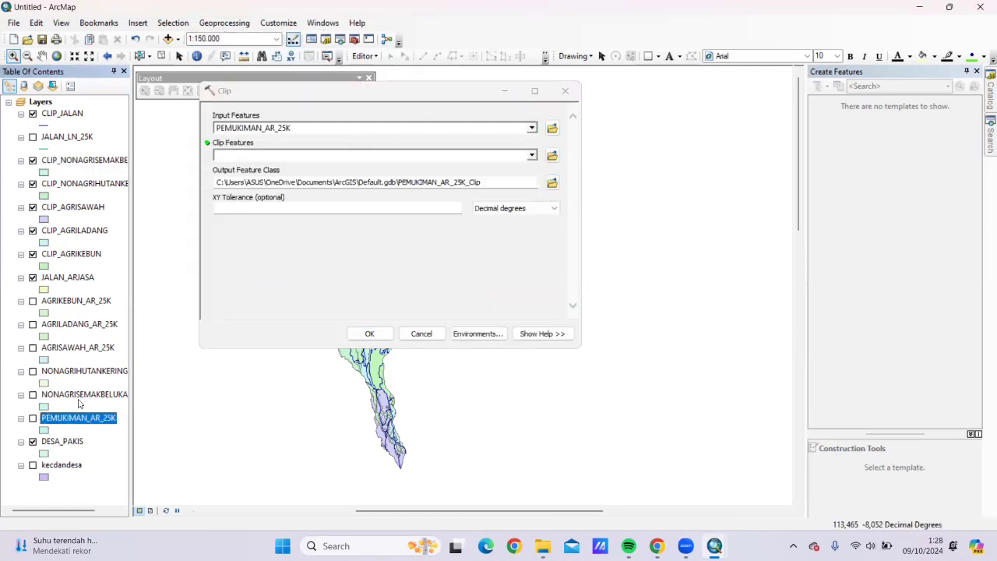
pyautogui.moveTo(62, 443); pyautogui.dragTo(229, 158)
pyautogui.click(552, 182)
pyautogui.write('CLIP_PEMUKIMAN')
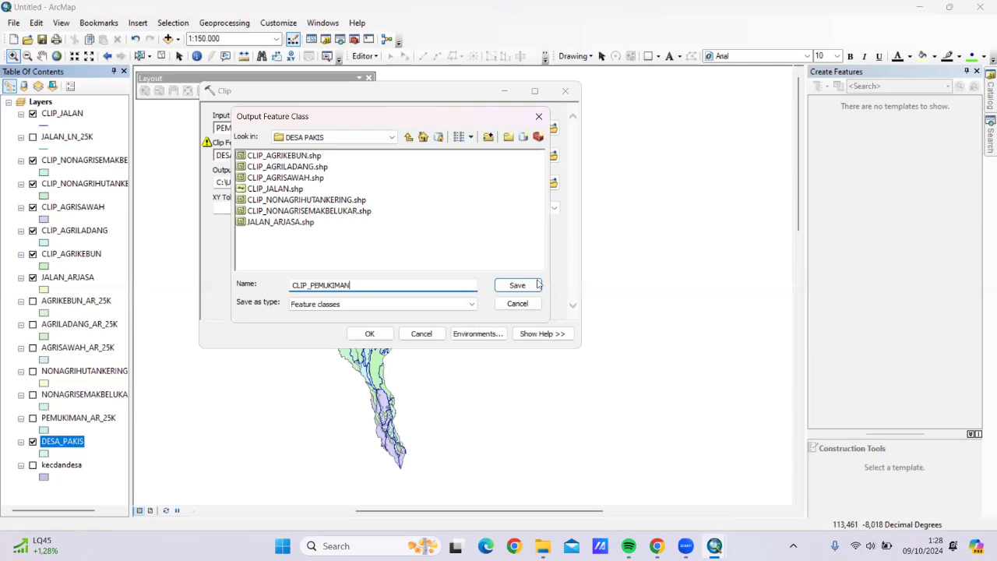
pyautogui.click(517, 285)
pyautogui.click(371, 333)
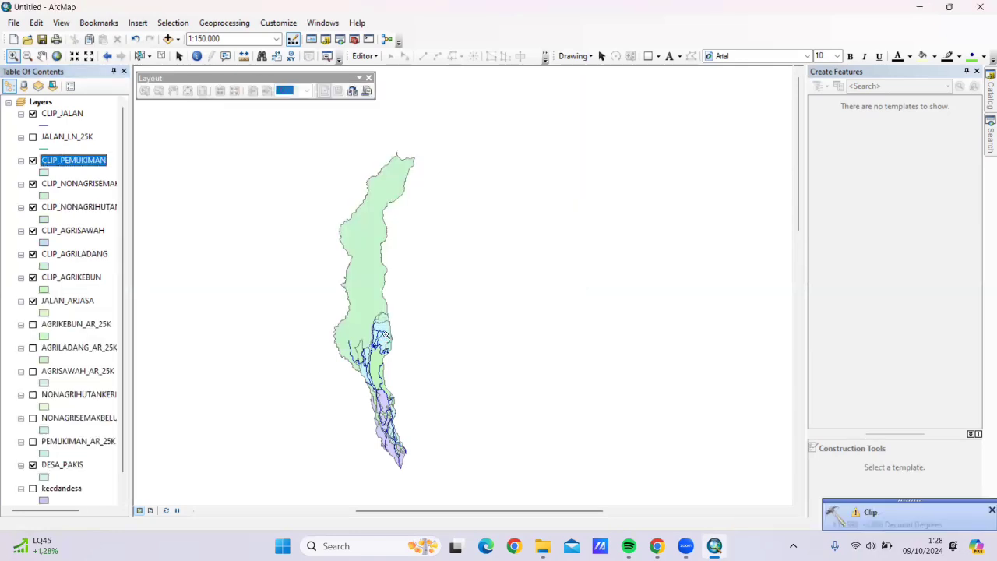
# - Remove the six unclipped land-use source layers, from AGRIKEBUN_AR_25K through PEMUKIMAN_AR_25K, from the map
pyautogui.rightClick(85, 331)
pyautogui.click(154, 72)
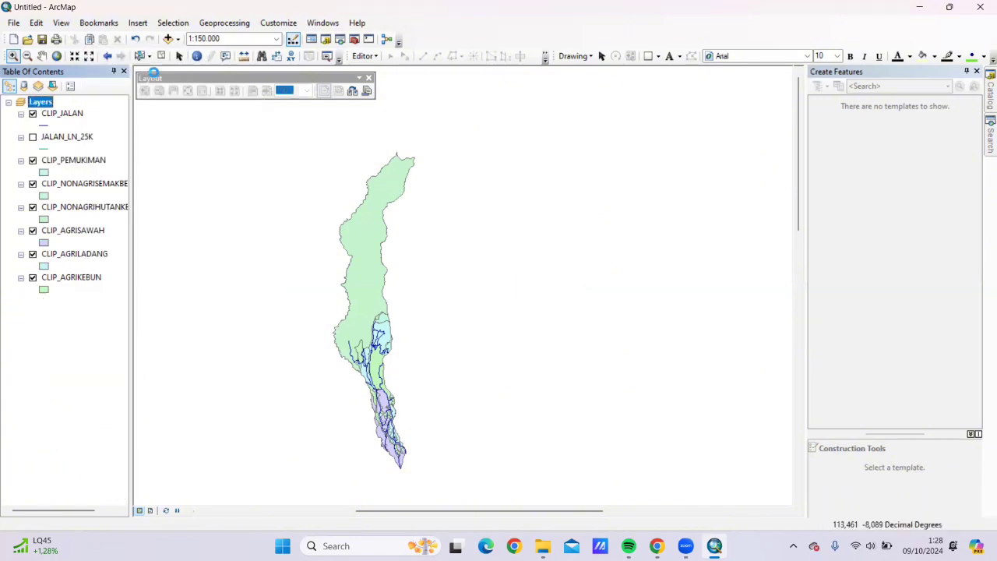
pyautogui.rightClick(78, 324)
pyautogui.click(151, 67)
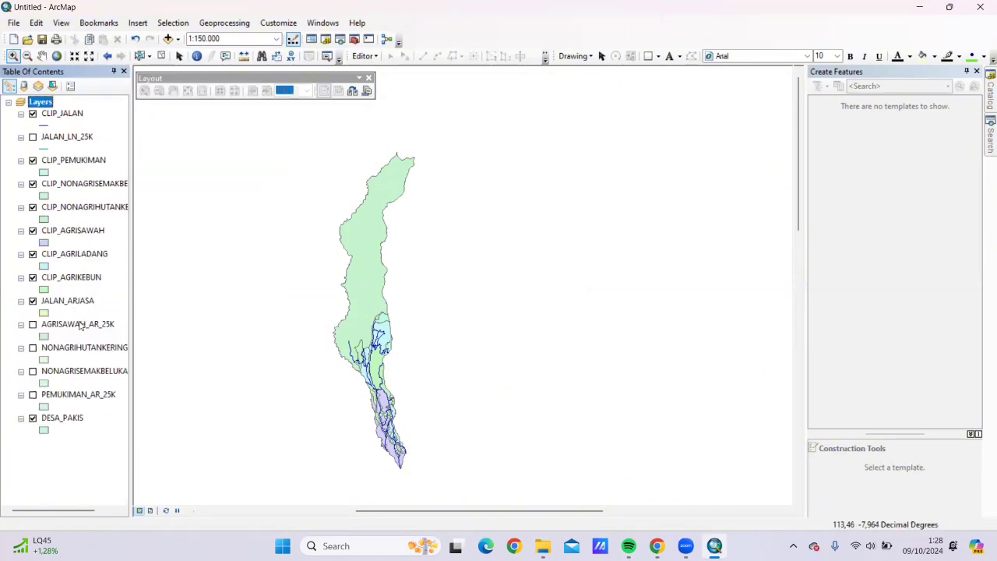
pyautogui.rightClick(78, 324)
pyautogui.click(151, 67)
pyautogui.rightClick(88, 324)
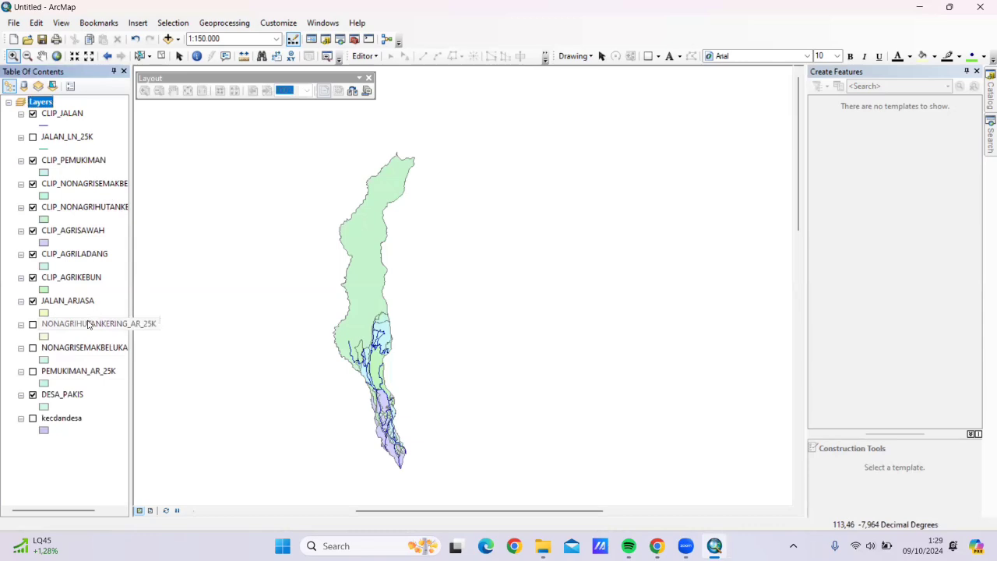
pyautogui.click(145, 65)
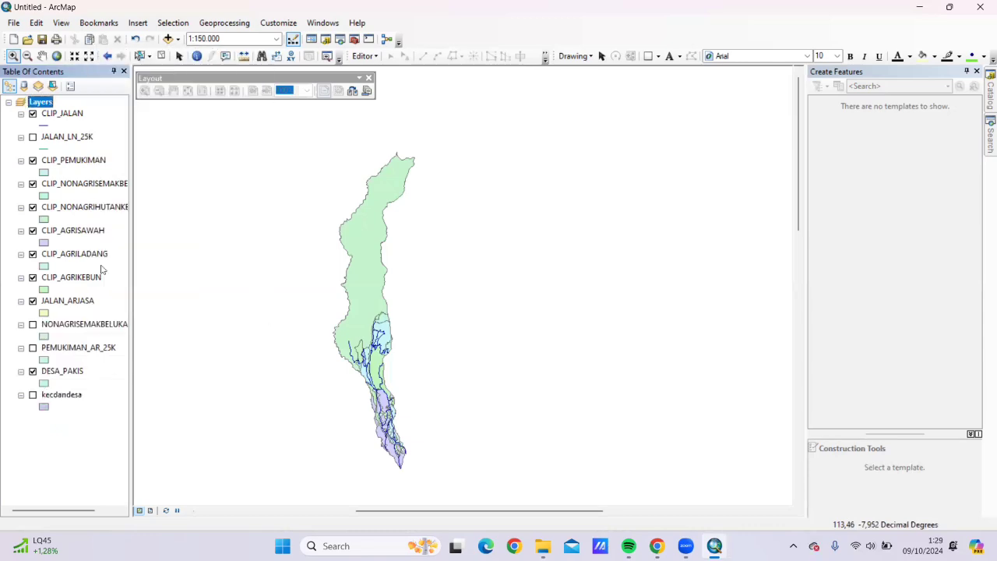
pyautogui.rightClick(102, 323)
pyautogui.click(171, 65)
pyautogui.rightClick(100, 324)
pyautogui.click(137, 67)
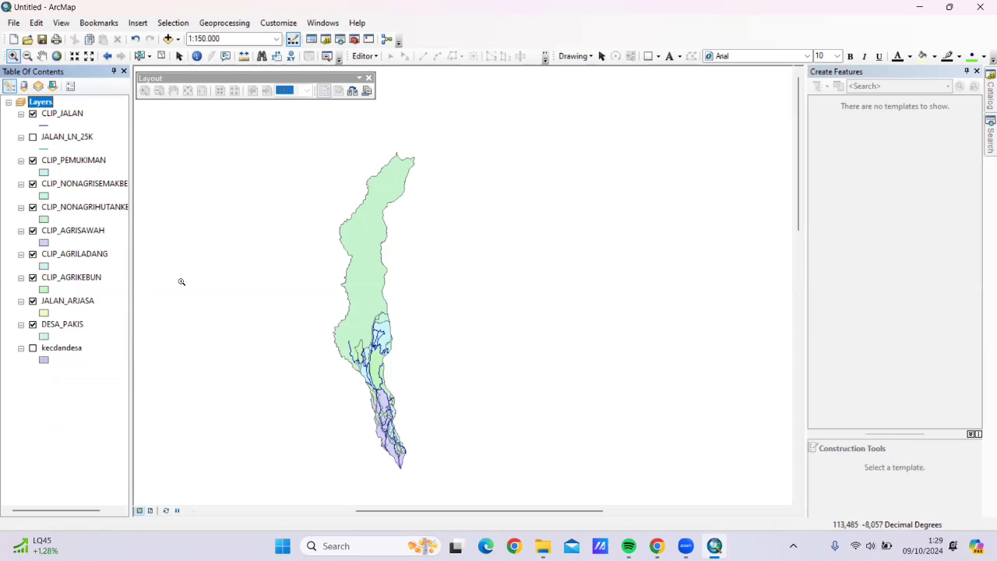
# - Set up a Merge with CLIP_AGRIKEBUN, CLIP_AGRILADANG, CLIP_AGRISAWAH, CLIP_NONAGRIHUTANKERING, CLIP_NONAGRISEMAKBELUKAR and CLIP_PEMUKIMAN as inputs
pyautogui.click(218, 22)
pyautogui.click(227, 94)
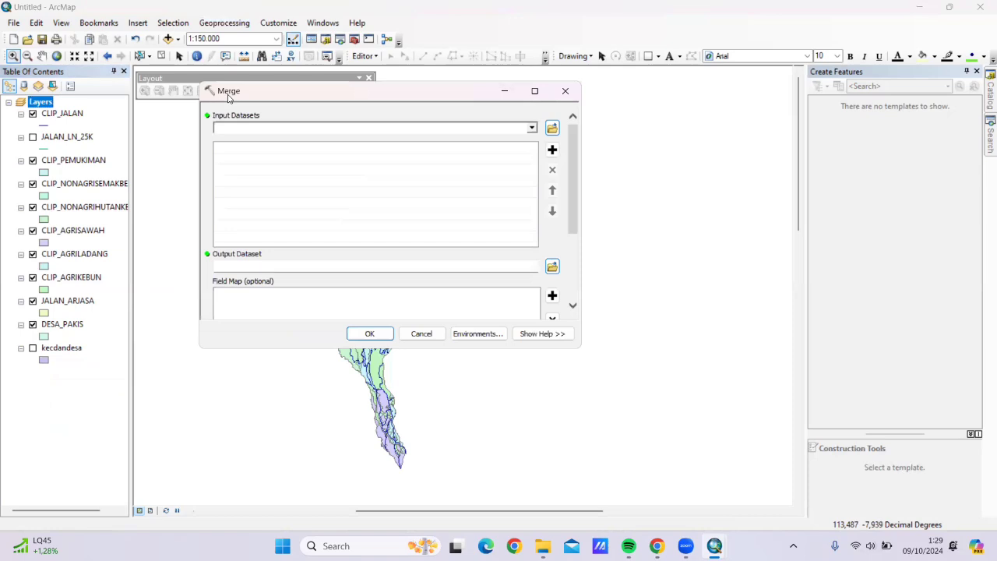
pyautogui.click(85, 160)
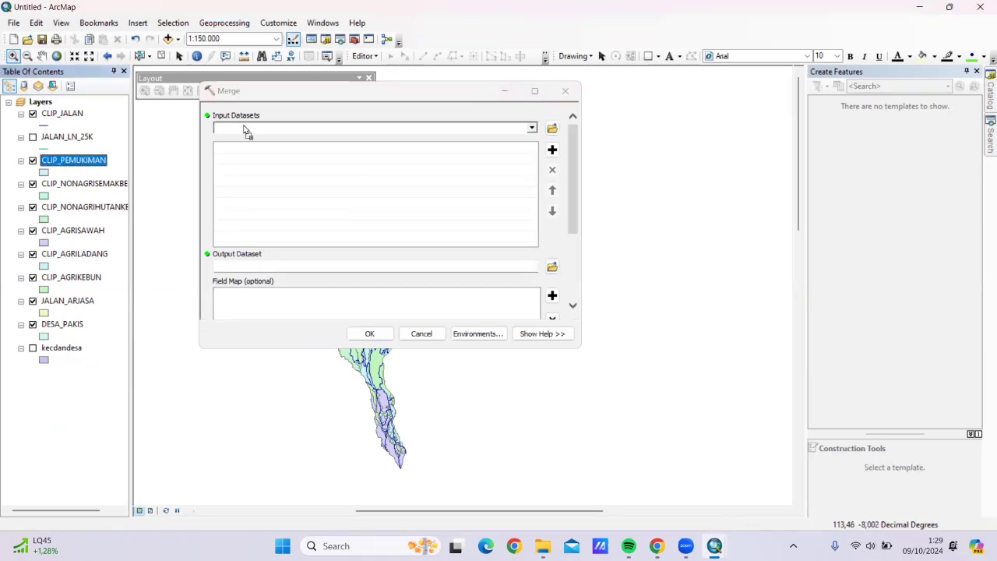
pyautogui.moveTo(78, 282); pyautogui.dragTo(235, 123)
pyautogui.moveTo(92, 257); pyautogui.dragTo(238, 158)
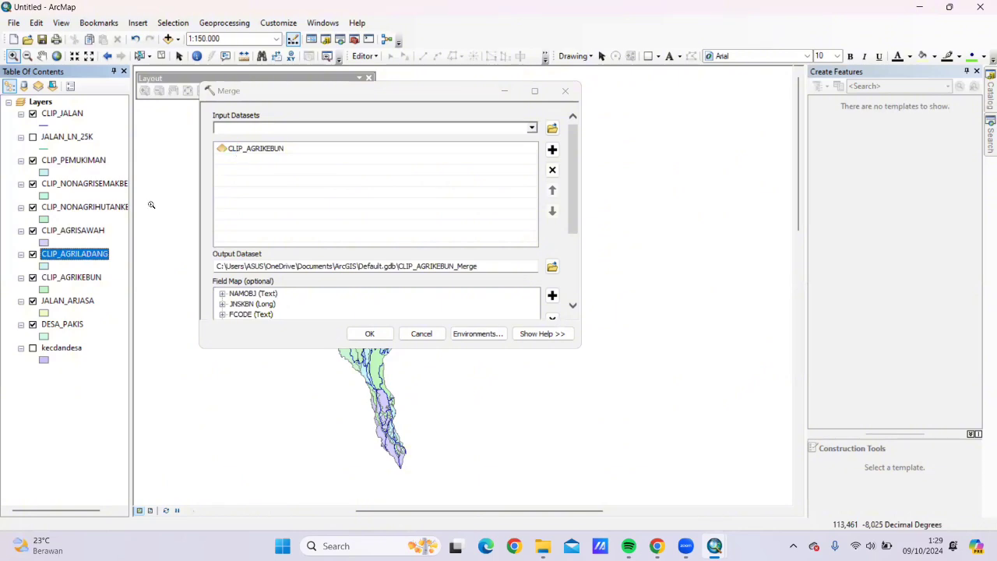
pyautogui.click(98, 231)
pyautogui.moveTo(97, 232); pyautogui.dragTo(238, 169)
pyautogui.moveTo(118, 205); pyautogui.dragTo(243, 191)
pyautogui.click(94, 159)
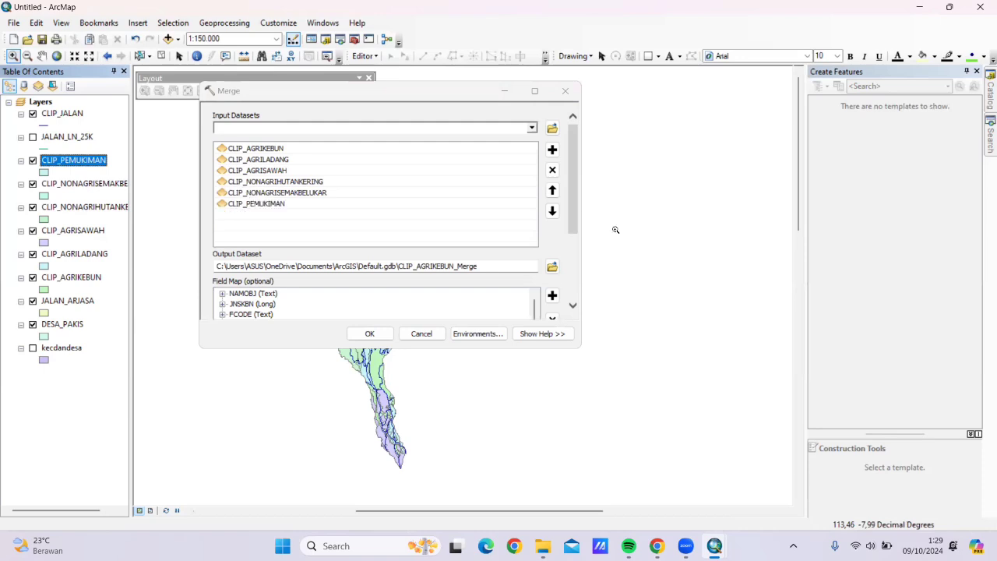
# - Save the merge output as MERGE_TUTUPAN LAHAN in the DESA PAKIS folder and run the merge
pyautogui.click(551, 267)
pyautogui.write('MERGE_TUTUPAN LAHAN')
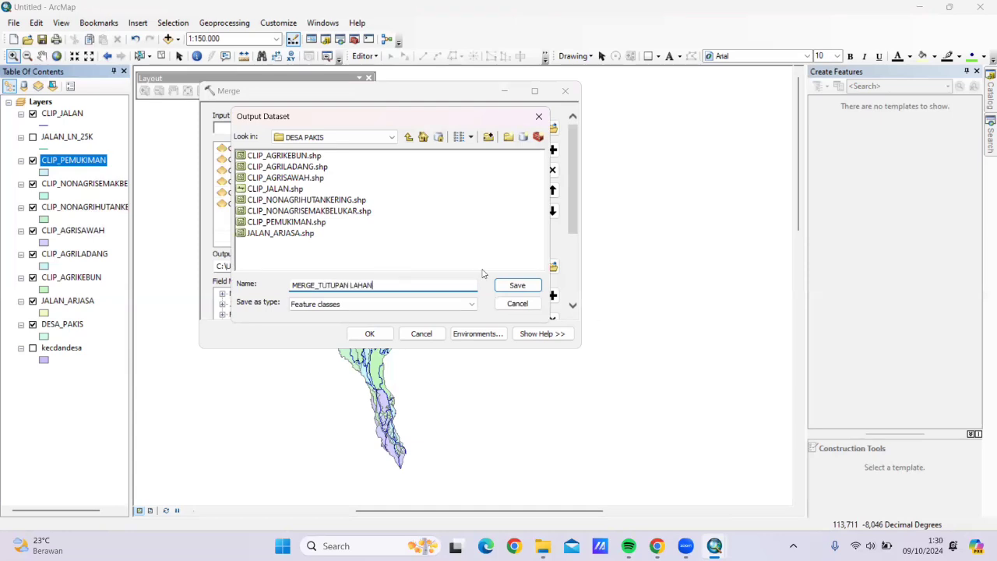
pyautogui.click(517, 285)
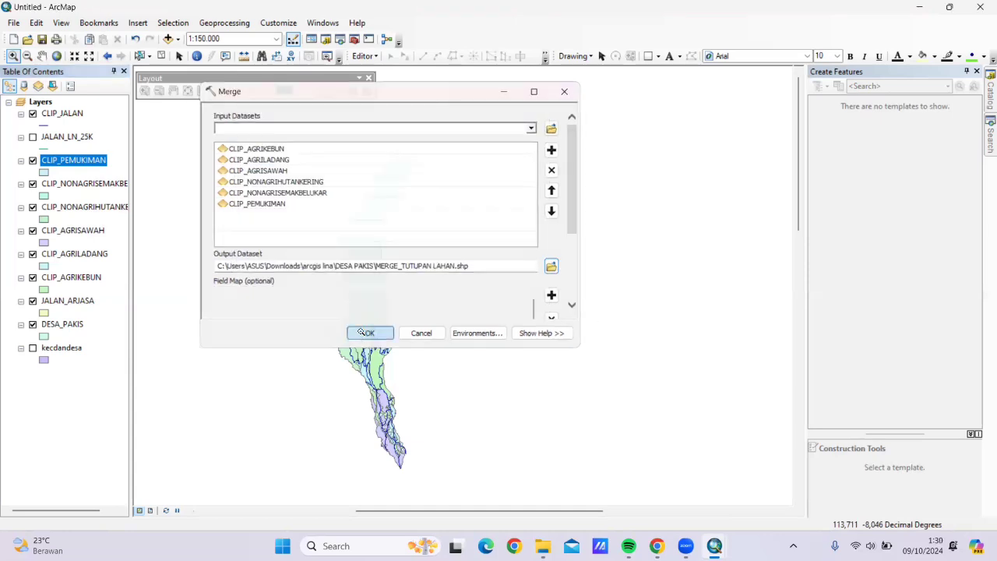
pyautogui.click(366, 332)
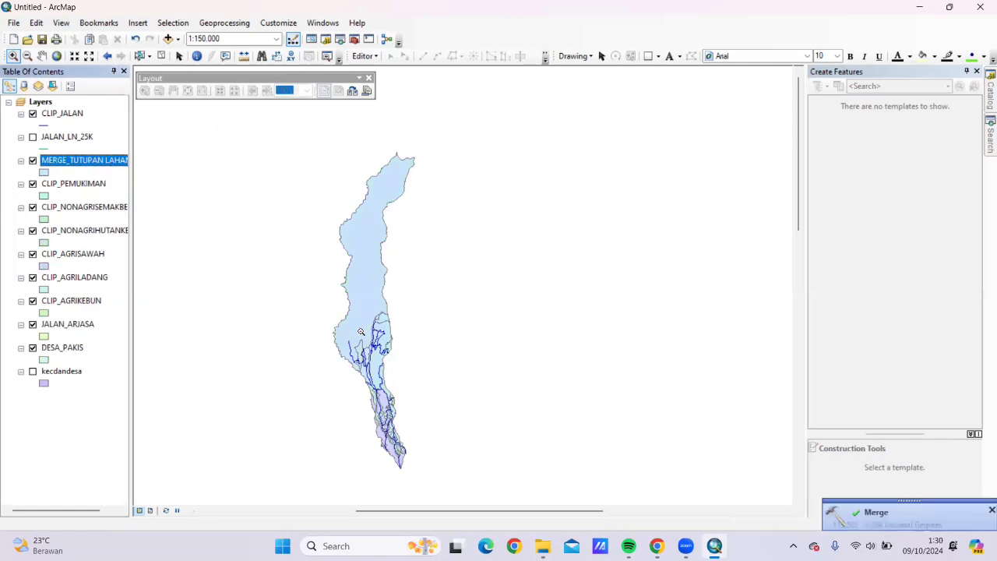
# - Set up a Dissolve of MERGE_TUTUPAN LAHAN with REMARK as the dissolve field
pyautogui.click(233, 22)
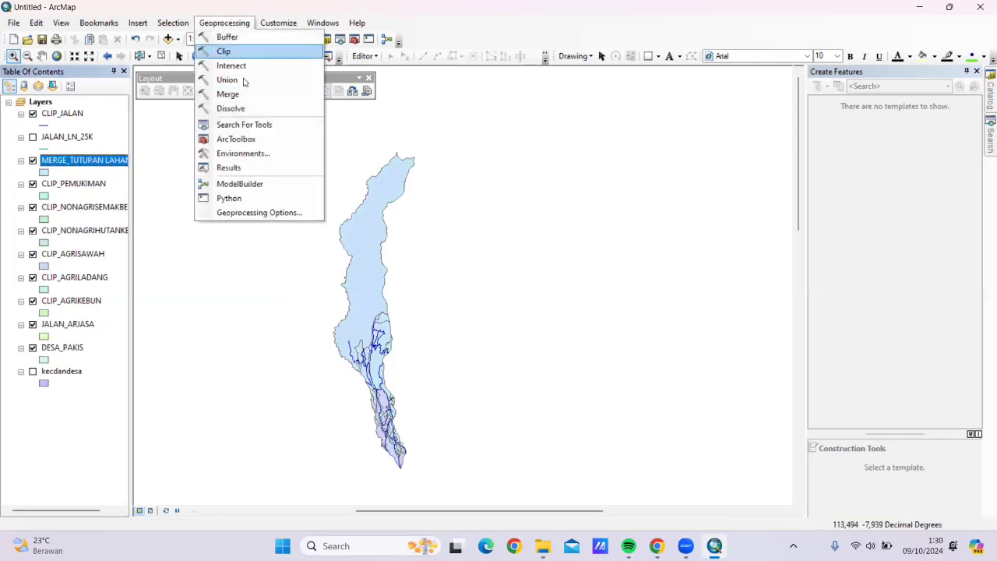
pyautogui.click(243, 108)
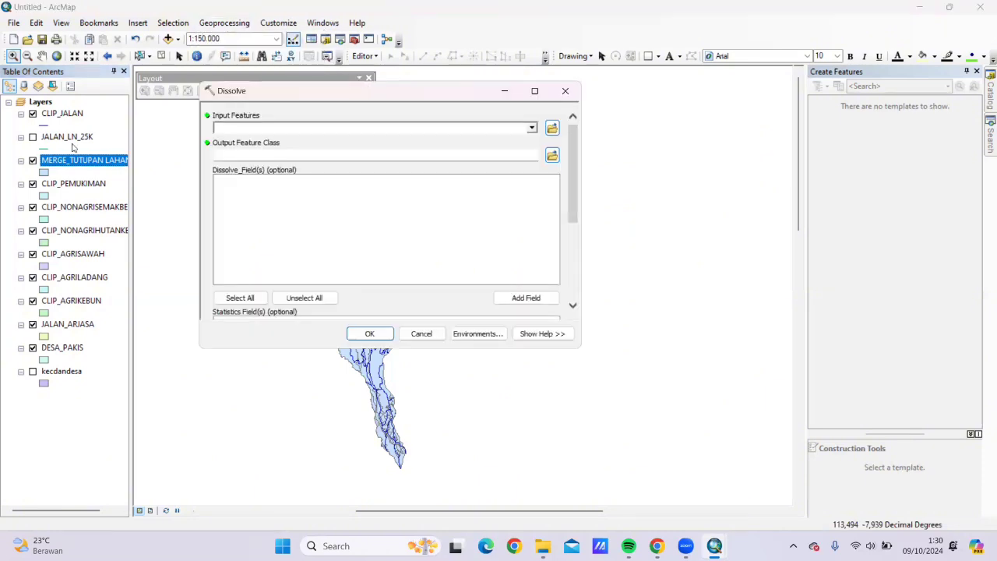
pyautogui.moveTo(78, 160); pyautogui.dragTo(232, 124)
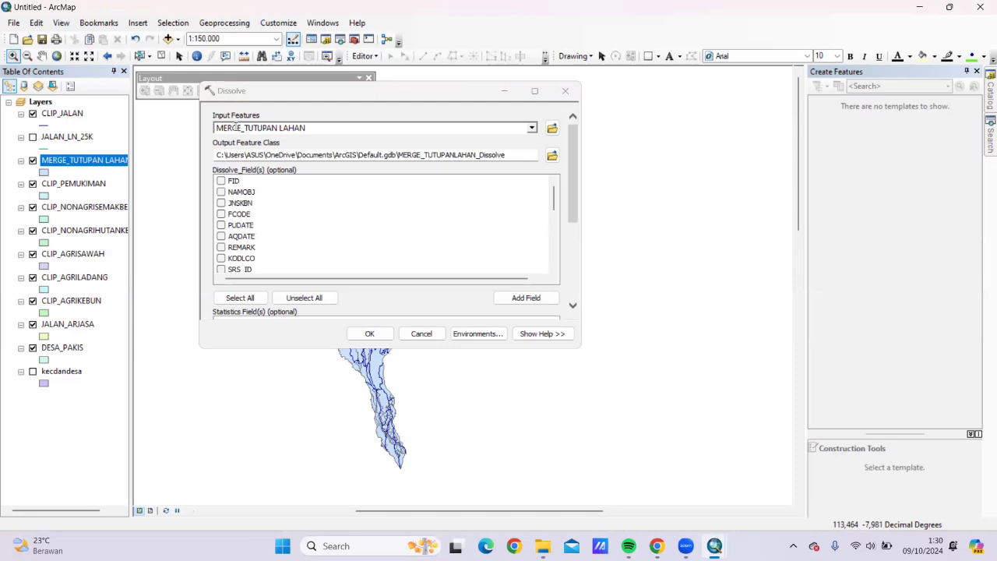
pyautogui.click(221, 247)
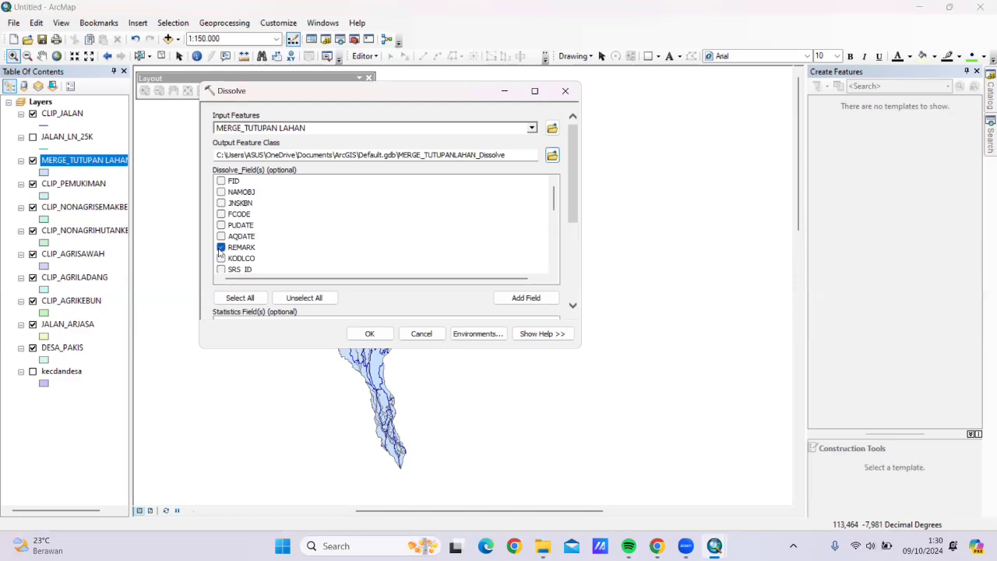
pyautogui.moveTo(555, 204); pyautogui.dragTo(563, 262)
pyautogui.scroll(5, 555, 197)
# - Save the dissolve output as DISSOLVE_PENUTUPAN LAHAN in the DESA PAKIS folder and run the dissolve
pyautogui.click(554, 154)
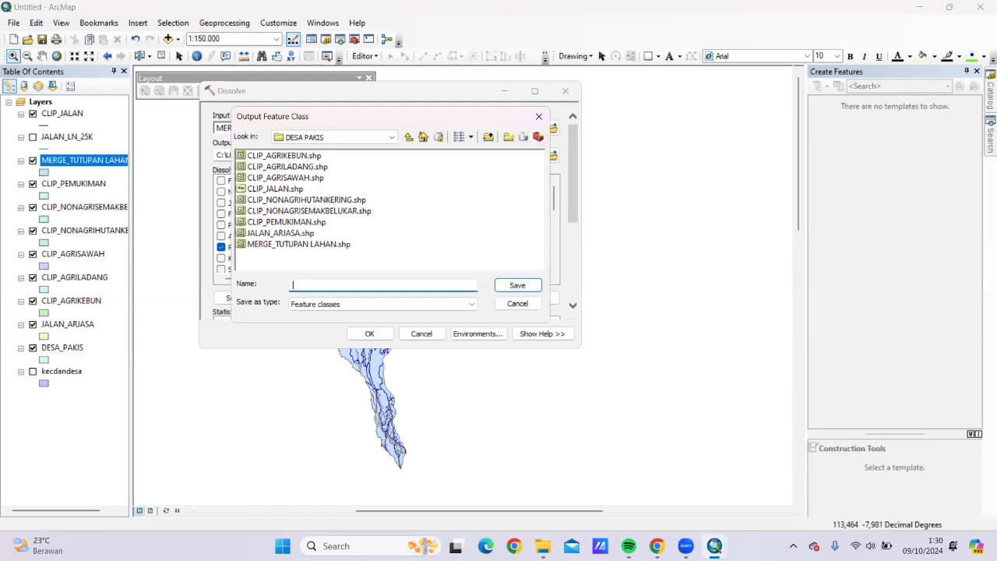
pyautogui.write('DISS')
pyautogui.write('OLVE')
pyautogui.write('_PENUTUPAN LAHAN')
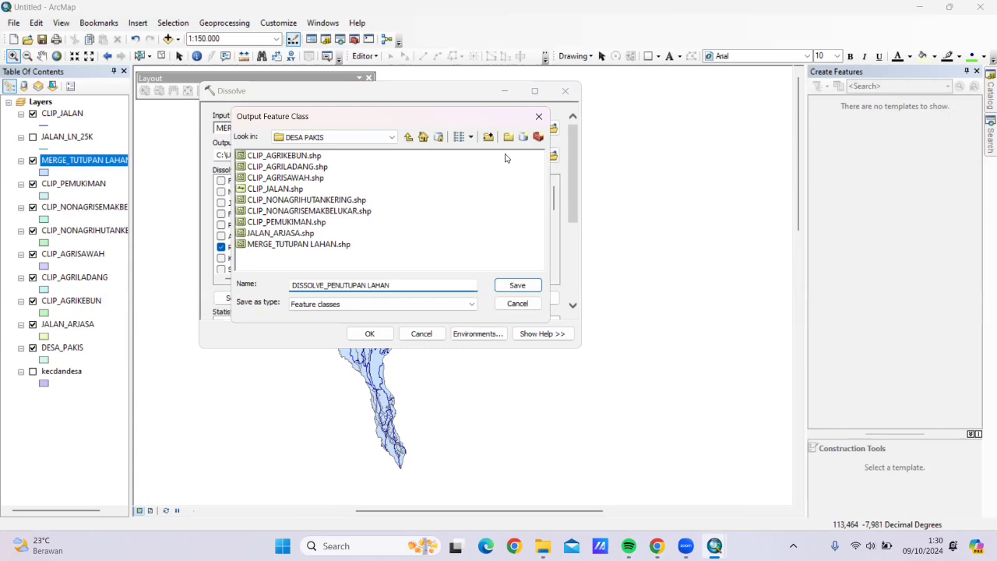
pyautogui.click(518, 285)
pyautogui.click(371, 334)
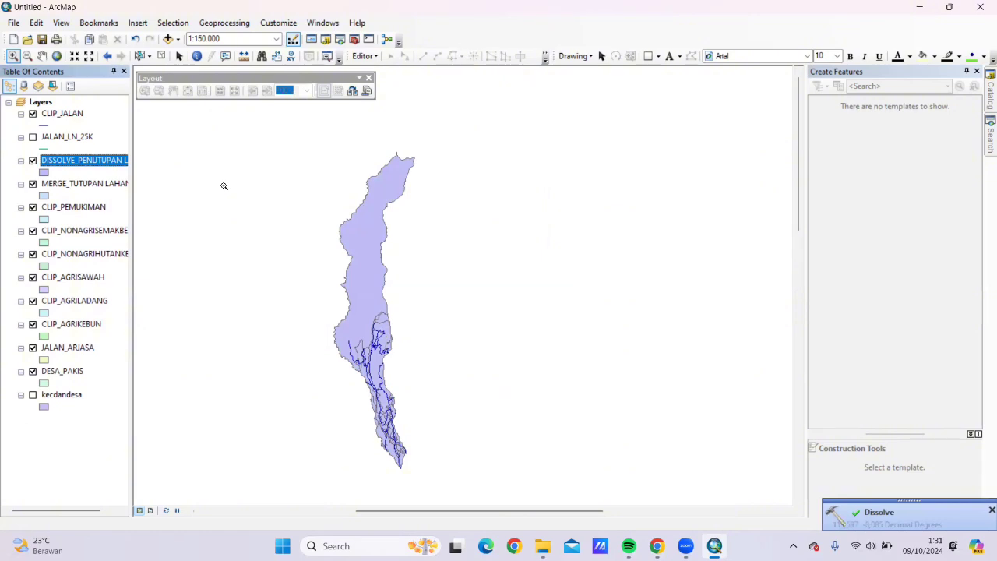
# - Set the DISSOLVE_PENUTUPAN LAHAN layer's symbology to unique values of the REMARK field
pyautogui.rightClick(115, 165)
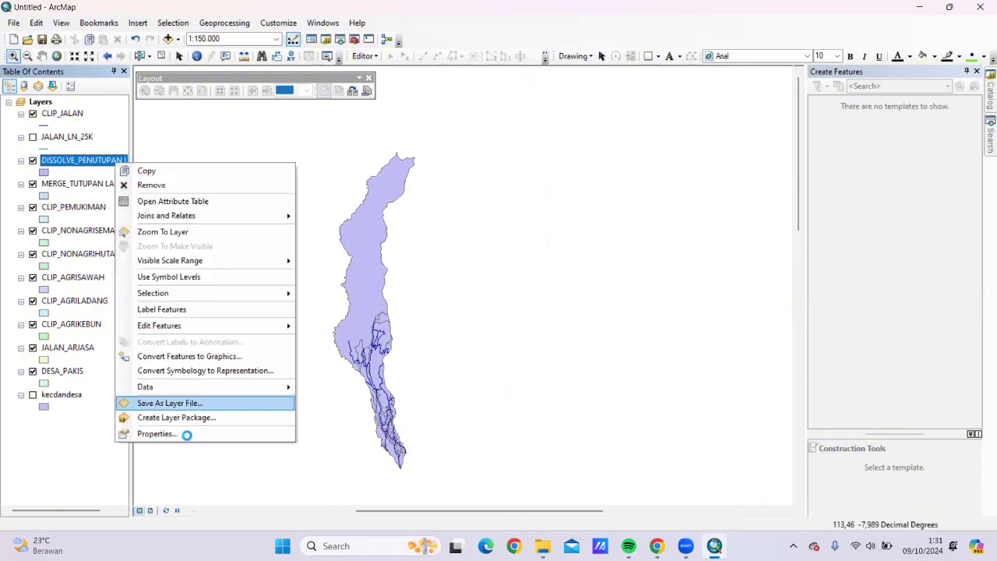
pyautogui.click(187, 433)
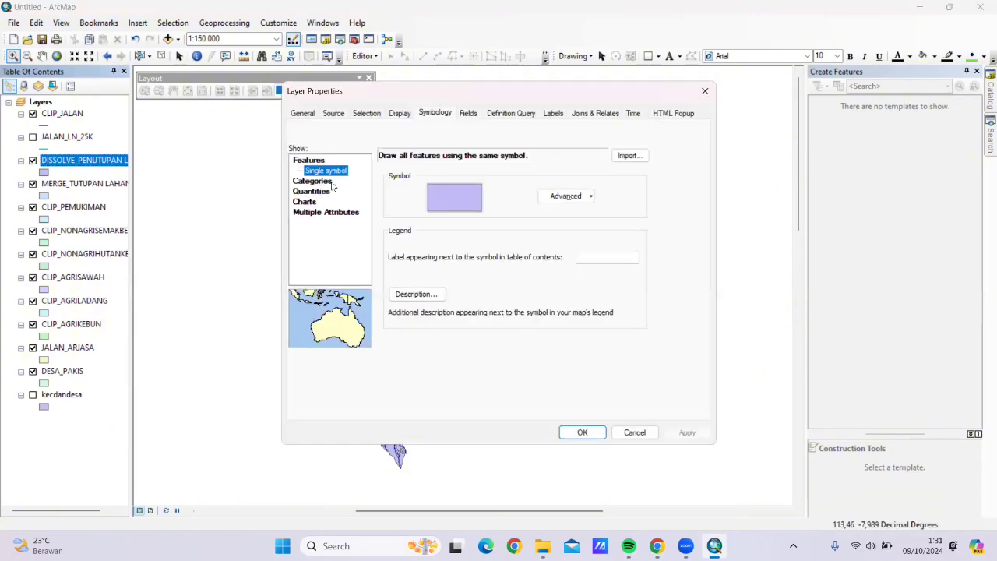
pyautogui.click(324, 180)
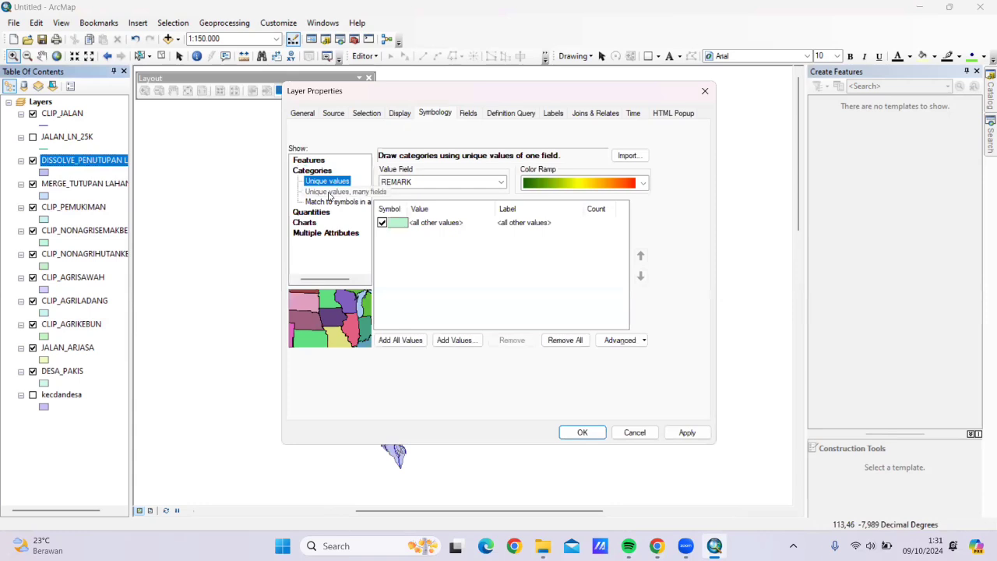
pyautogui.click(329, 192)
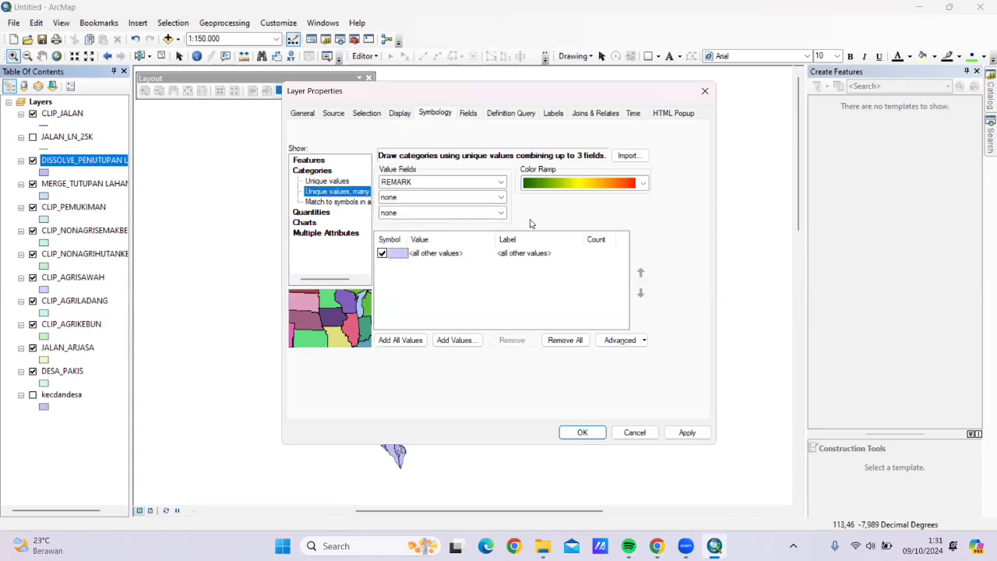
pyautogui.click(325, 181)
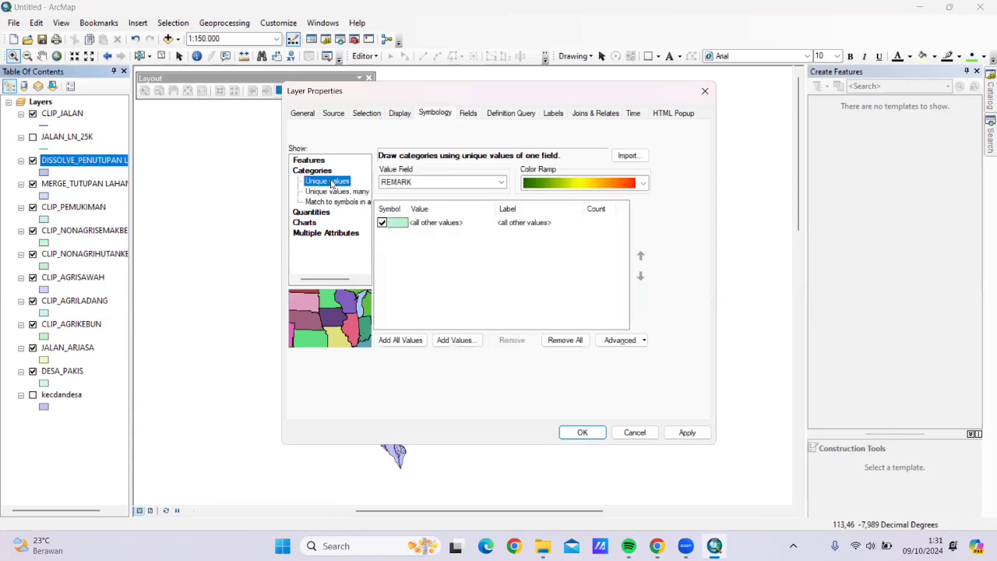
# - Exclude all other values from the symbology and add all REMARK values with the green-yellow-red color ramp
pyautogui.click(381, 222)
pyautogui.click(634, 184)
pyautogui.click(632, 196)
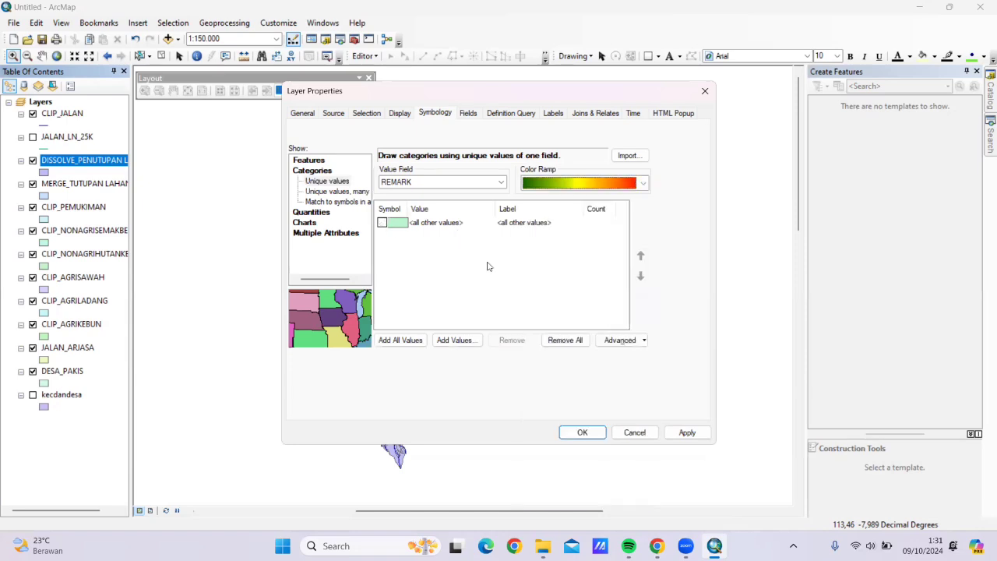
pyautogui.click(401, 341)
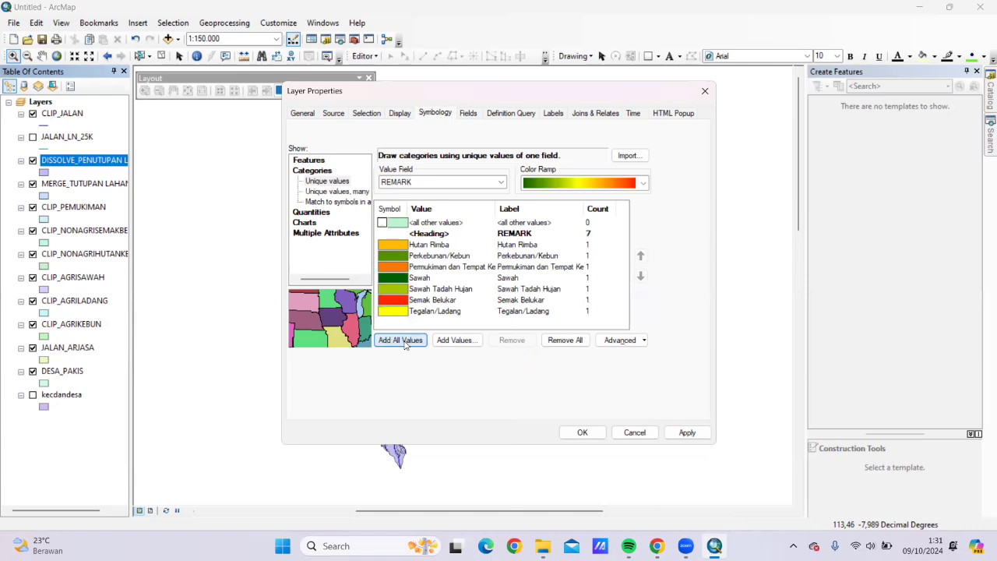
# - Apply the REMARK unique-value symbology to the DISSOLVE_PENUTUPAN LAHAN layer
pyautogui.click(588, 431)
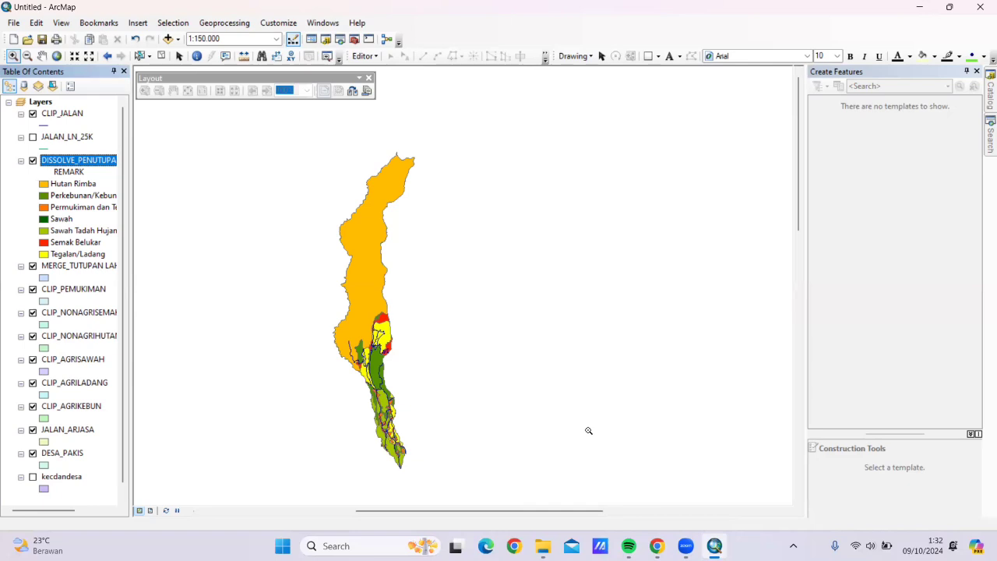
pyautogui.click(44, 112)
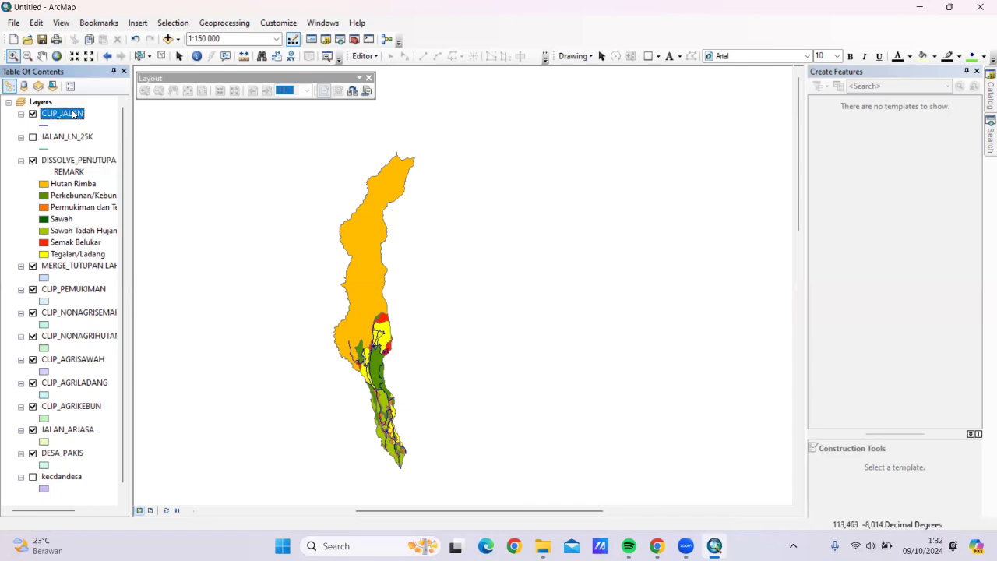
# - Add the jenis tanah.shp and Kelerengan_Jember.shp shapefiles from the arcgis lina\angkatan 18 folder to the map
pyautogui.rightClick(41, 103)
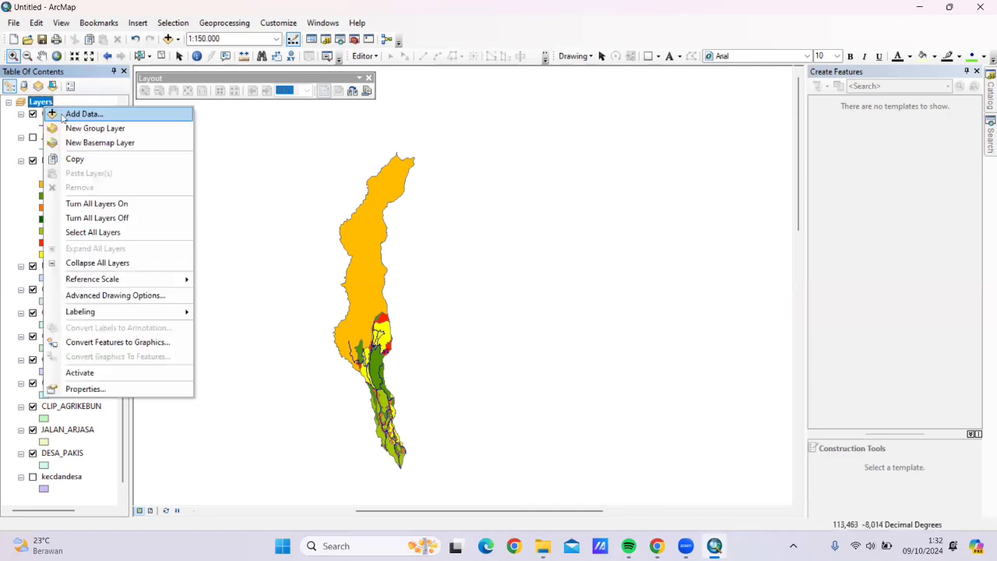
pyautogui.click(82, 111)
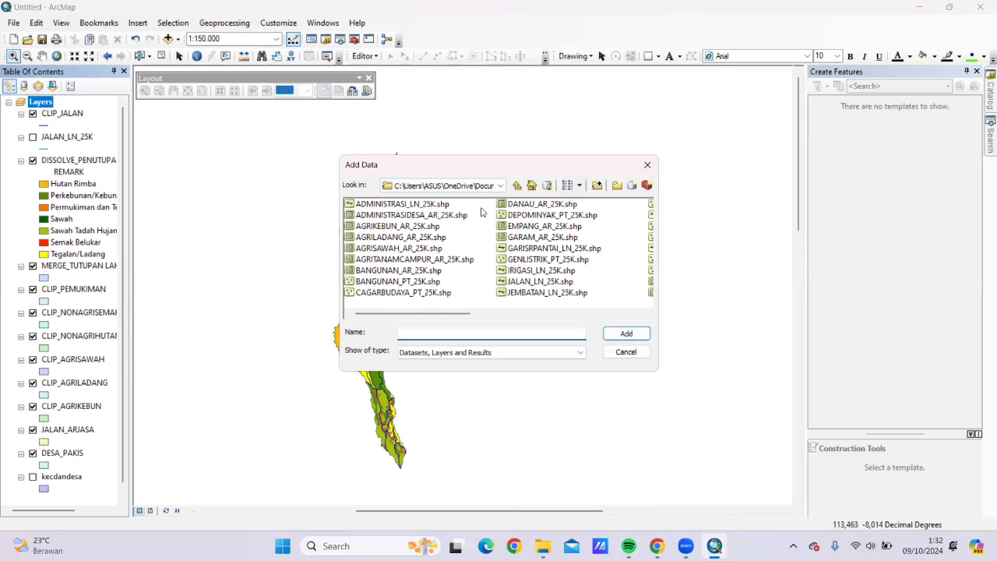
pyautogui.click(479, 187)
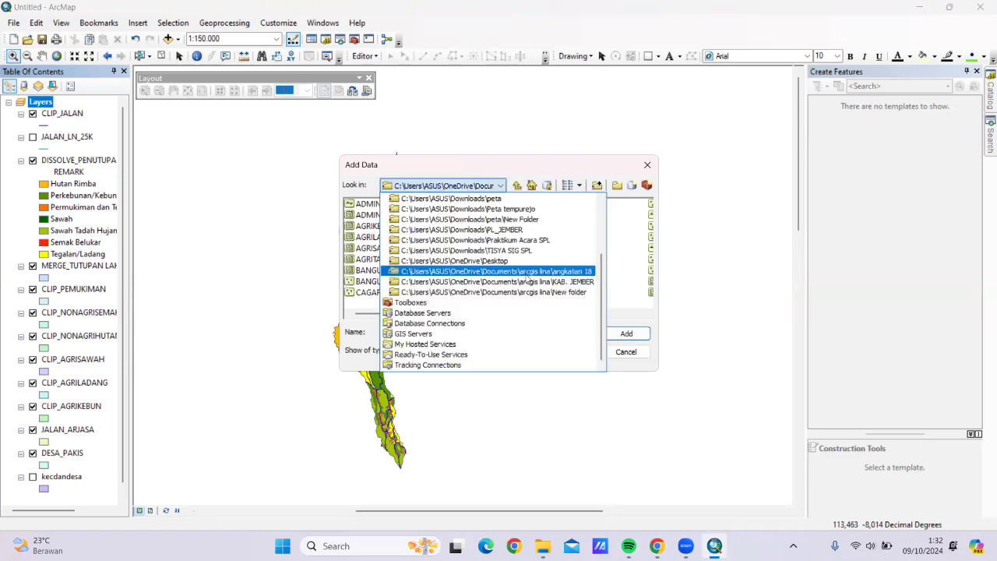
pyautogui.click(527, 277)
pyautogui.click(400, 215)
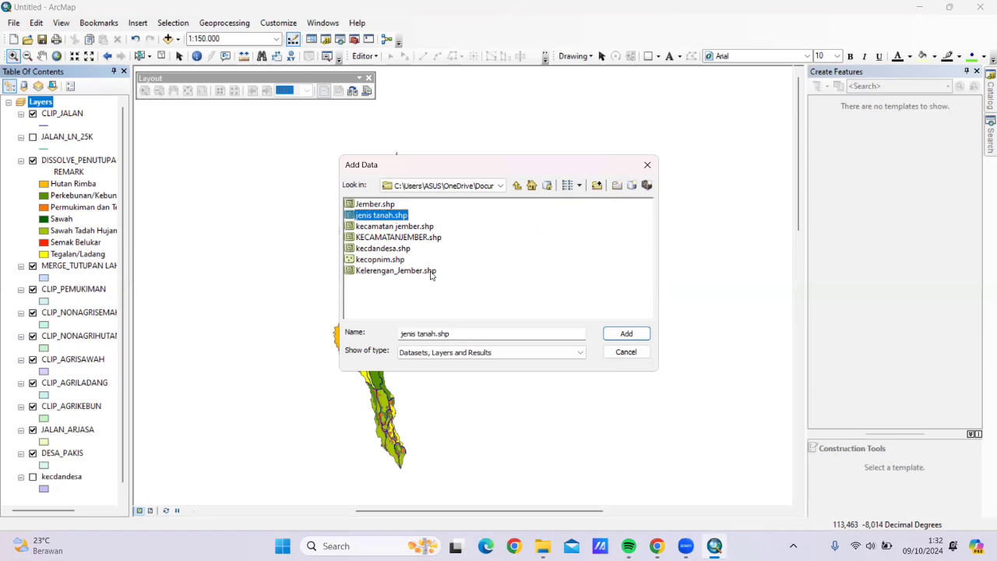
pyautogui.keyDown('ctrl'); pyautogui.click(431, 272); pyautogui.keyUp('ctrl')
pyautogui.click(623, 335)
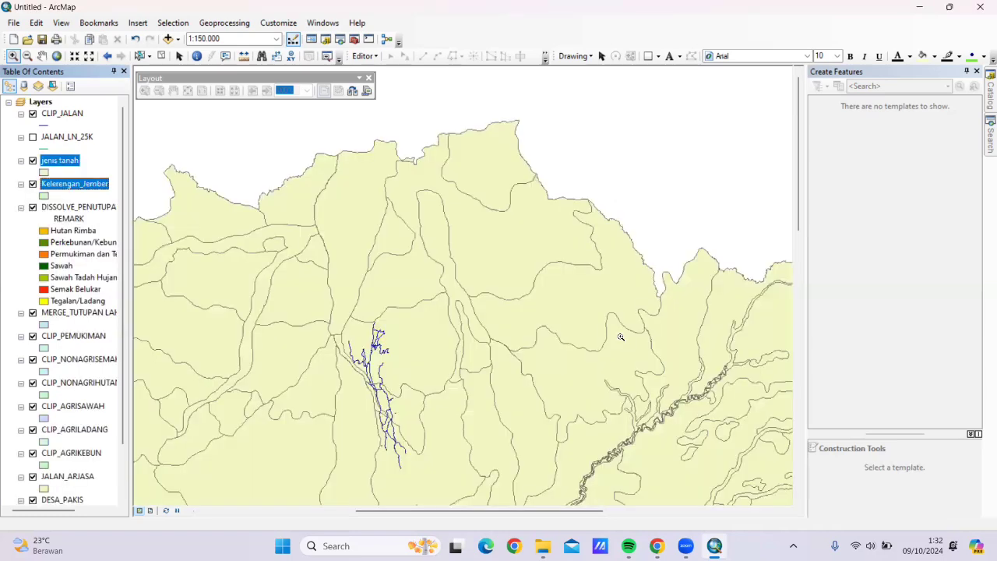
# - Set up a Clip of the jenis tanah layer with DESA_PAKIS as the clip features
pyautogui.click(238, 23)
pyautogui.click(255, 53)
pyautogui.moveTo(70, 163); pyautogui.dragTo(230, 126)
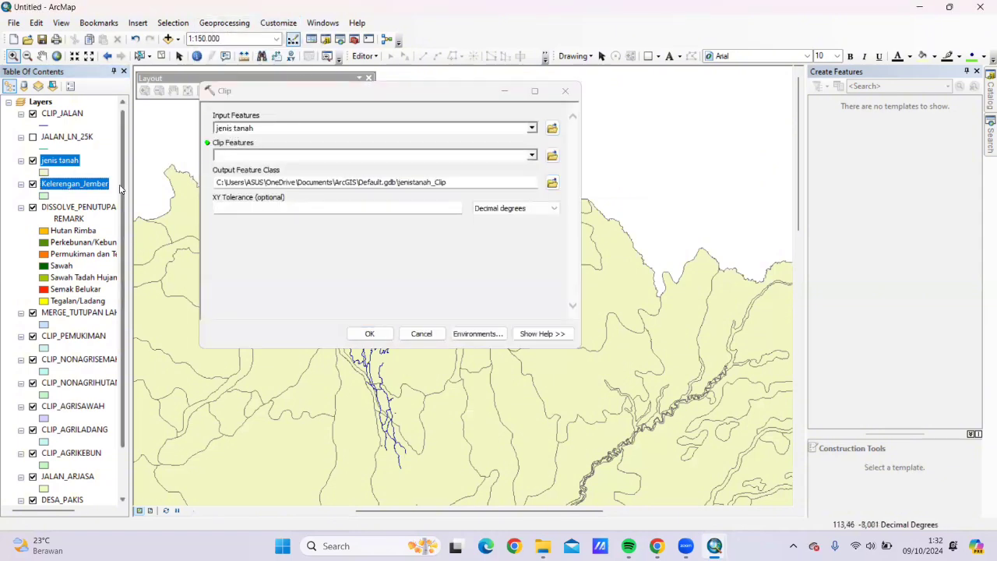
pyautogui.scroll(-3, 76, 446)
pyautogui.click(74, 443)
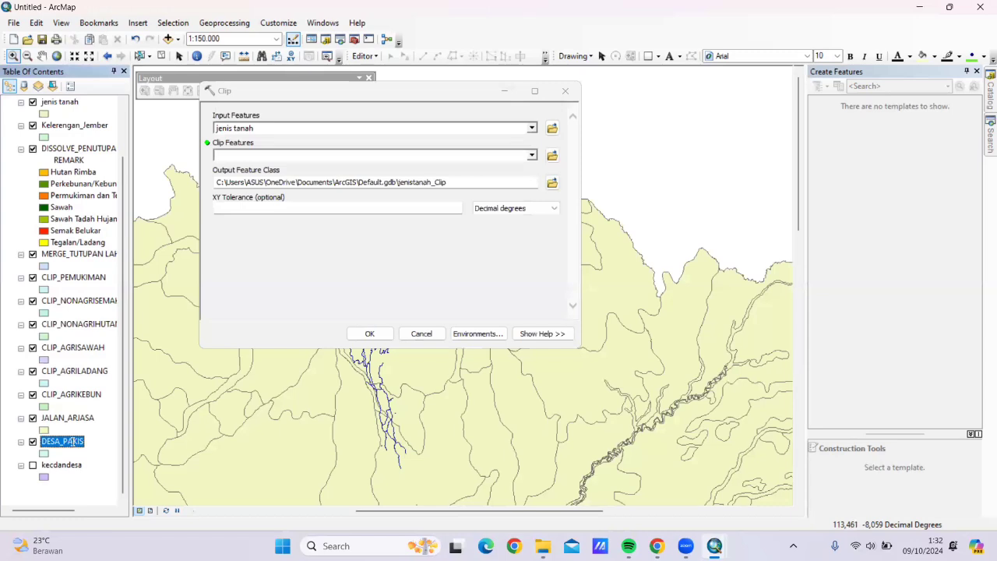
pyautogui.moveTo(73, 444); pyautogui.dragTo(247, 155)
# - Save the clip output as CLIP_JENIS TANAH in the DESA PAKIS folder and run the clip
pyautogui.click(551, 184)
pyautogui.write('CLIP_JENIS TANAH')
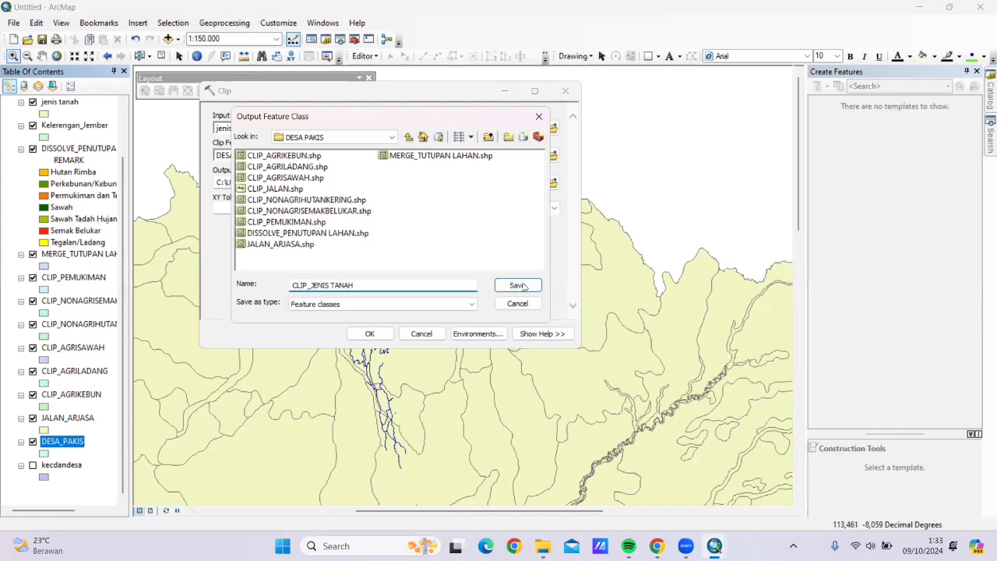
pyautogui.click(526, 285)
pyautogui.click(369, 333)
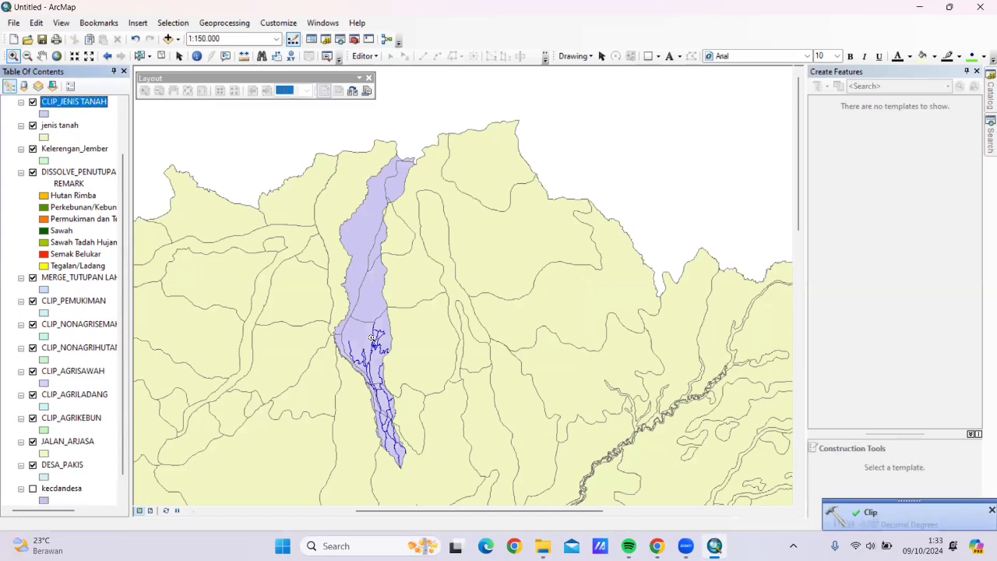
# - Set up a Clip of the Kelerengan_Jember layer with DESA_PAKIS as the clip features
pyautogui.click(243, 22)
pyautogui.click(75, 149)
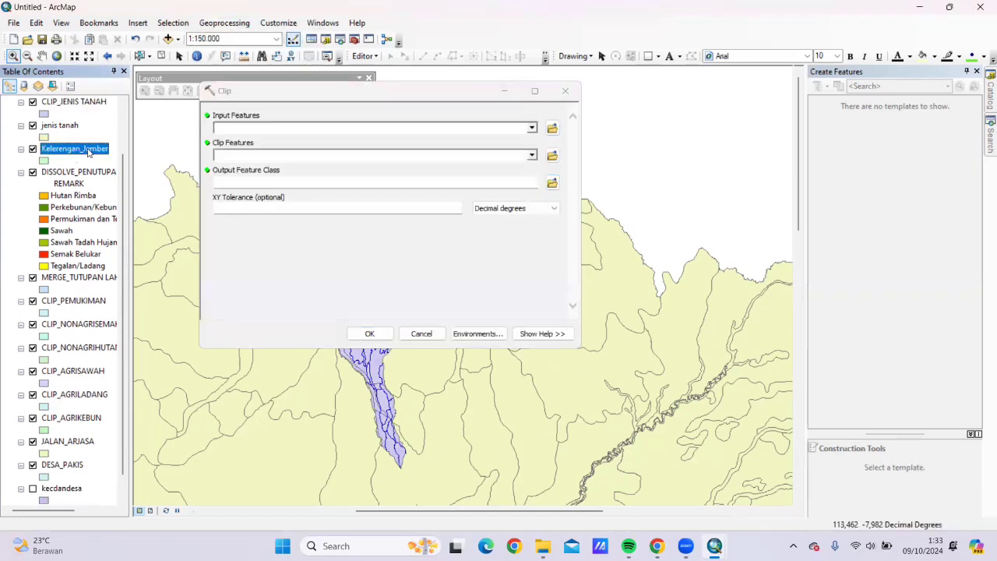
pyautogui.moveTo(237, 128); pyautogui.dragTo(238, 128)
pyautogui.scroll(-1, 62, 350)
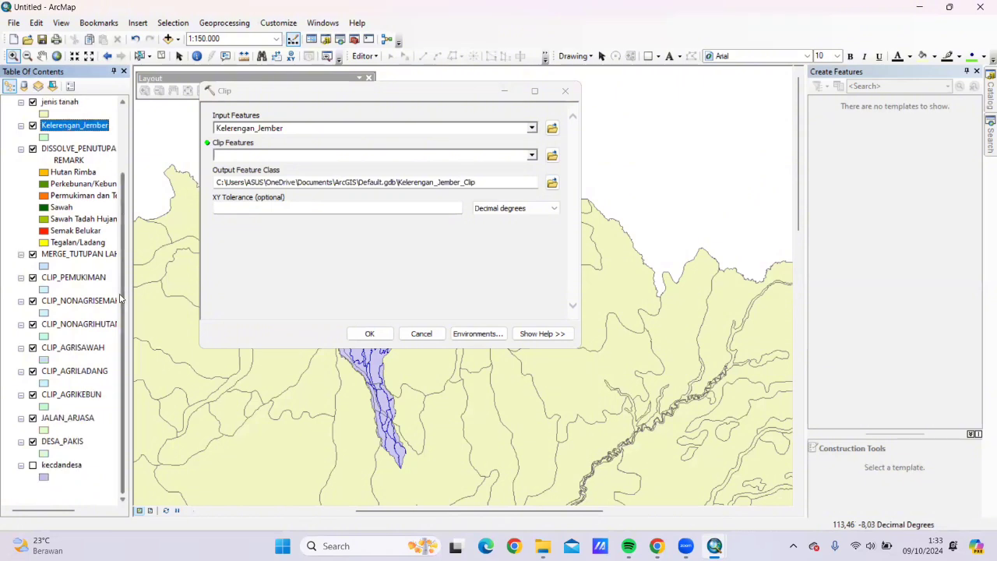
pyautogui.doubleClick(52, 441)
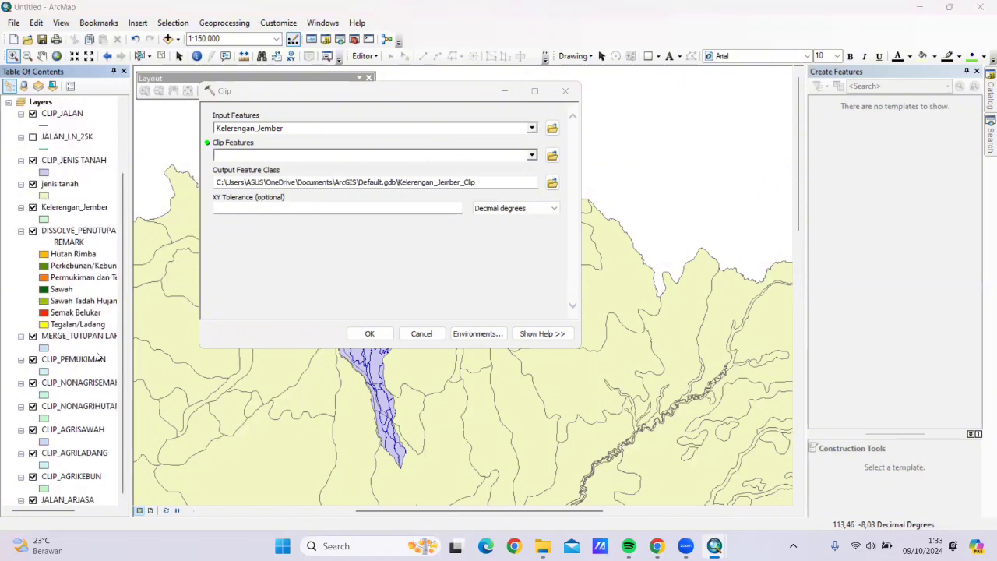
pyautogui.click(705, 92)
pyautogui.moveTo(64, 442); pyautogui.dragTo(273, 156)
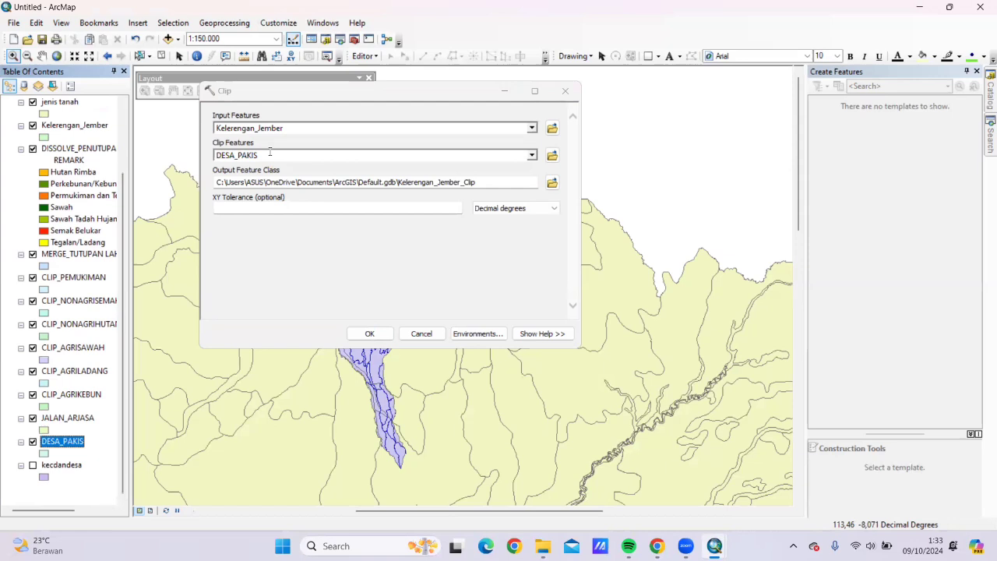
# - Save the clip output as CLIP_KELERENGAN in the DESA PAKIS folder and run the clip
pyautogui.click(552, 182)
pyautogui.write('CLIP_')
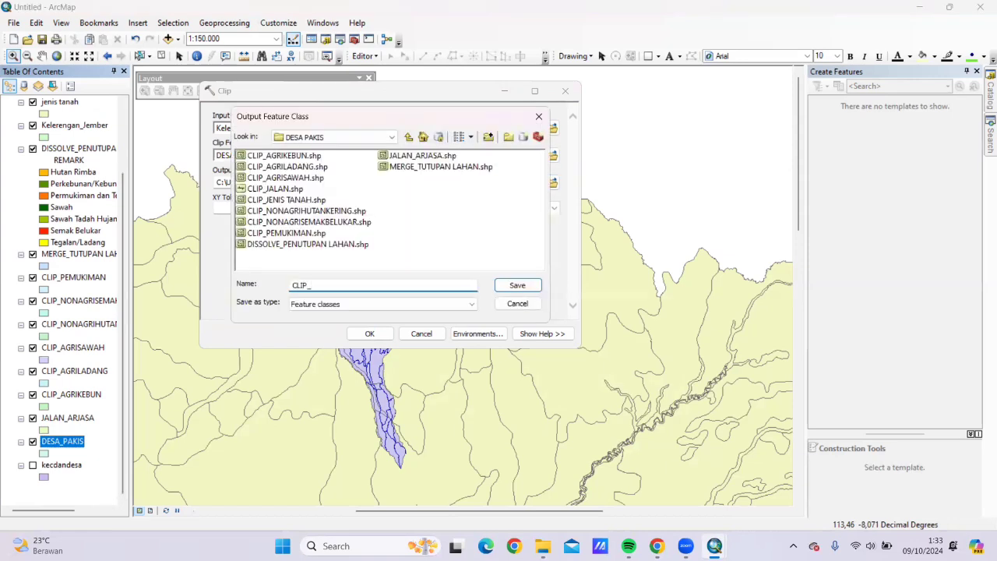
pyautogui.write('KELERENGAN')
pyautogui.click(526, 285)
pyautogui.click(370, 333)
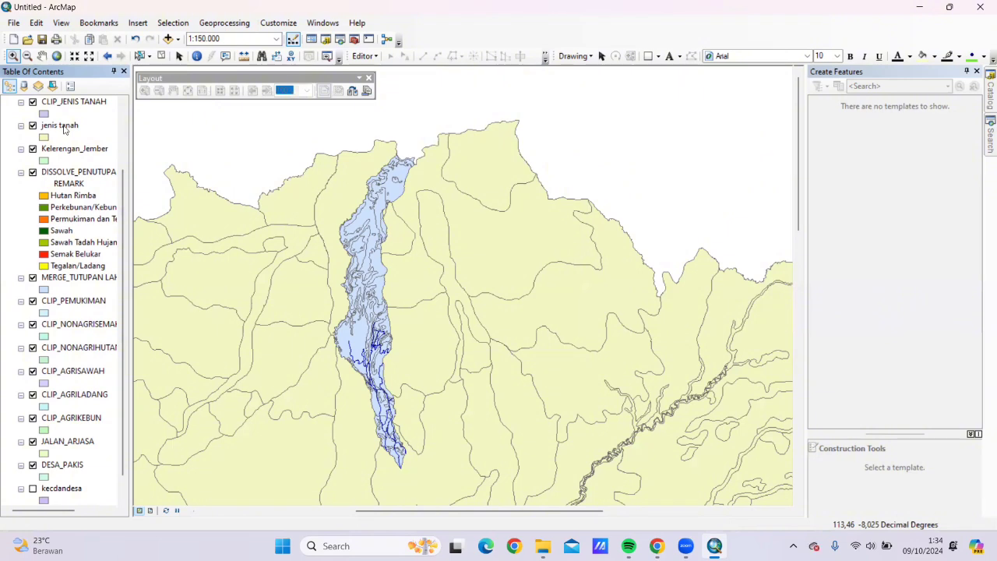
pyautogui.click(65, 130)
pyautogui.rightClick(65, 130)
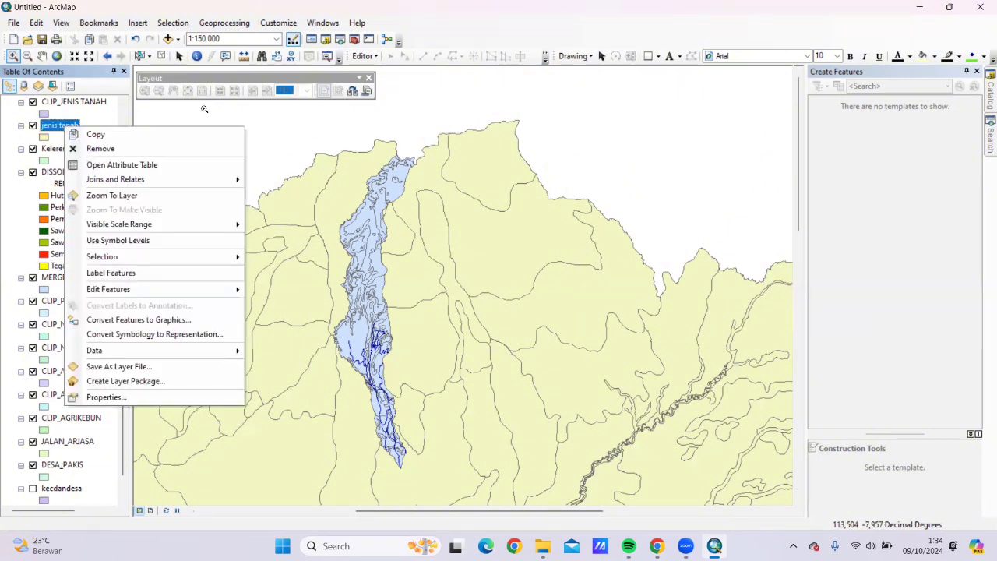
pyautogui.click(207, 105)
pyautogui.scroll(1, 206, 105)
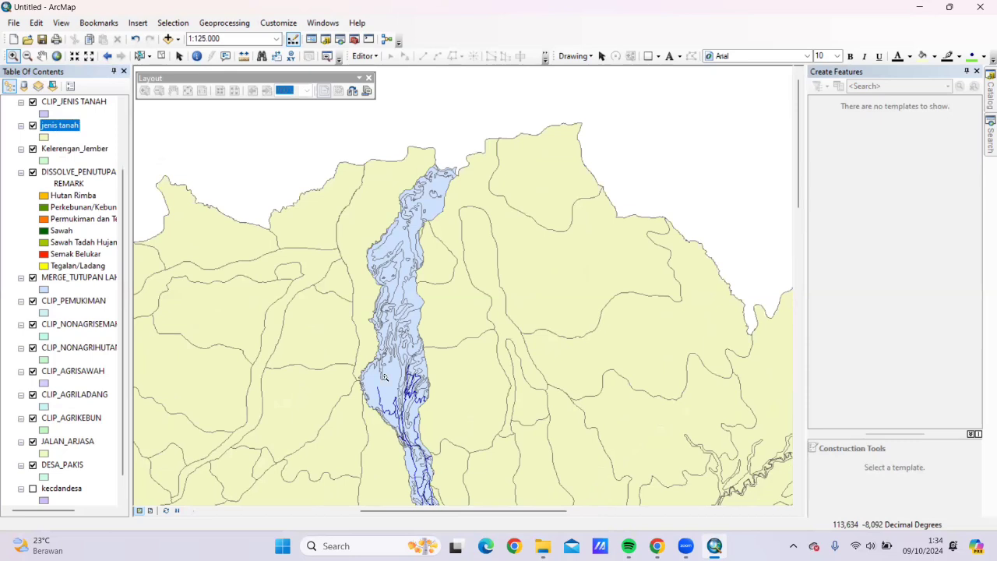
# - Set up a Dissolve of the jenis tanah layer with JNTH1 as the dissolve field
pyautogui.click(224, 23)
pyautogui.click(258, 107)
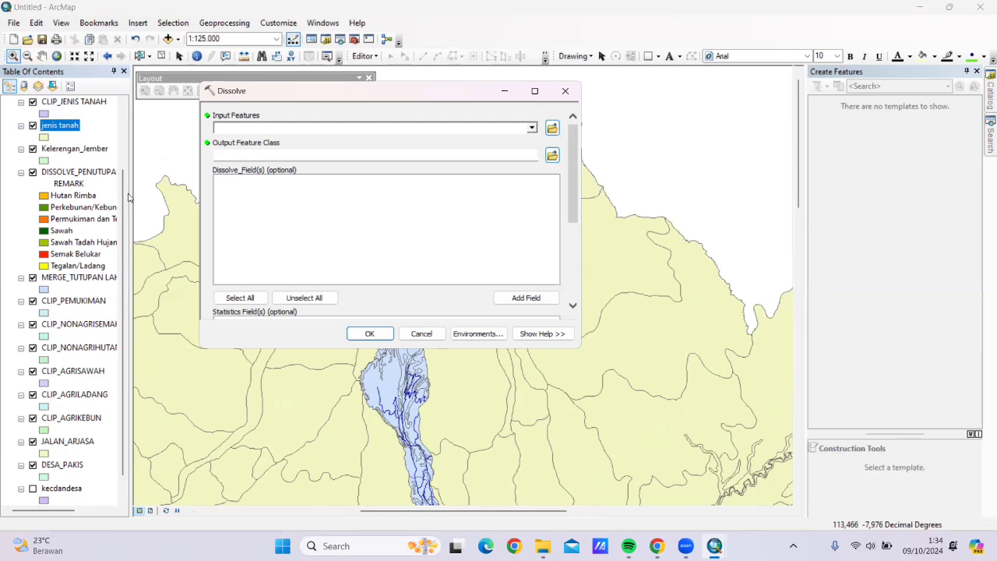
pyautogui.moveTo(123, 194); pyautogui.dragTo(127, 115)
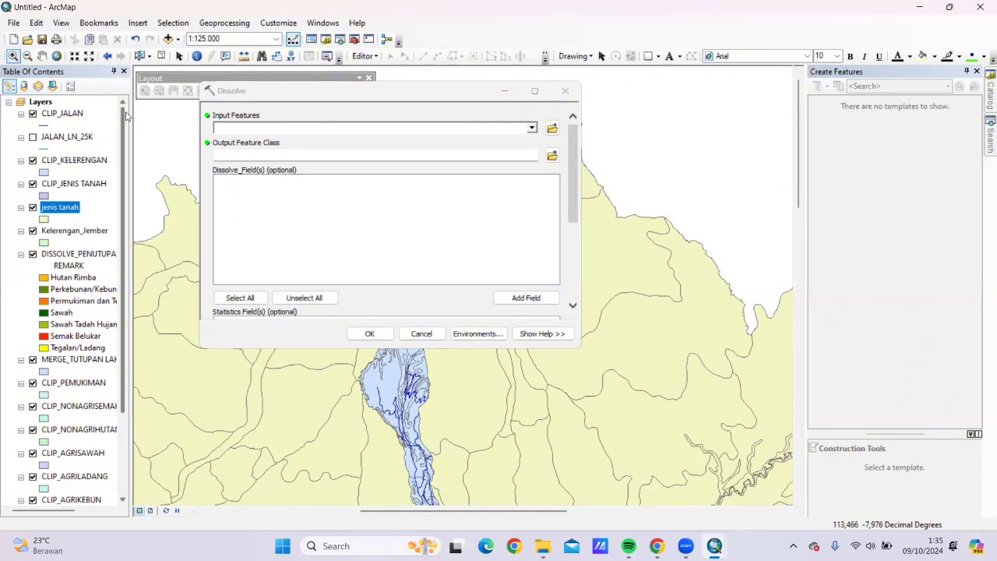
pyautogui.moveTo(67, 209); pyautogui.dragTo(234, 127)
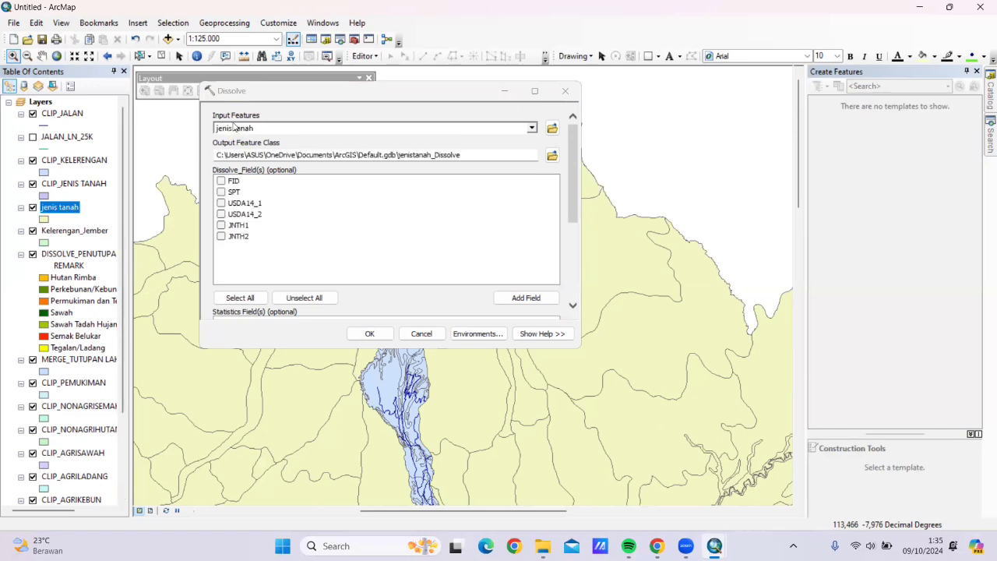
pyautogui.click(222, 225)
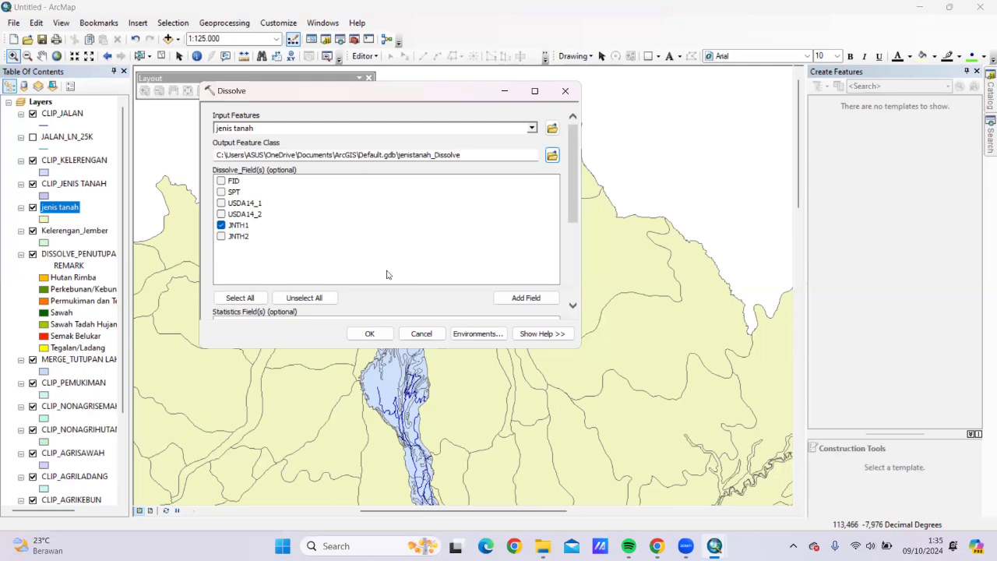
# - Save the dissolve output as DISSOLVE_JENIS TANAH in the DESA PAKIS folder and run the dissolve
pyautogui.click(552, 156)
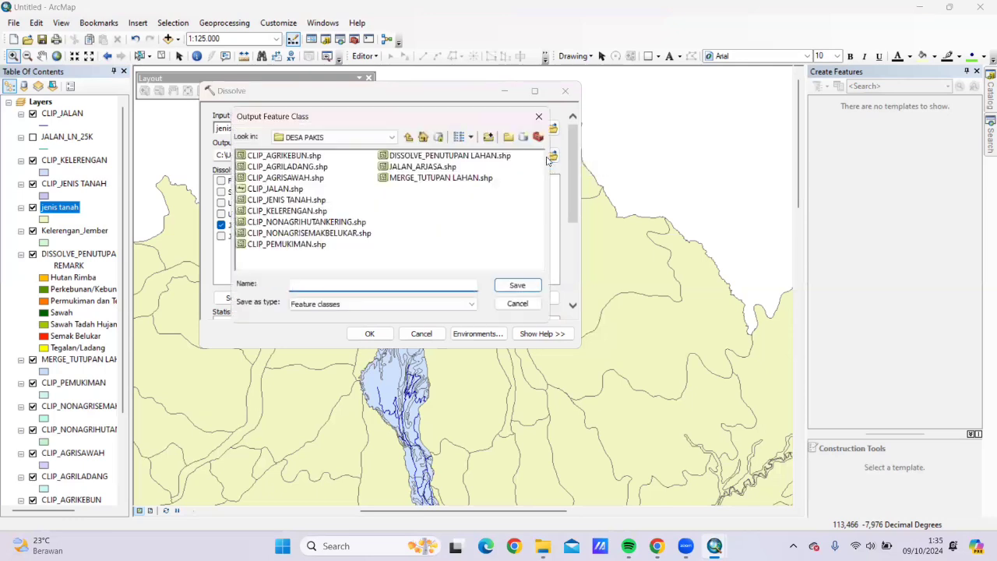
pyautogui.write('DIS')
pyautogui.write('SOLVE')
pyautogui.write('_JENIS TAN')
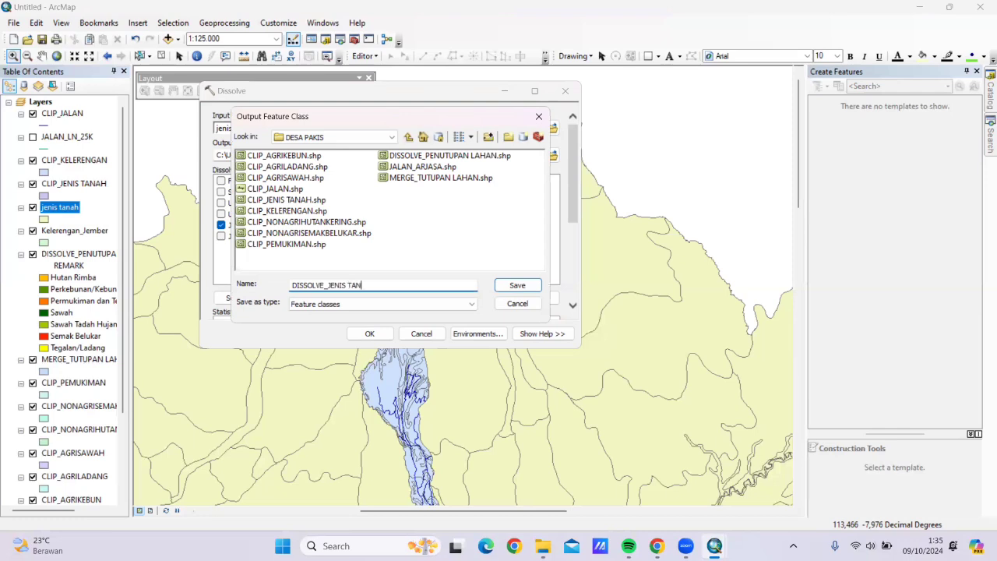
pyautogui.click(519, 285)
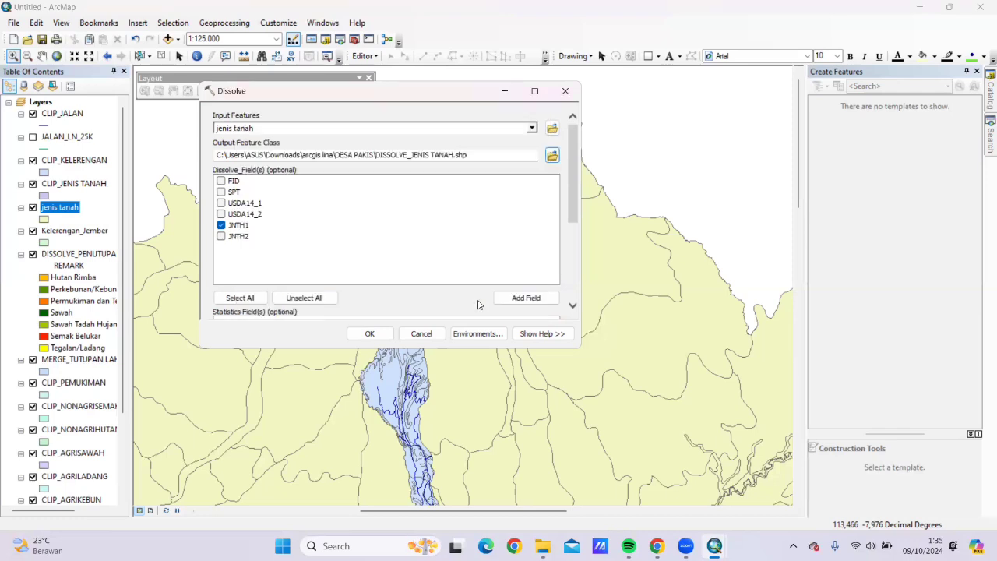
pyautogui.click(382, 334)
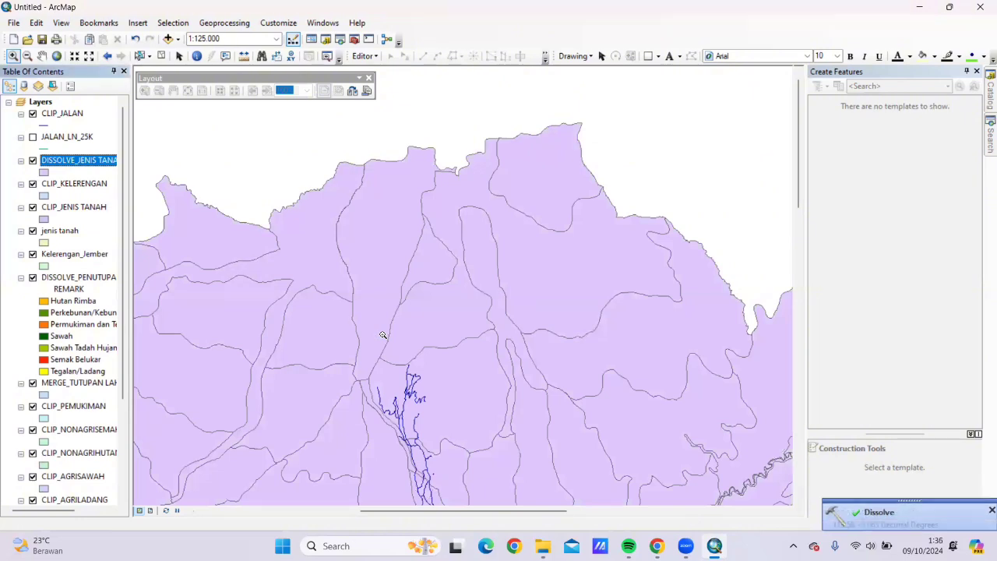
# - Set up a Dissolve of the Kelerengan_Jember layer with Relief and Lereng as dissolve fields
pyautogui.click(225, 22)
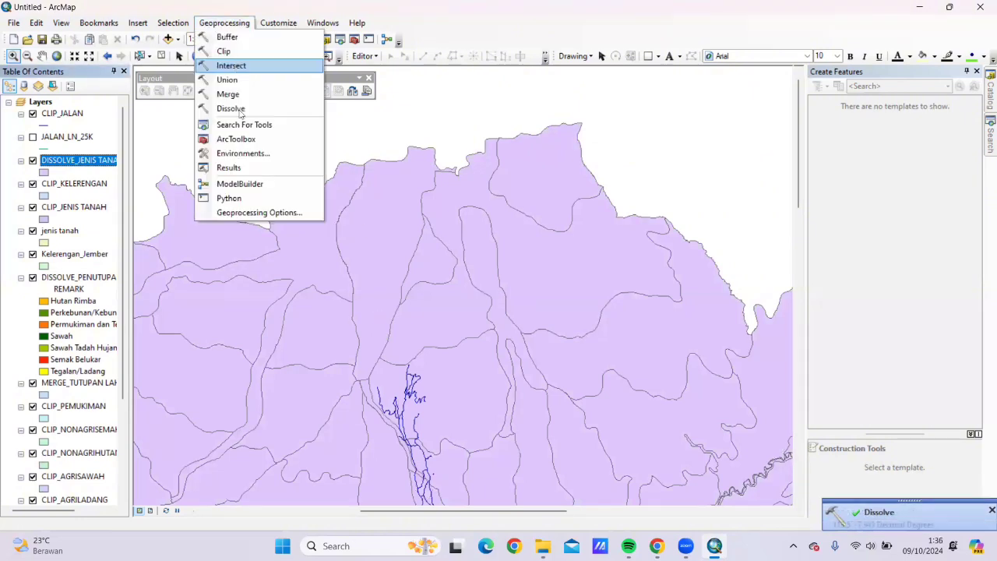
pyautogui.click(234, 109)
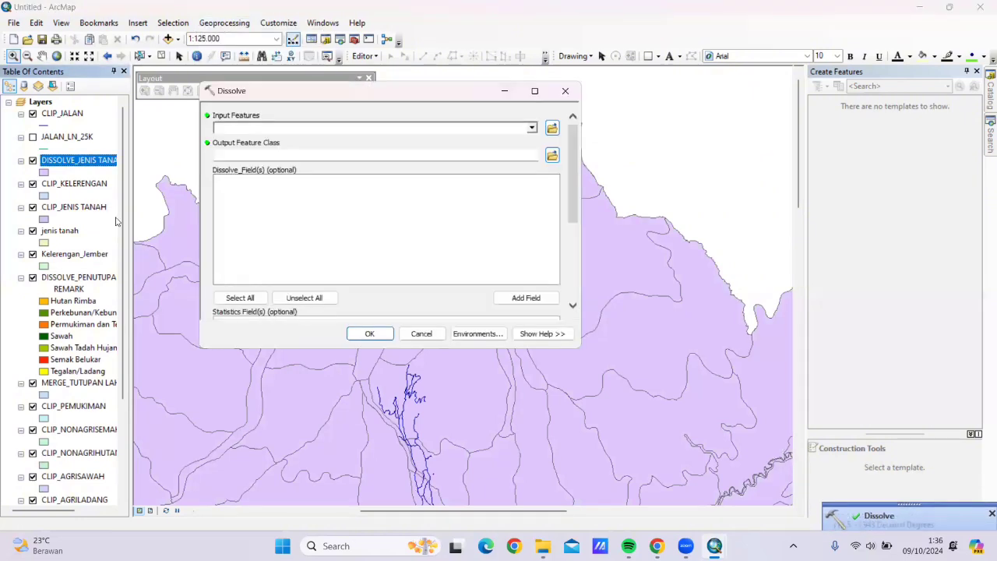
pyautogui.click(78, 254)
pyautogui.moveTo(82, 257); pyautogui.dragTo(234, 128)
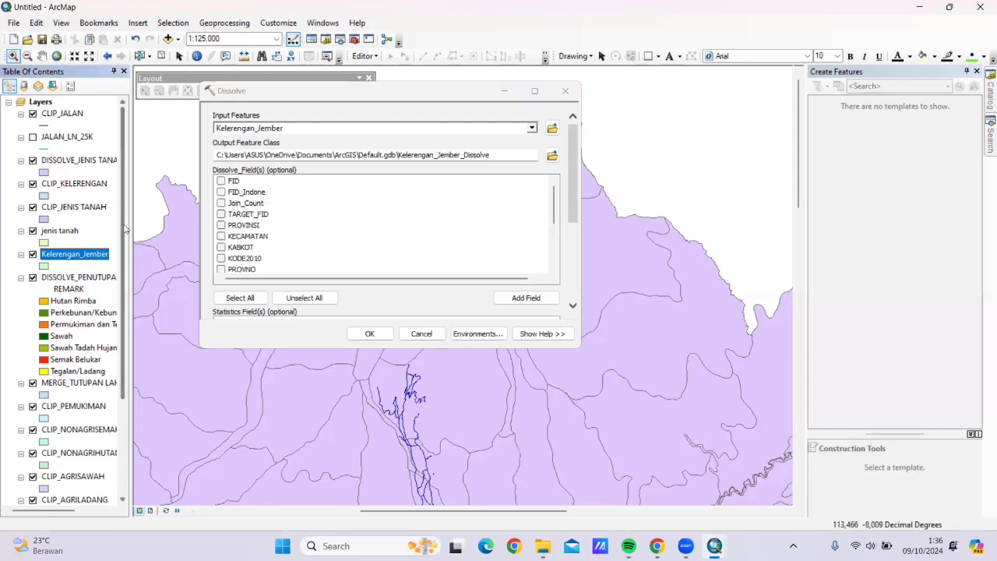
pyautogui.moveTo(554, 215); pyautogui.dragTo(553, 271)
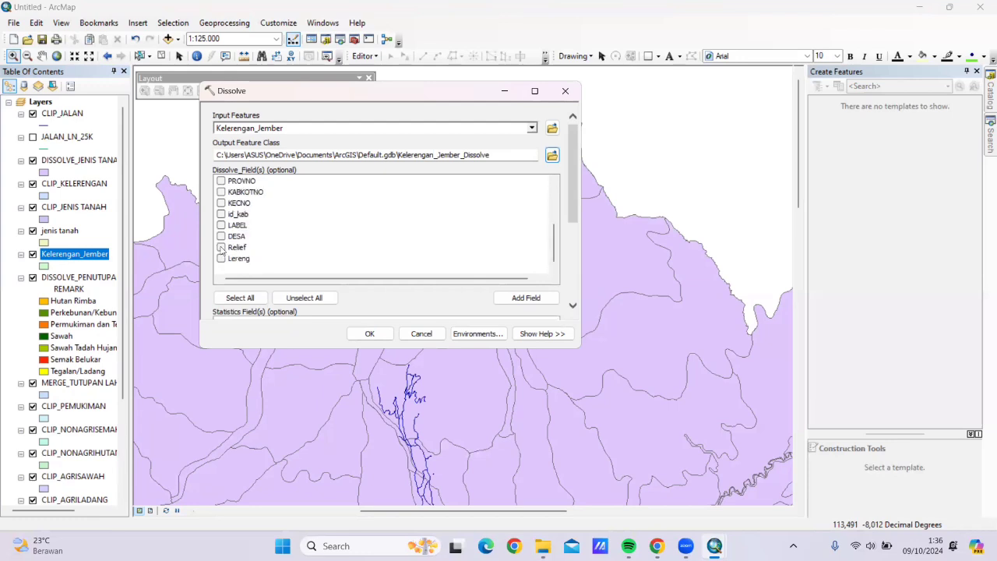
pyautogui.click(221, 246)
pyautogui.click(221, 258)
# - Save the dissolve output as DISSOLVE_KELERENGAN in the DESA PAKIS folder and run the dissolve
pyautogui.click(553, 153)
pyautogui.write('DISSOL')
pyautogui.write('VE')
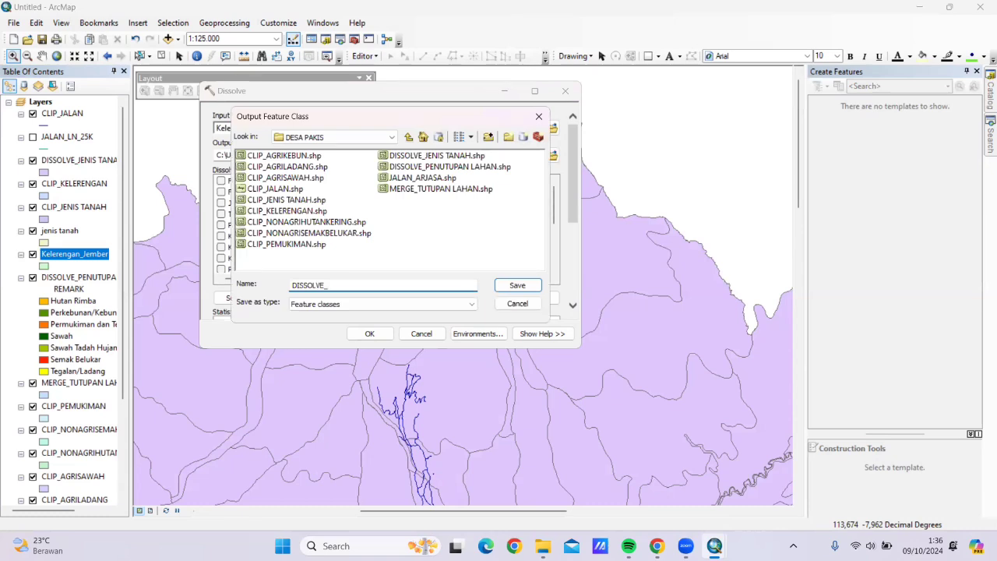
pyautogui.write('_KELERENGAN')
pyautogui.click(535, 287)
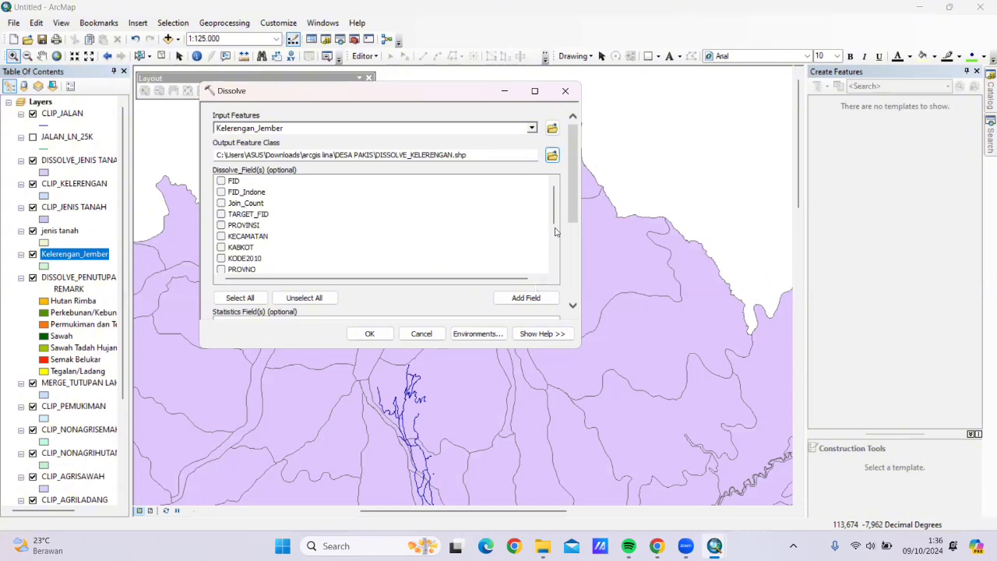
pyautogui.moveTo(556, 217); pyautogui.dragTo(555, 262)
pyautogui.click(379, 336)
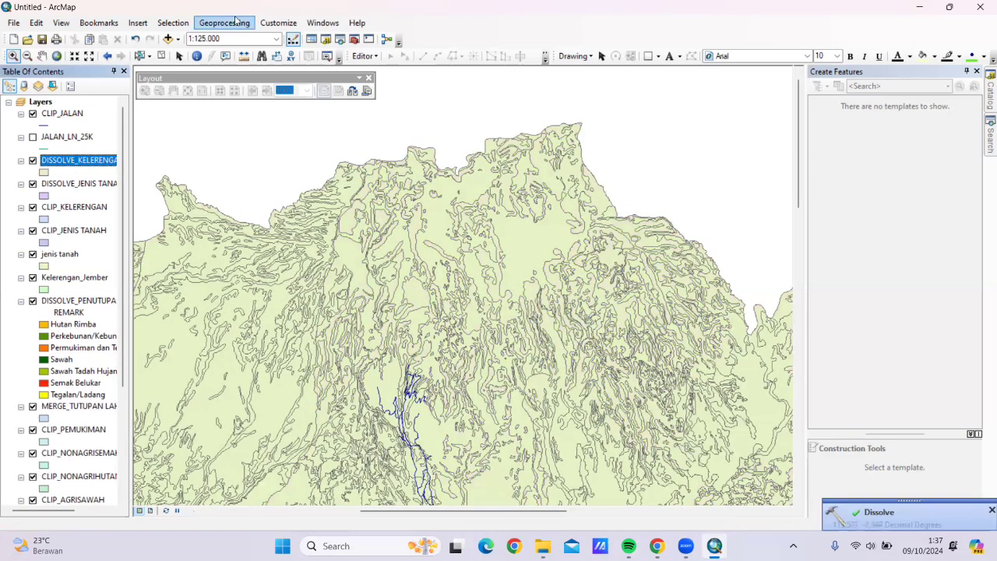
# - Set up an Intersect with DISSOLVE_PENUTUPAN LAHAN, DISSOLVE_KELERENGAN and DISSOLVE_JENIS TANAH as input features
pyautogui.click(236, 21)
pyautogui.click(238, 77)
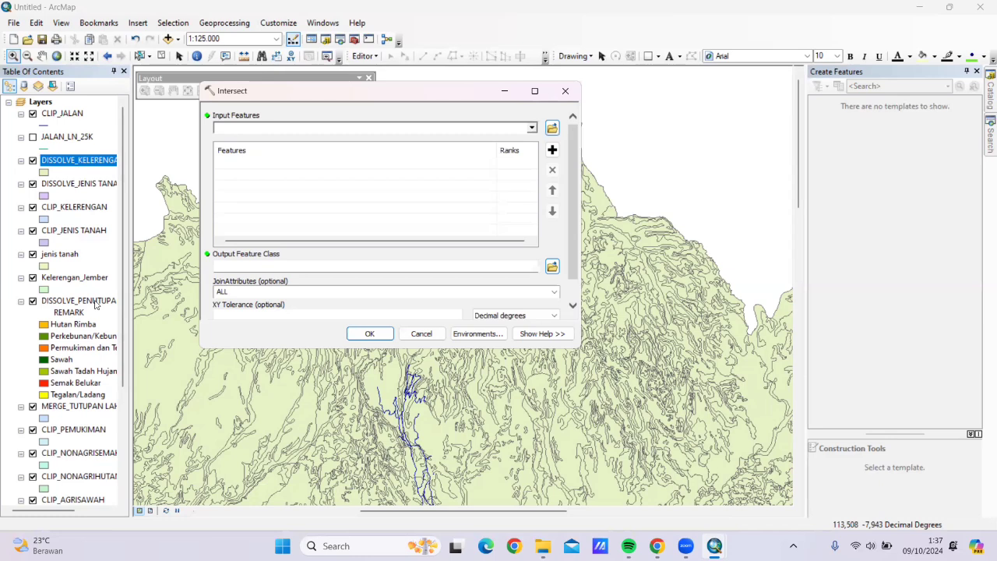
pyautogui.moveTo(95, 304); pyautogui.dragTo(255, 123)
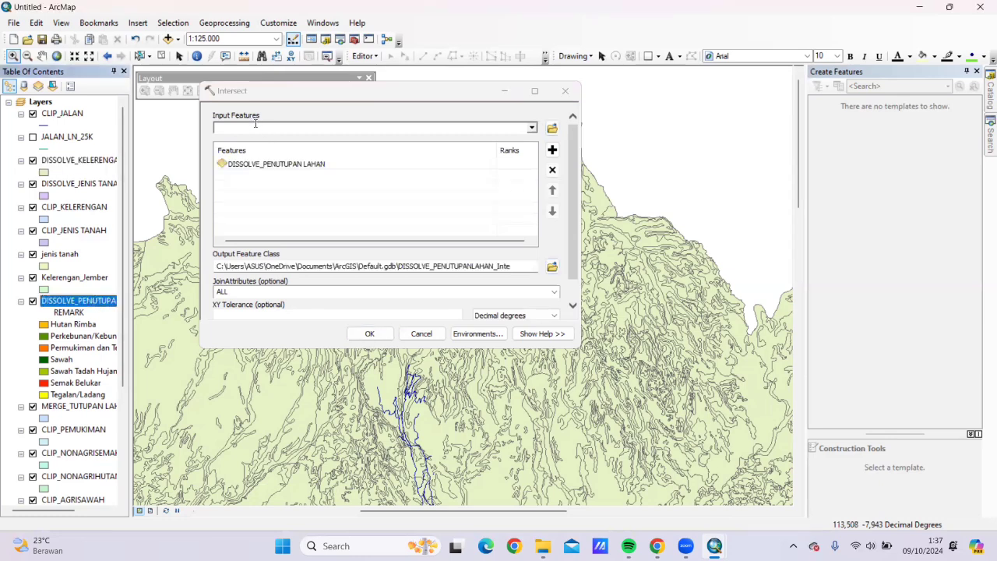
pyautogui.doubleClick(101, 159)
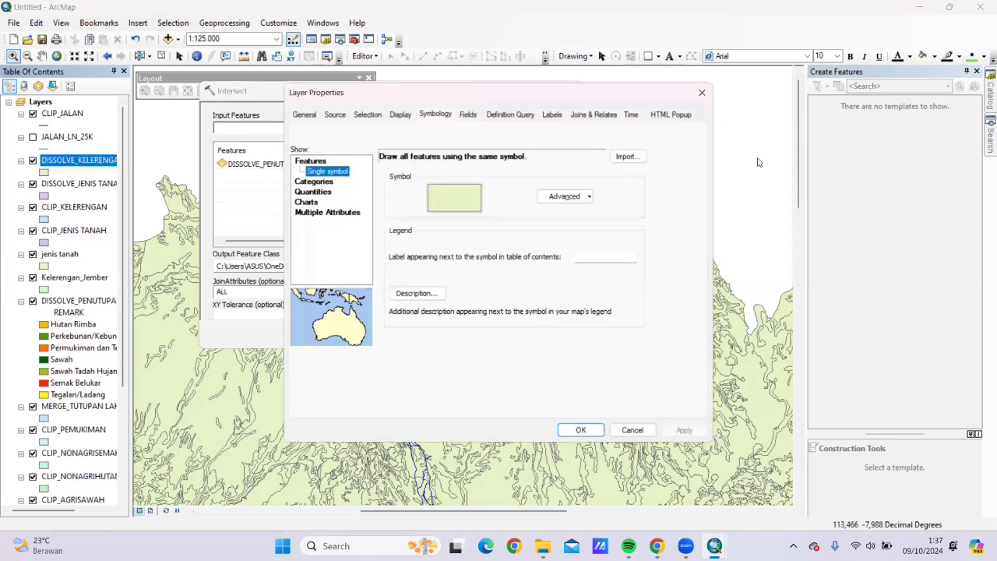
pyautogui.click(702, 92)
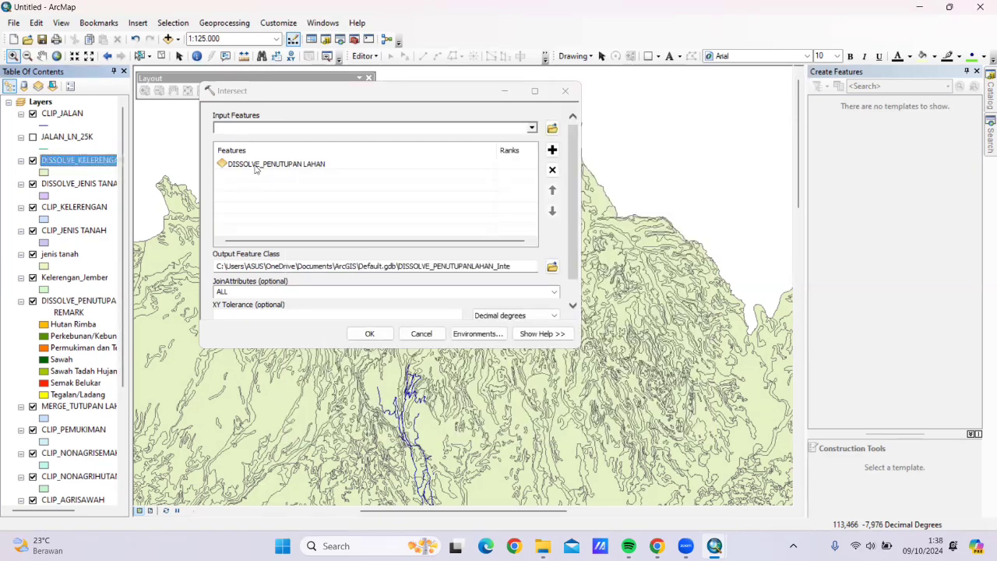
pyautogui.moveTo(77, 159); pyautogui.dragTo(255, 167)
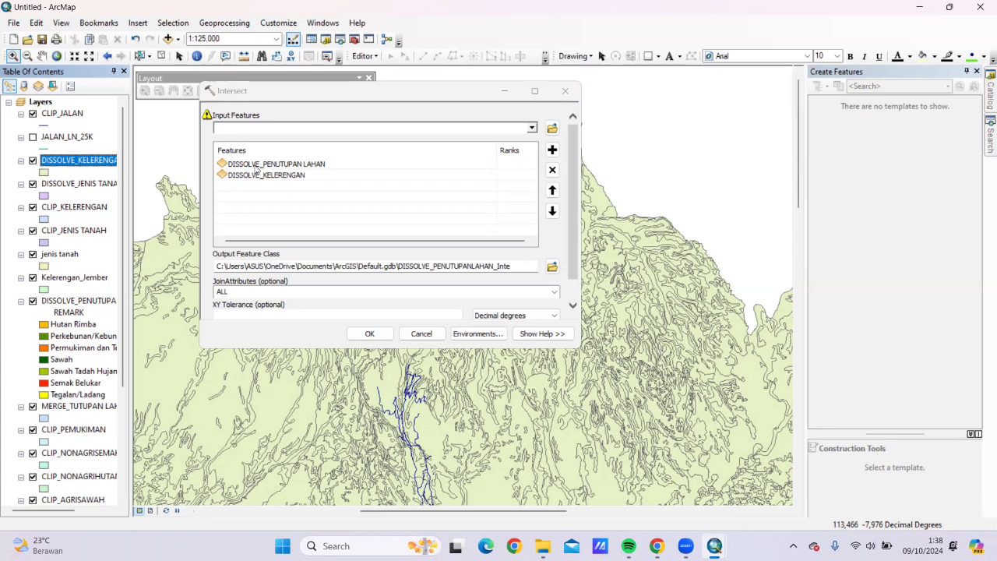
pyautogui.moveTo(78, 183); pyautogui.dragTo(234, 181)
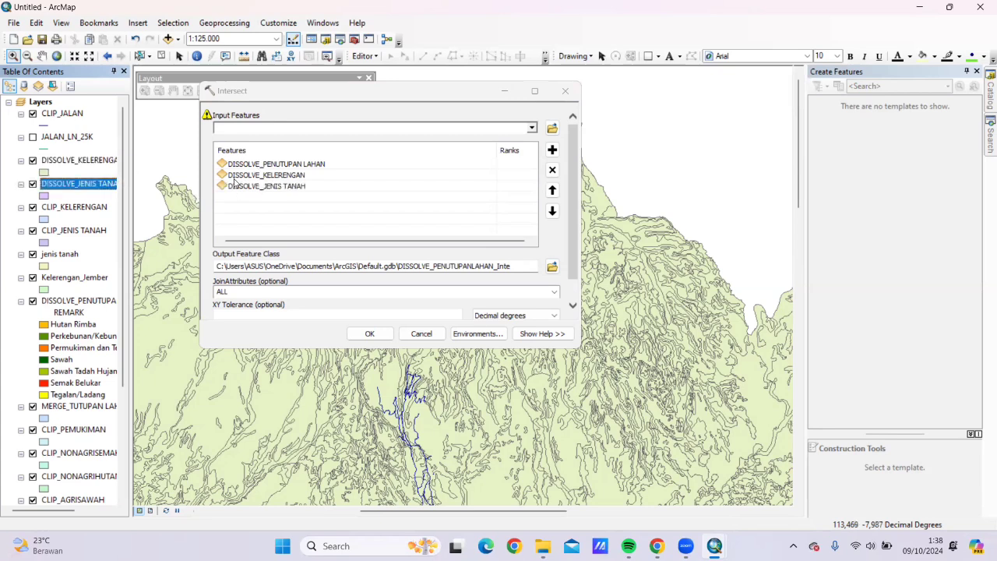
# - Add DESA_PAKIS to the Intersect inputs and run the tool with the output saved as SPL
pyautogui.scroll(-4, 70, 445)
pyautogui.doubleClick(69, 441)
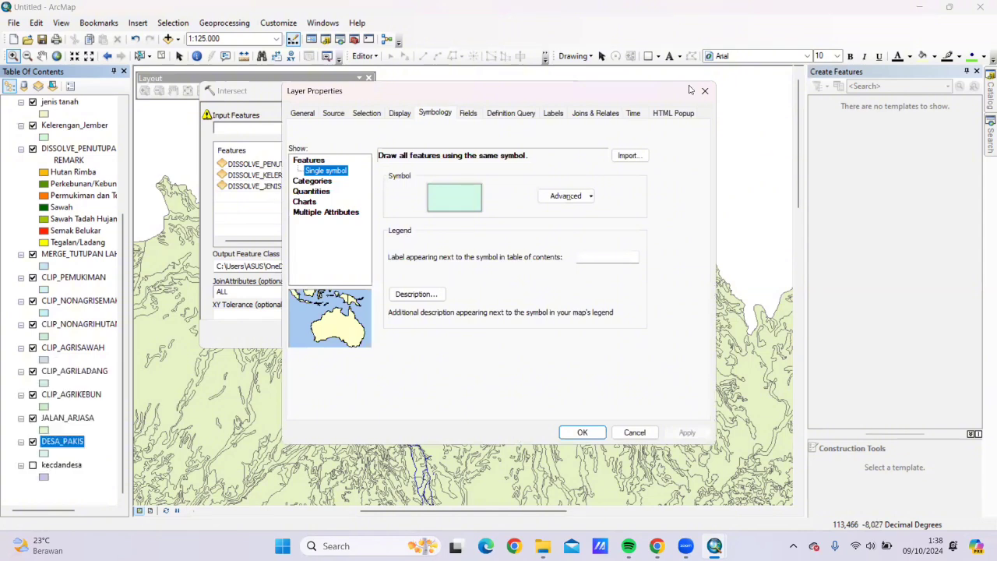
pyautogui.click(708, 90)
pyautogui.moveTo(62, 441); pyautogui.dragTo(232, 189)
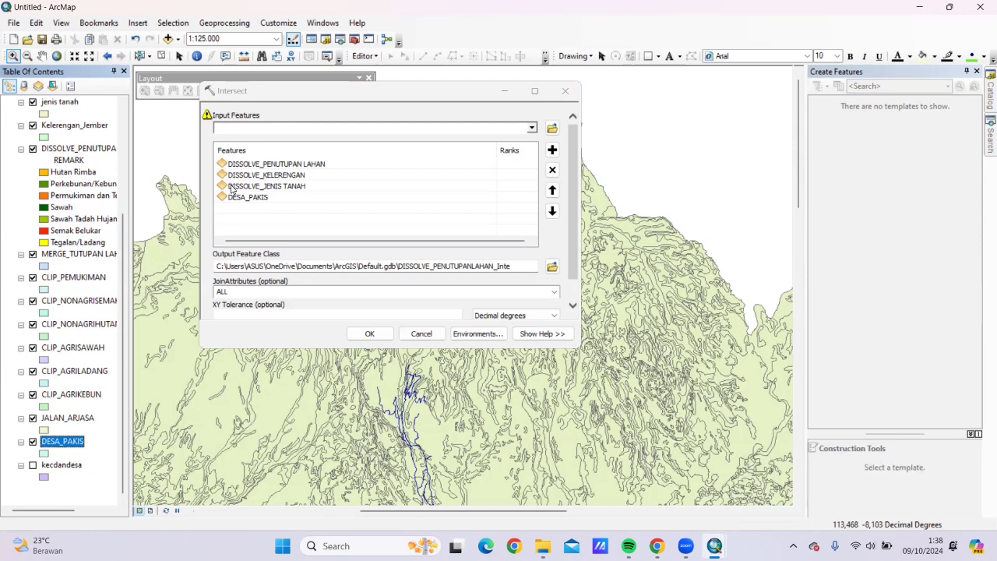
pyautogui.click(551, 267)
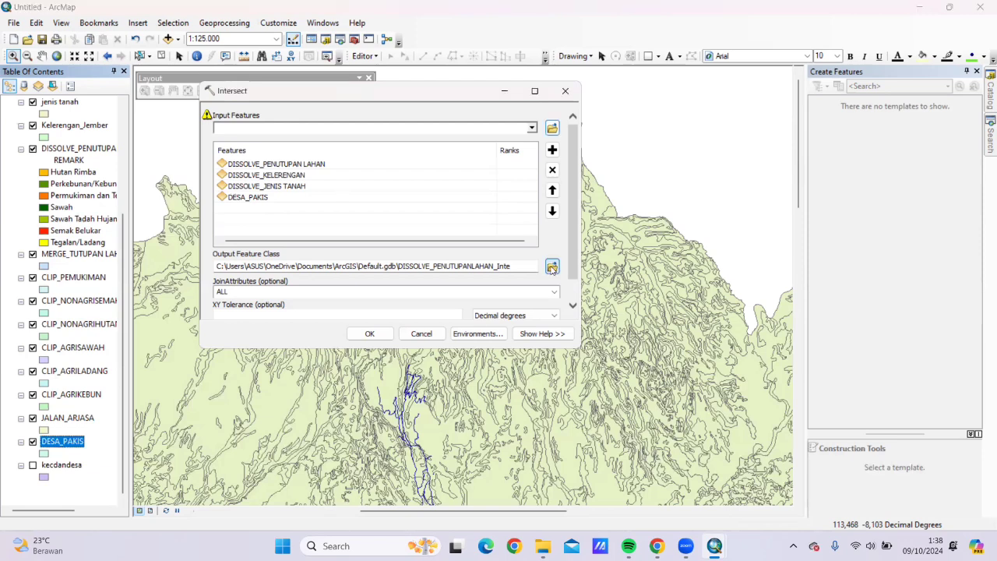
pyautogui.click(370, 334)
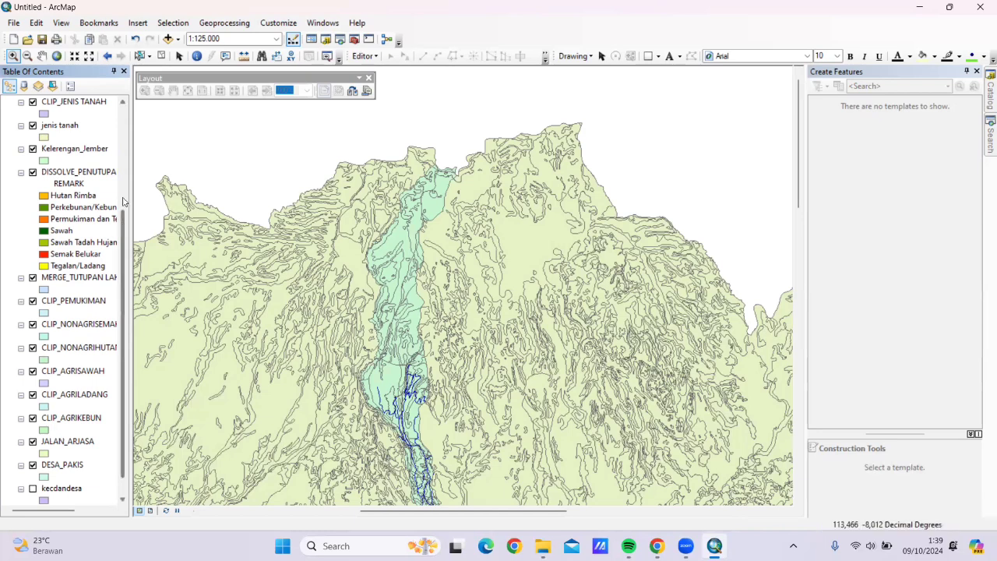
pyautogui.scroll(2, 31, 197)
pyautogui.click(32, 196)
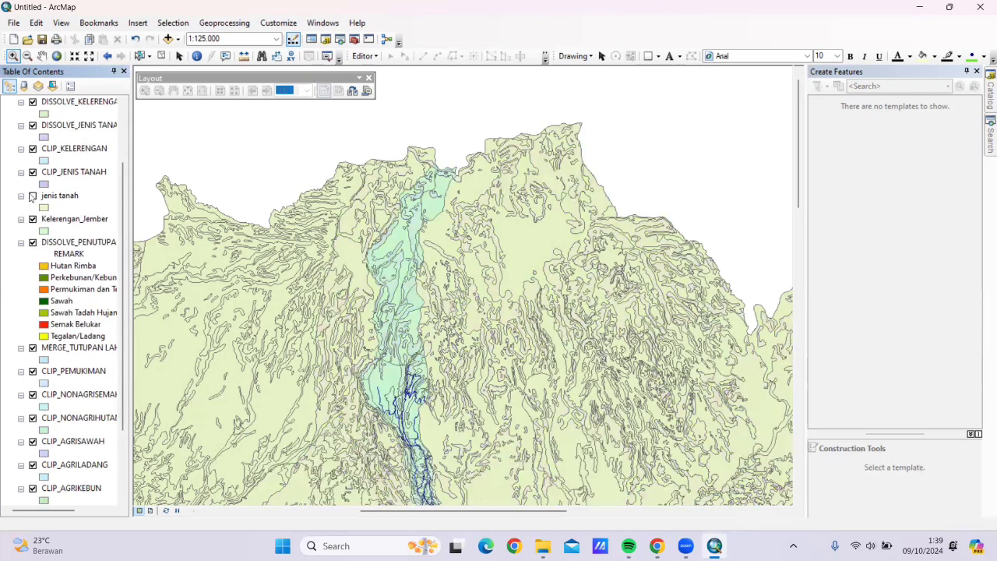
pyautogui.click(32, 220)
pyautogui.click(32, 196)
pyautogui.click(32, 220)
pyautogui.click(33, 220)
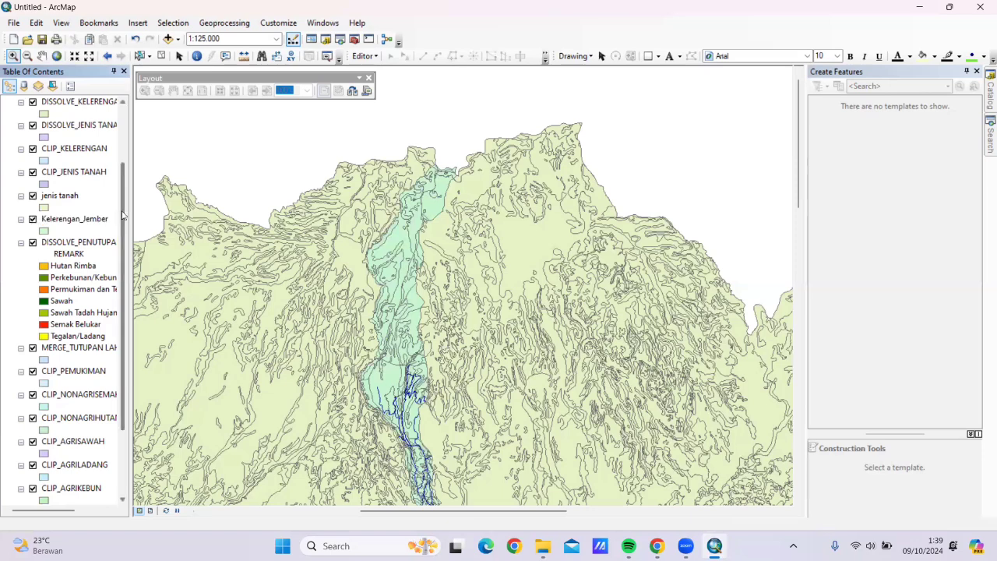
# - Switch the SPL layer's symbology to unique values from many fields, using the green-yellow-red color ramp
pyautogui.moveTo(123, 215); pyautogui.dragTo(127, 156)
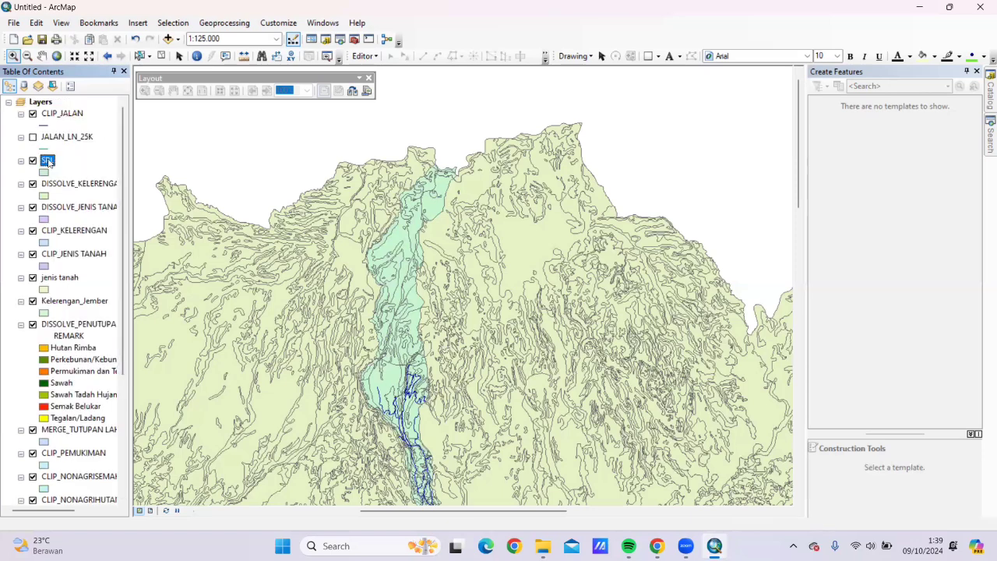
pyautogui.rightClick(48, 162)
pyautogui.click(104, 430)
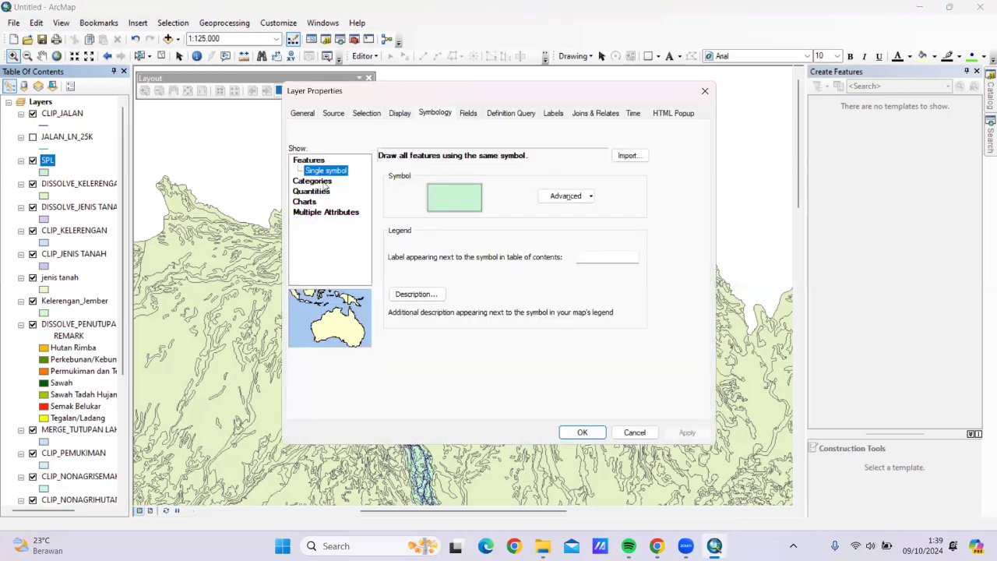
pyautogui.click(324, 182)
pyautogui.click(328, 191)
pyautogui.click(555, 183)
pyautogui.click(557, 203)
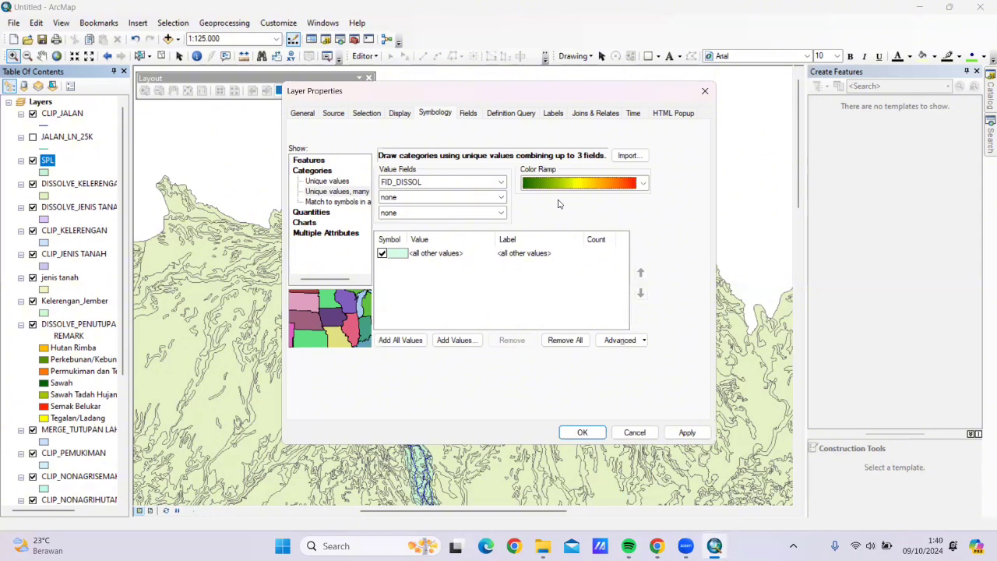
# - Set the SPL symbology's value fields to REMARK, JNTH1 and Lereng
pyautogui.click(500, 183)
pyautogui.click(491, 203)
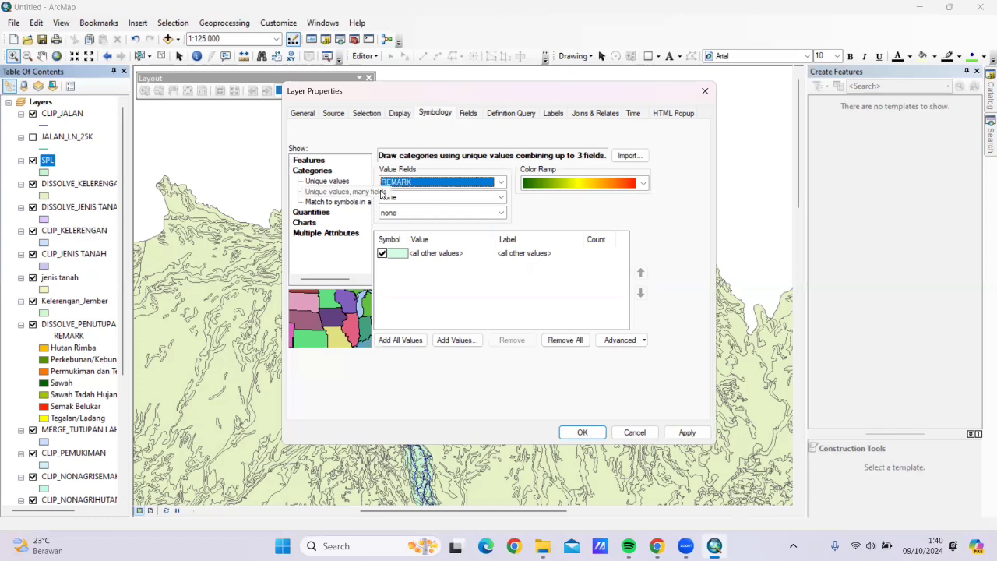
pyautogui.click(451, 197)
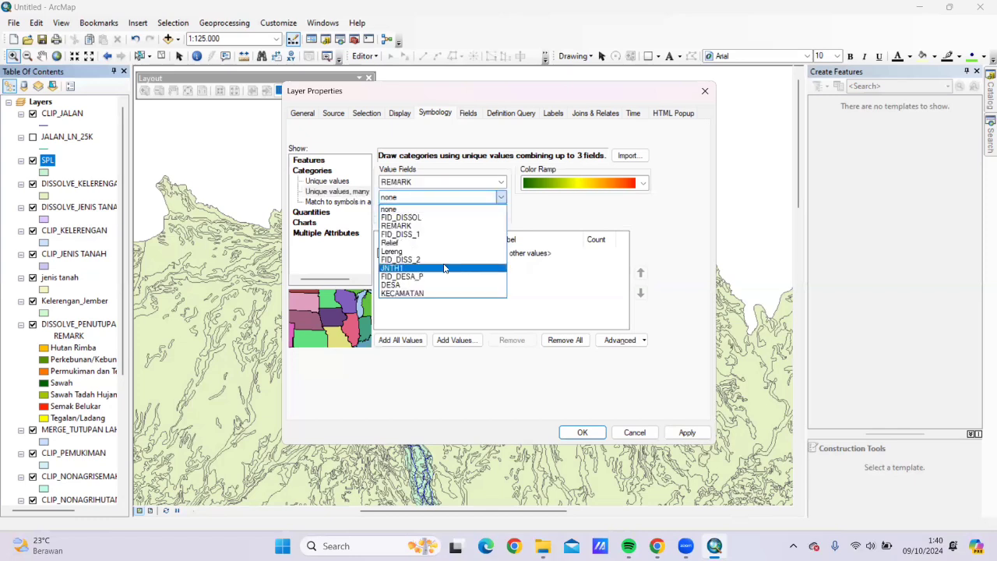
pyautogui.click(444, 268)
pyautogui.click(440, 213)
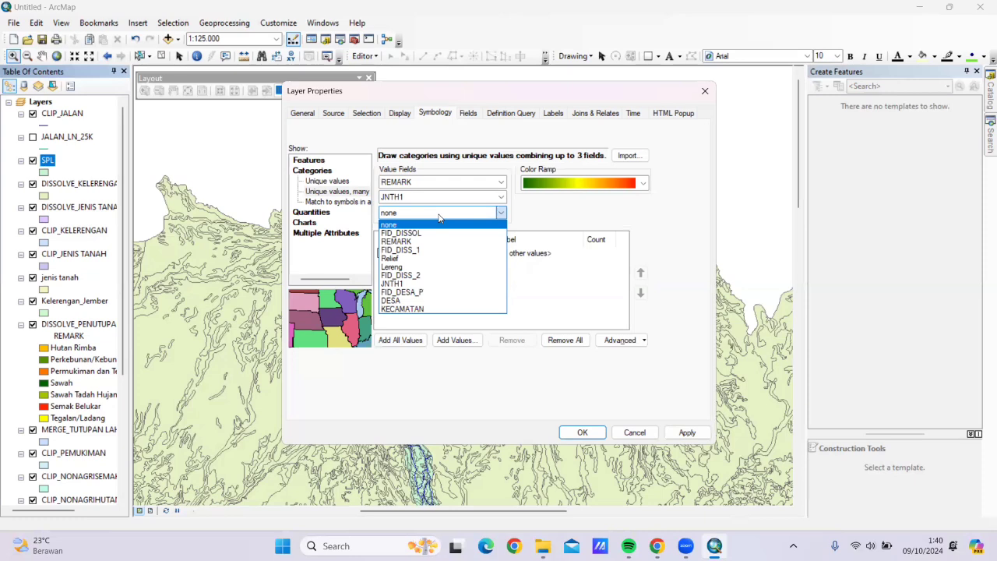
pyautogui.click(436, 267)
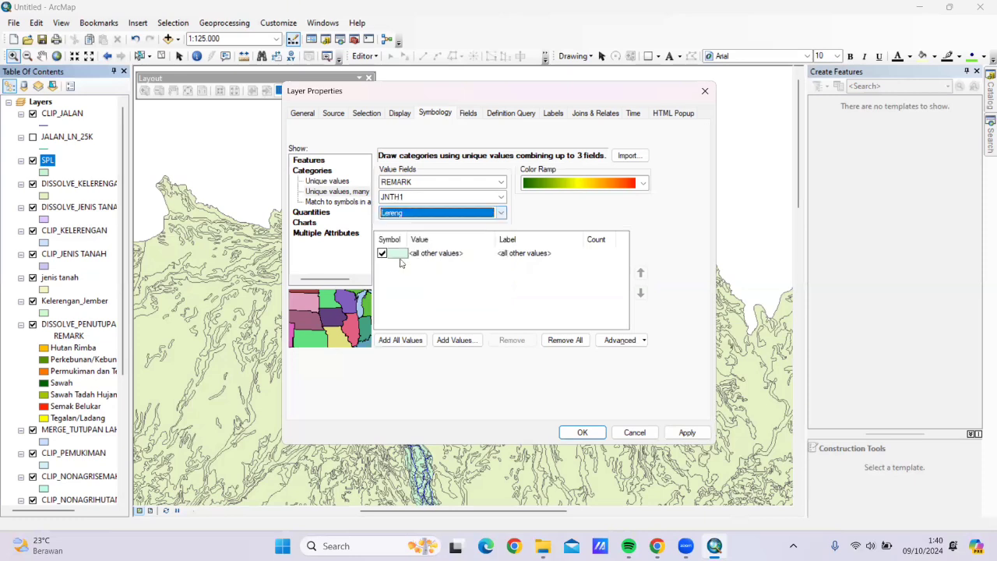
# - Exclude all other values, add every REMARK, JNTH1 and Lereng combination as a class, and apply the SPL symbology
pyautogui.click(382, 253)
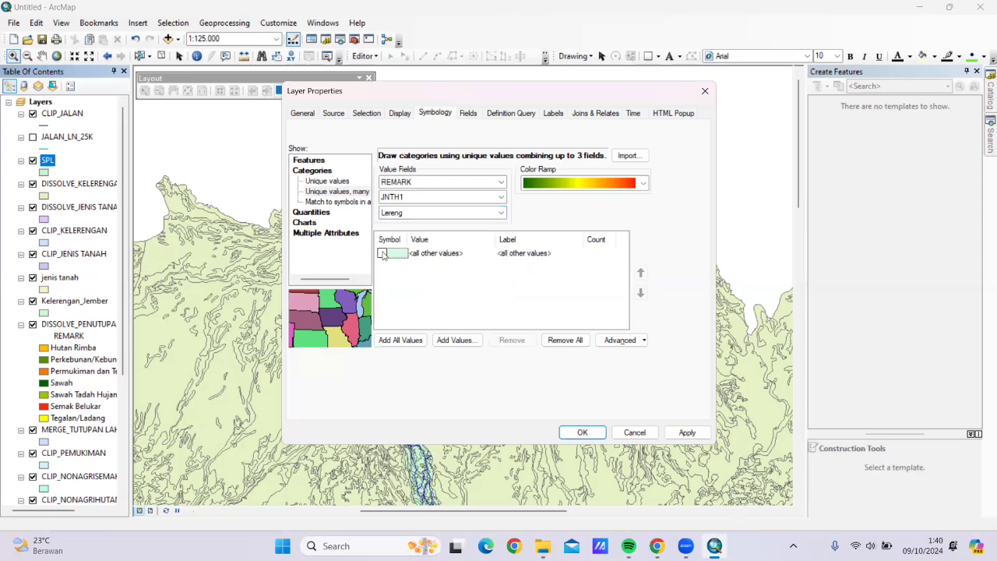
pyautogui.click(401, 340)
pyautogui.scroll(-1, 623, 259)
pyautogui.moveTo(623, 259); pyautogui.dragTo(630, 317)
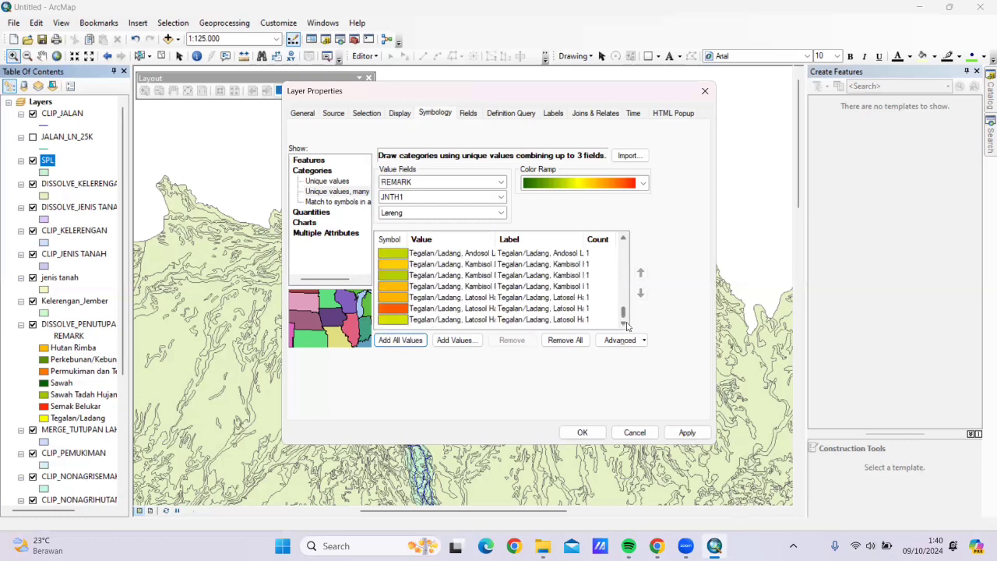
pyautogui.click(586, 435)
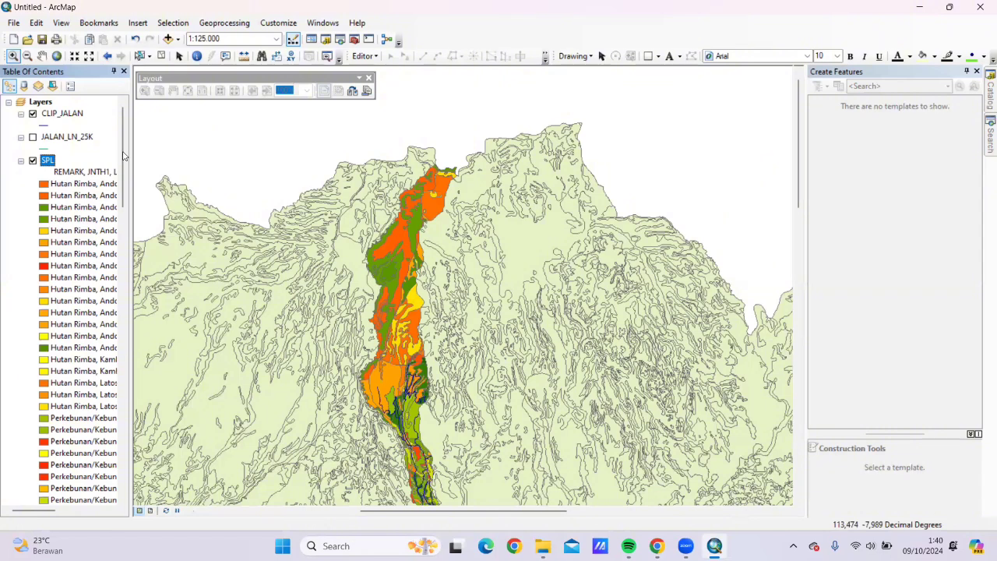
# - Hide the DISSOLVE_KELERENGAN, DISSOLVE_JENIS TANAH, CLIP_KELERENGAN, CLIP_JENIS TANAH, jenis tanah and Kelerengan_Jember layers
pyautogui.scroll(-15, 36, 306)
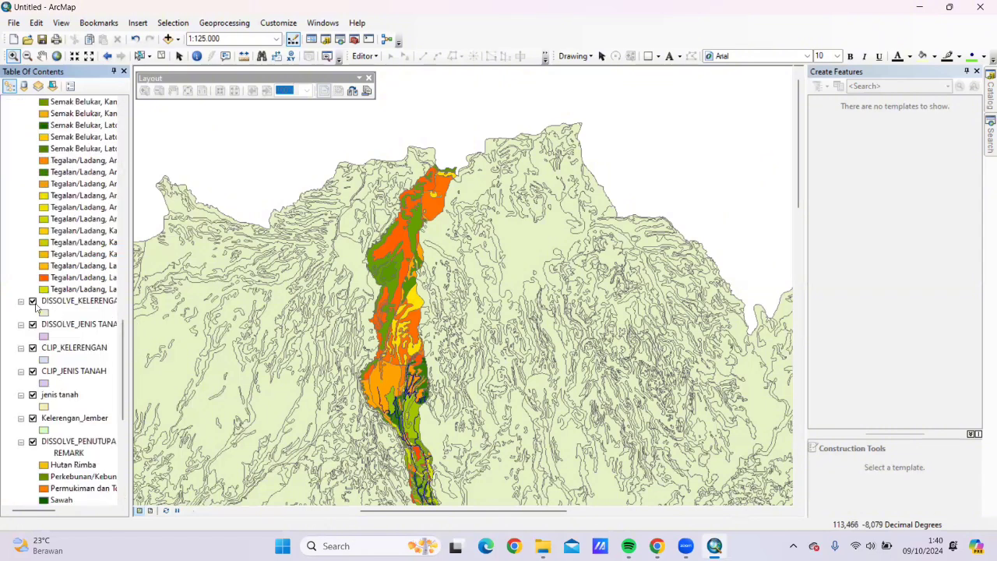
pyautogui.click(33, 301)
pyautogui.click(33, 324)
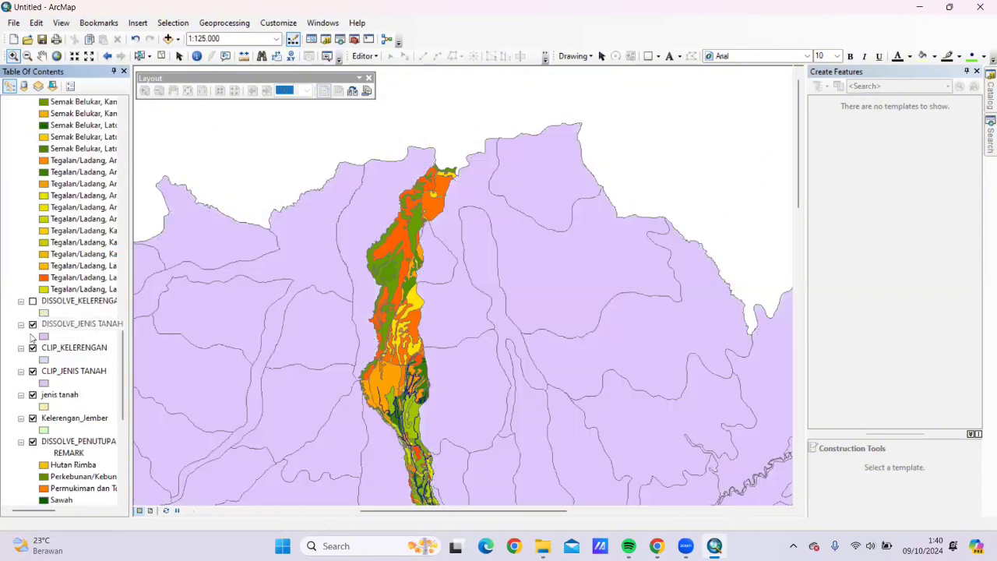
pyautogui.click(33, 355)
pyautogui.click(33, 349)
pyautogui.click(33, 370)
pyautogui.click(33, 394)
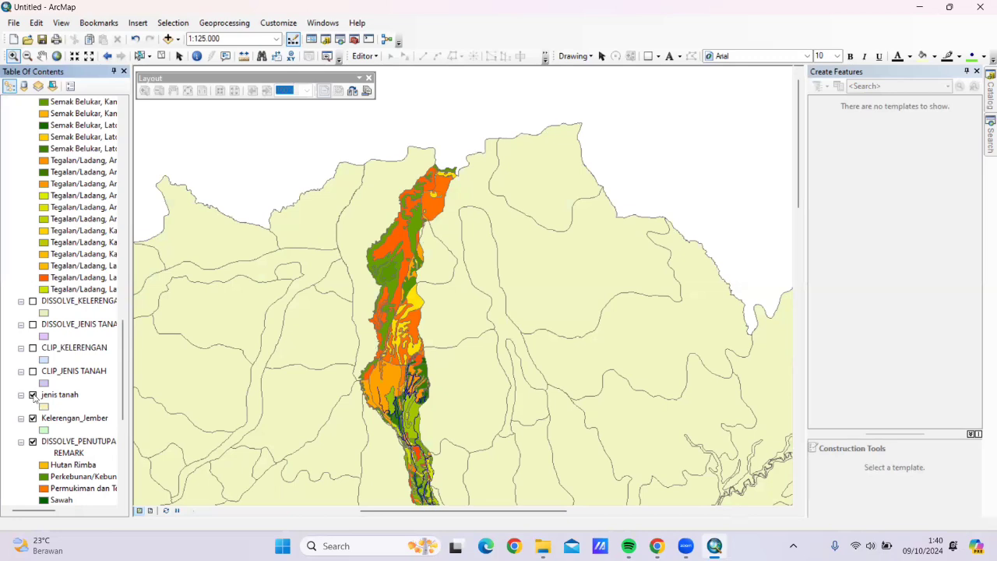
pyautogui.click(33, 419)
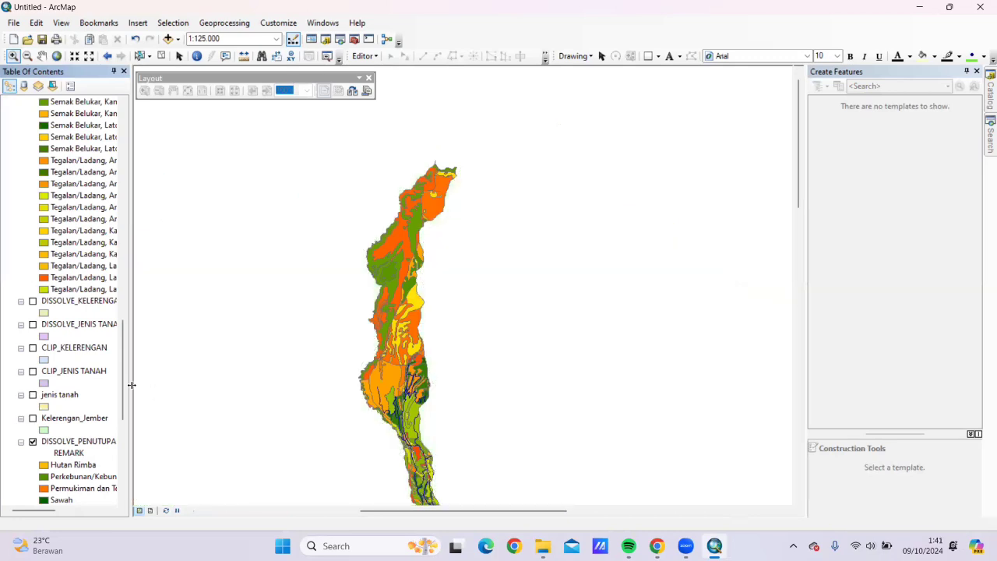
# - Bring the whole village into view on the map and open the SPL layer's attribute table
pyautogui.scroll(3, 130, 333)
pyautogui.scroll(4, 129, 333)
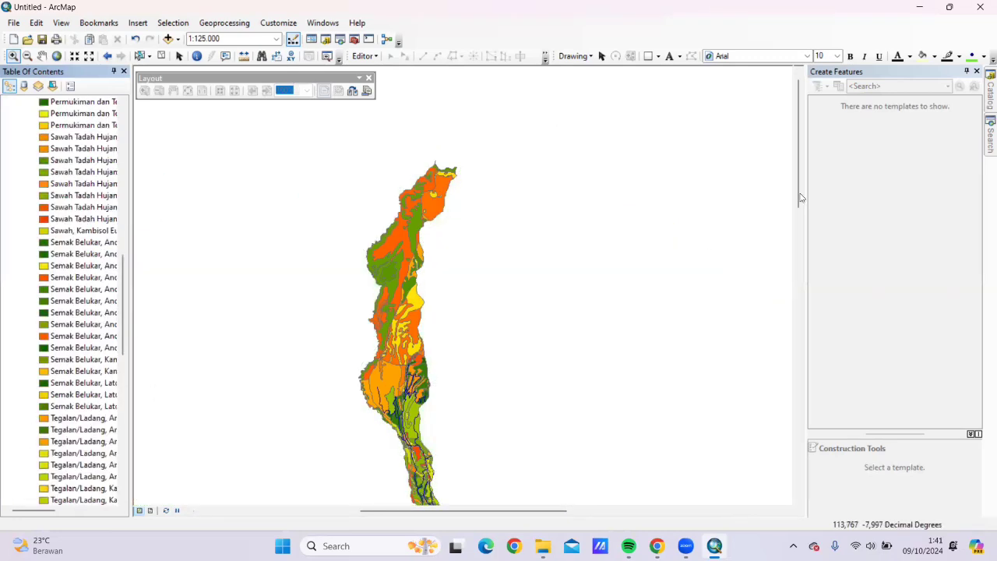
pyautogui.moveTo(802, 187); pyautogui.dragTo(802, 208)
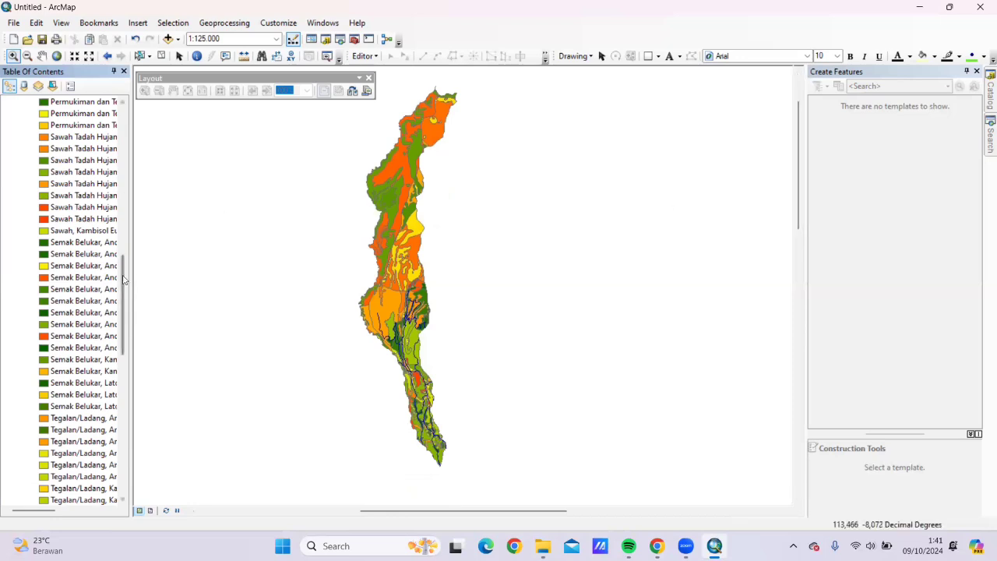
pyautogui.moveTo(124, 280); pyautogui.dragTo(129, 92)
pyautogui.rightClick(48, 160)
pyautogui.click(86, 196)
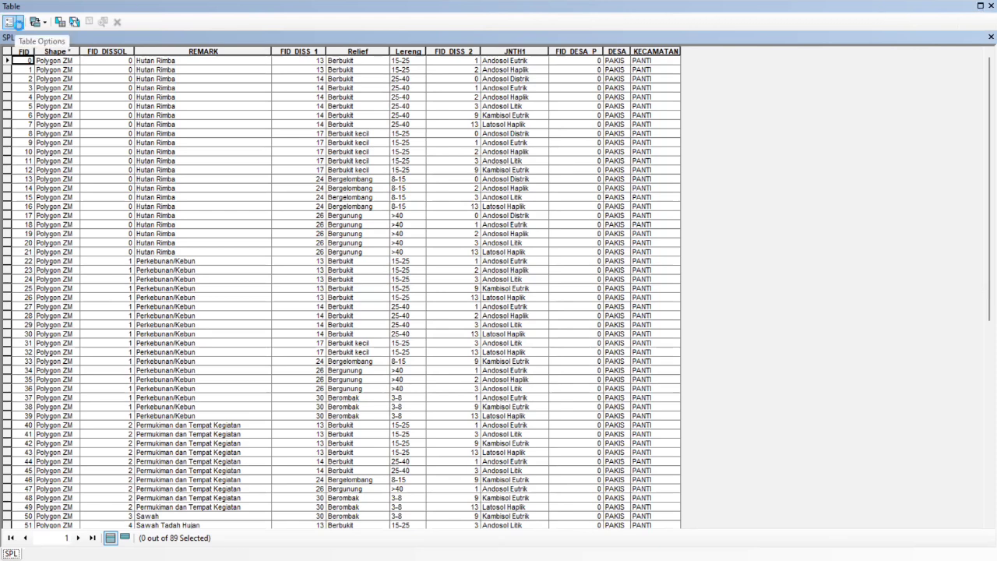
# - Add a field named LUAS of type Double to the SPL attribute table
pyautogui.click(19, 23)
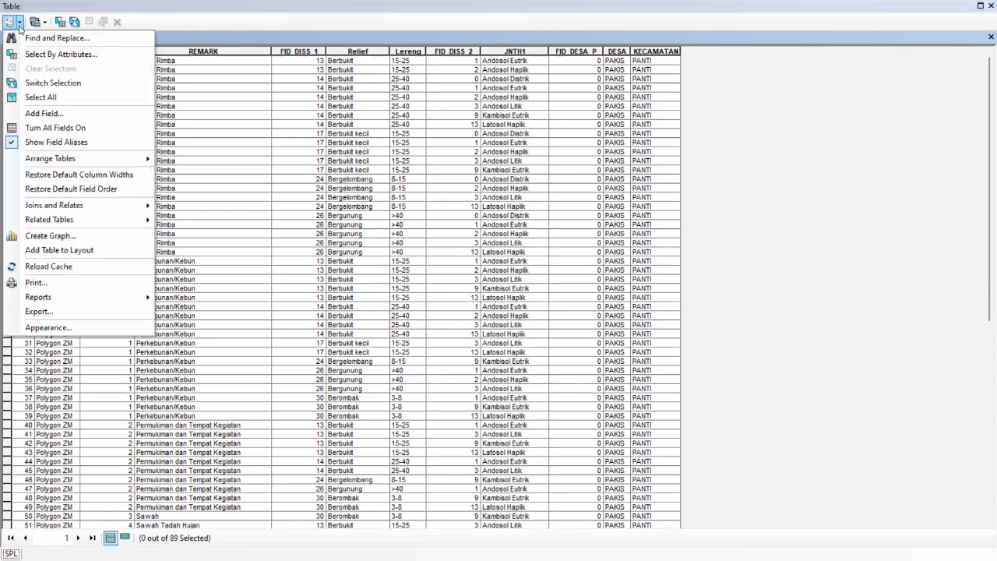
pyautogui.click(39, 114)
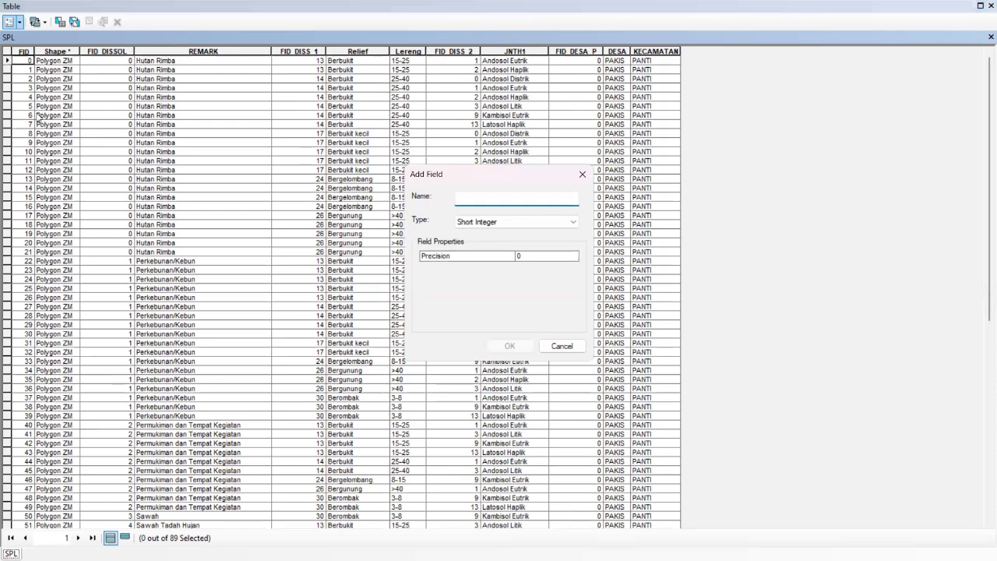
pyautogui.write('LUAS')
pyautogui.click(506, 223)
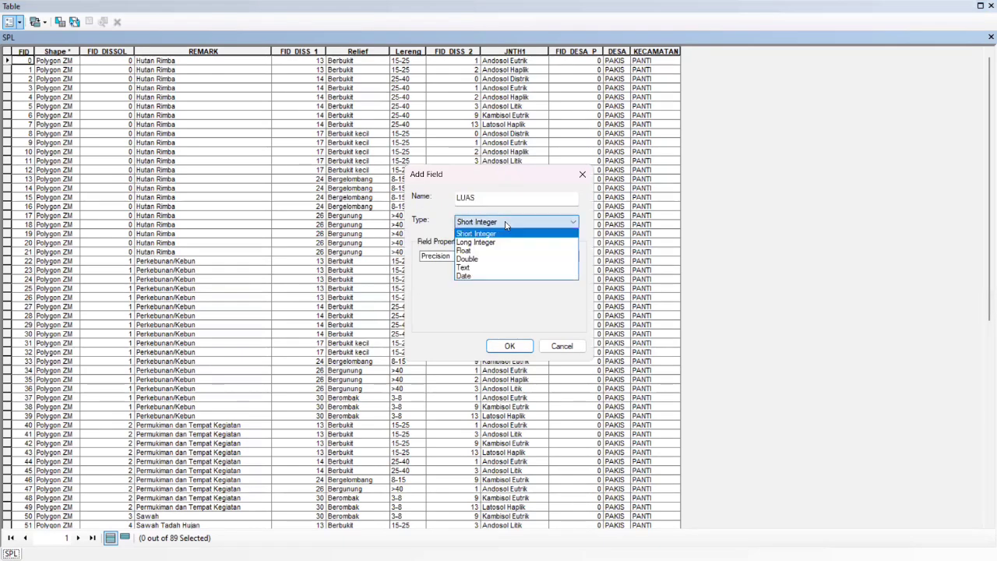
pyautogui.click(506, 260)
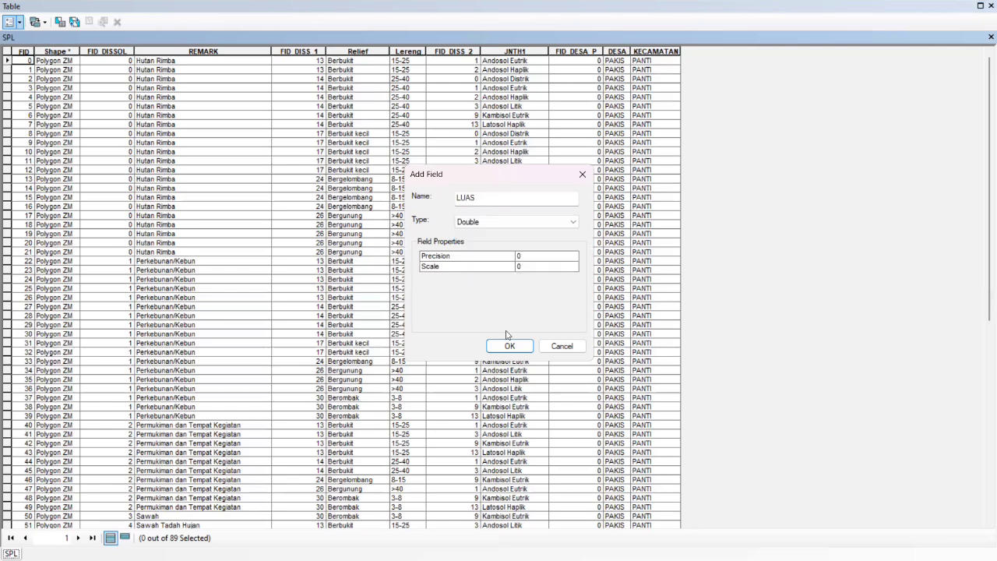
pyautogui.click(509, 346)
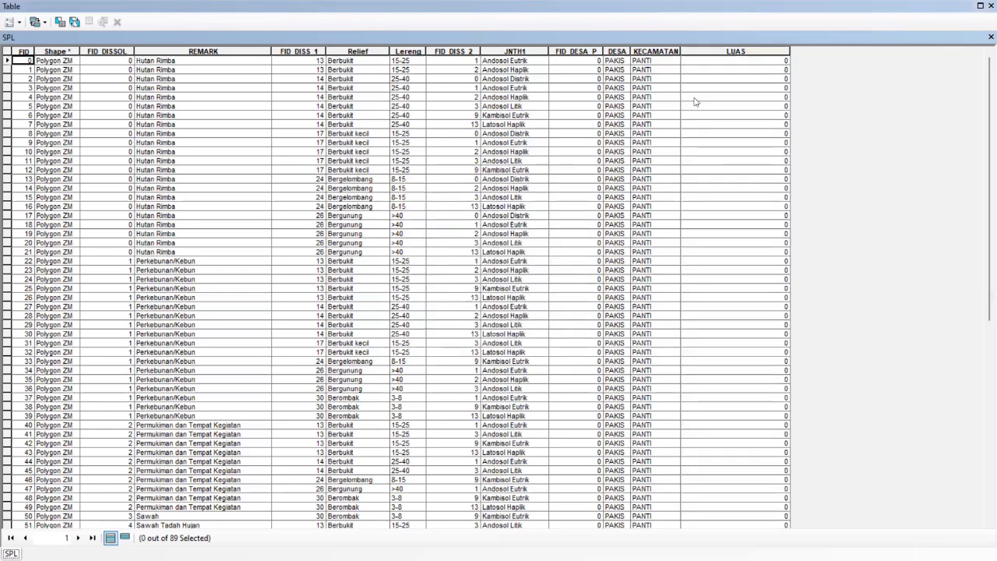
pyautogui.click(724, 53)
pyautogui.rightClick(725, 53)
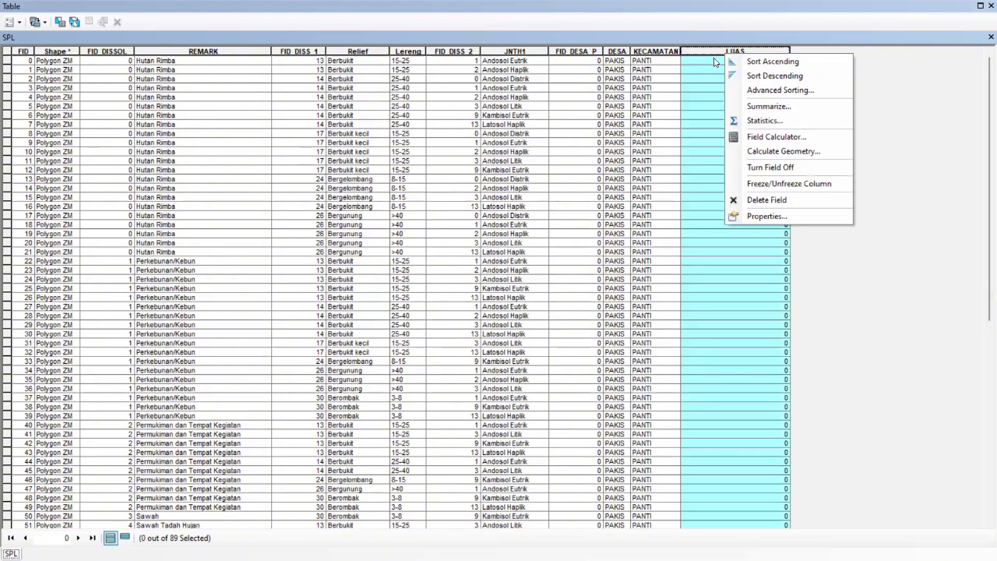
pyautogui.click(771, 152)
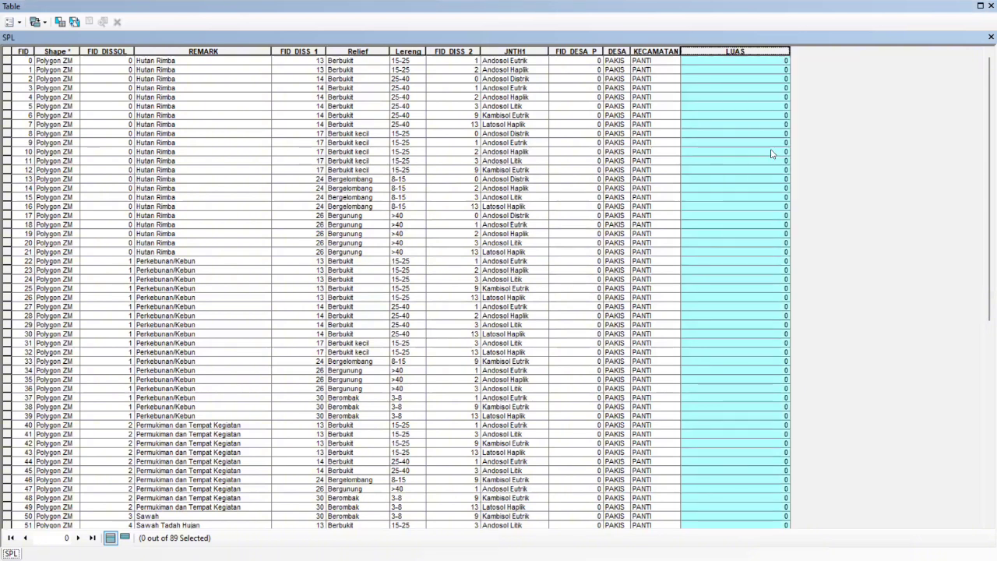
pyautogui.click(469, 299)
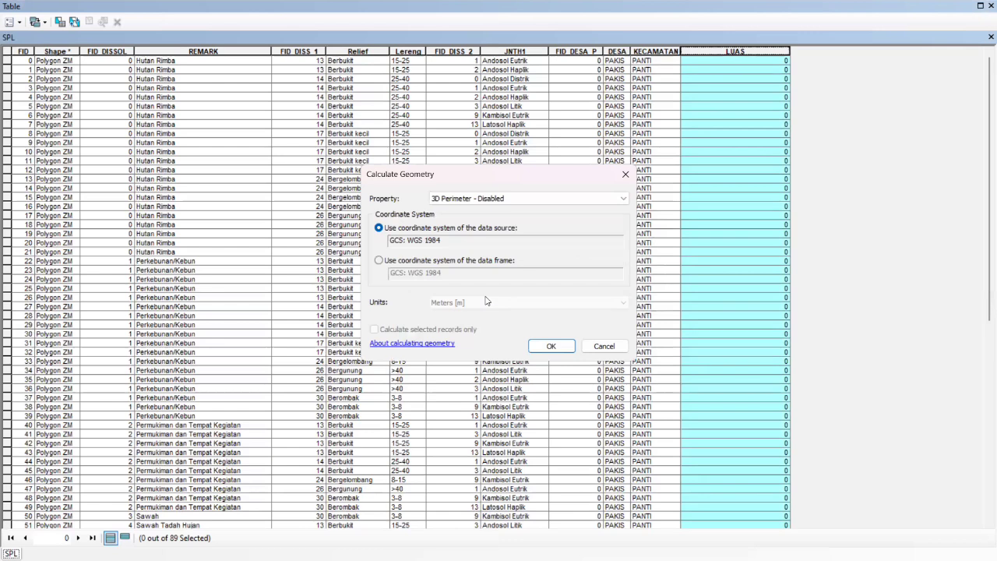
pyautogui.click(500, 200)
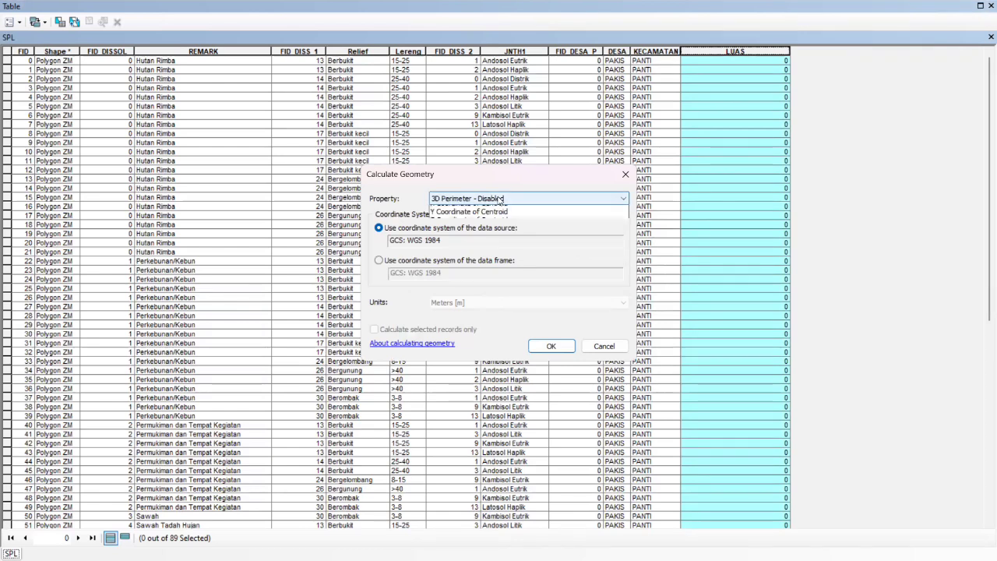
pyautogui.click(500, 211)
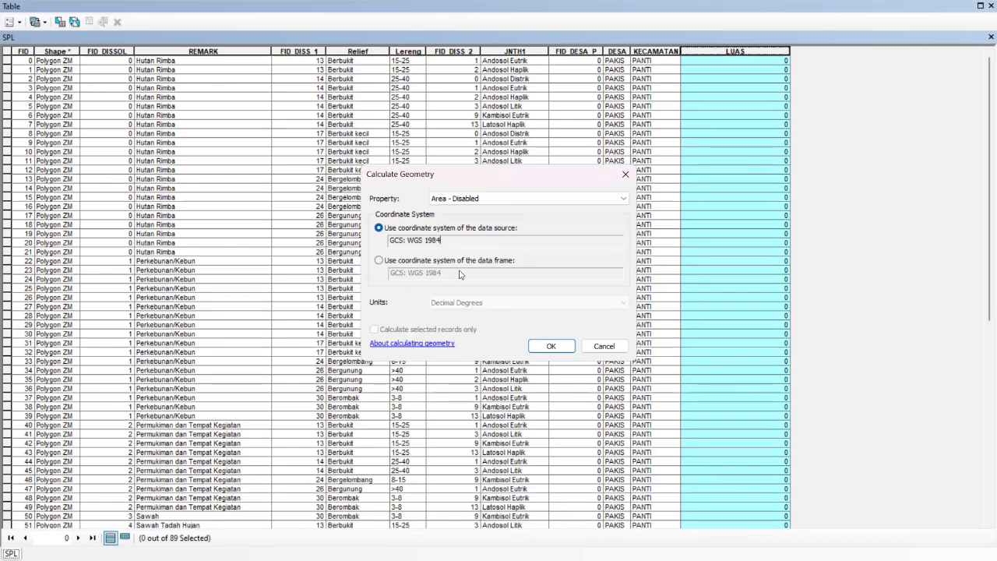
pyautogui.click(625, 174)
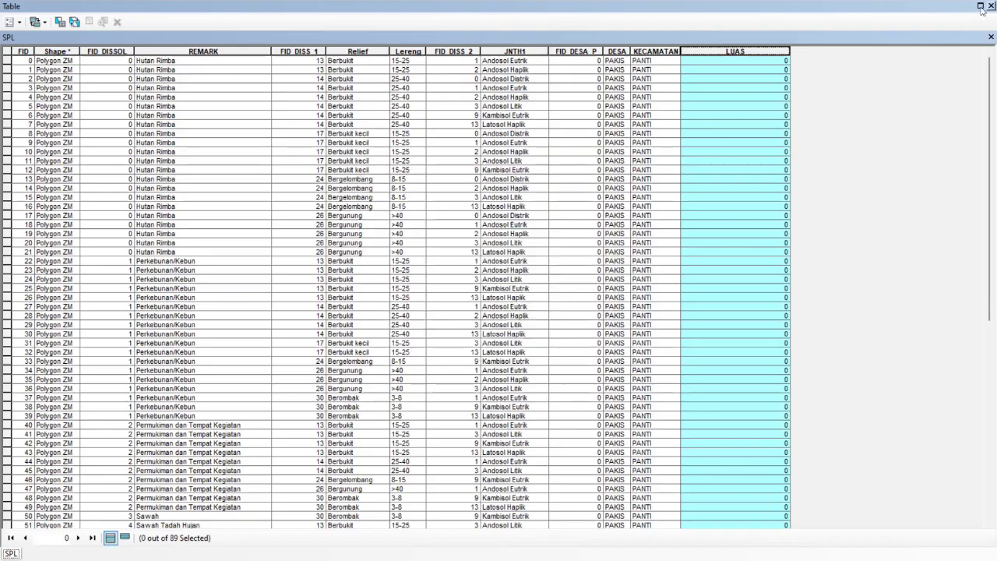
pyautogui.click(990, 6)
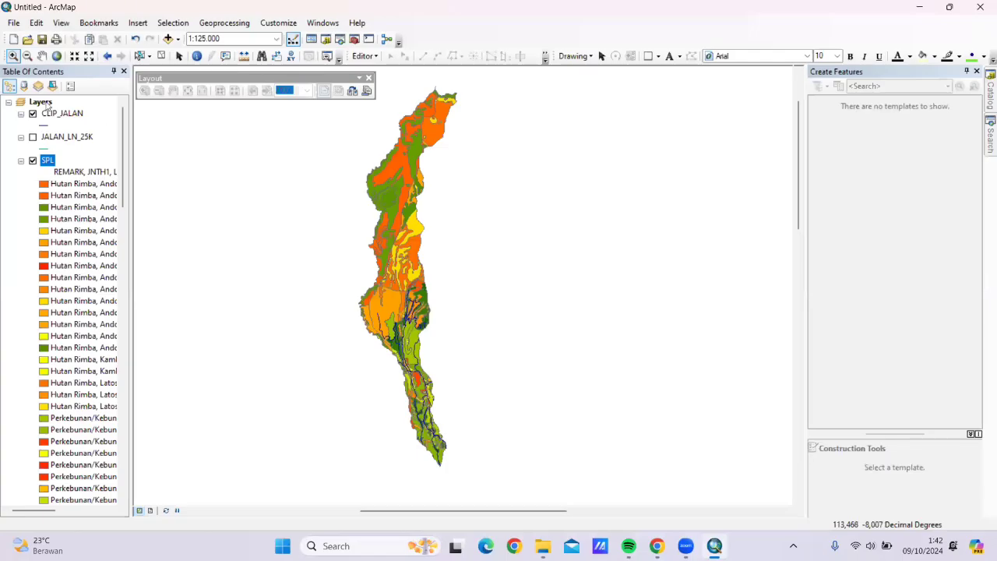
# - Set the data frame's coordinate system to WGS 1984 UTM Zone 49S
pyautogui.rightClick(46, 105)
pyautogui.click(108, 384)
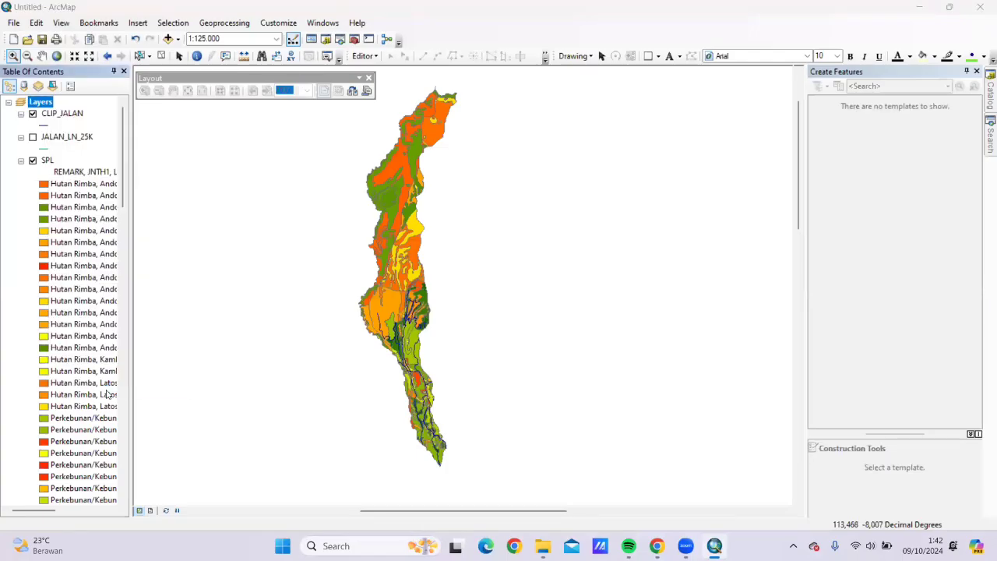
pyautogui.click(370, 91)
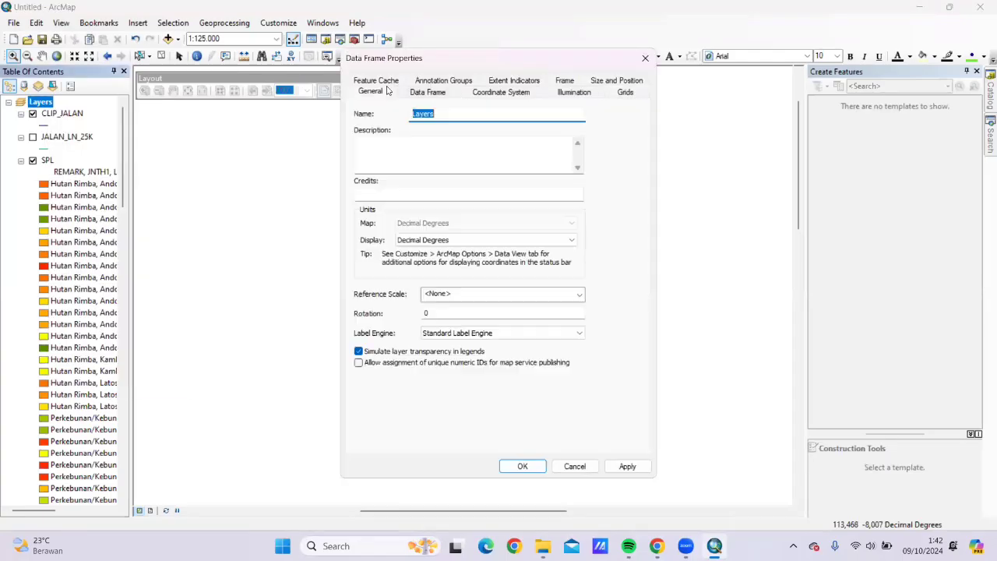
pyautogui.click(484, 89)
pyautogui.click(484, 161)
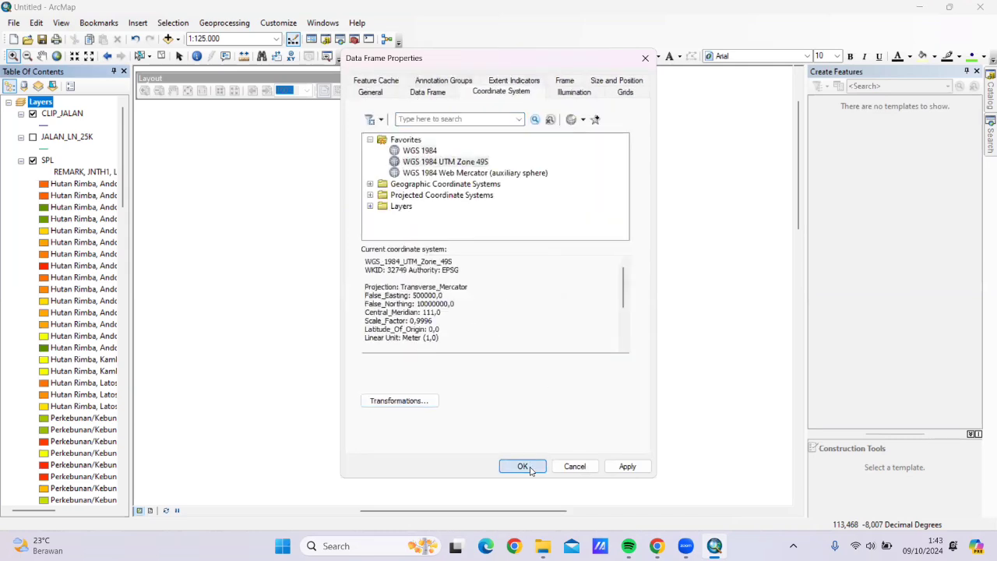
pyautogui.click(522, 466)
# - Calculate the Area of every SPL polygon into the LUAS field in square meters, using the data frame's coordinate system
pyautogui.click(49, 160)
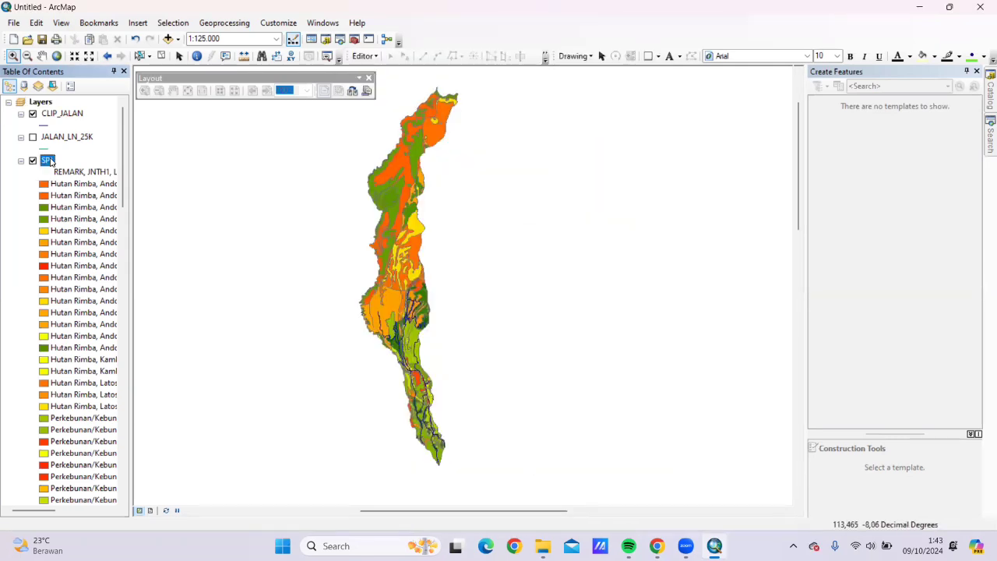
pyautogui.rightClick(78, 161)
pyautogui.click(125, 195)
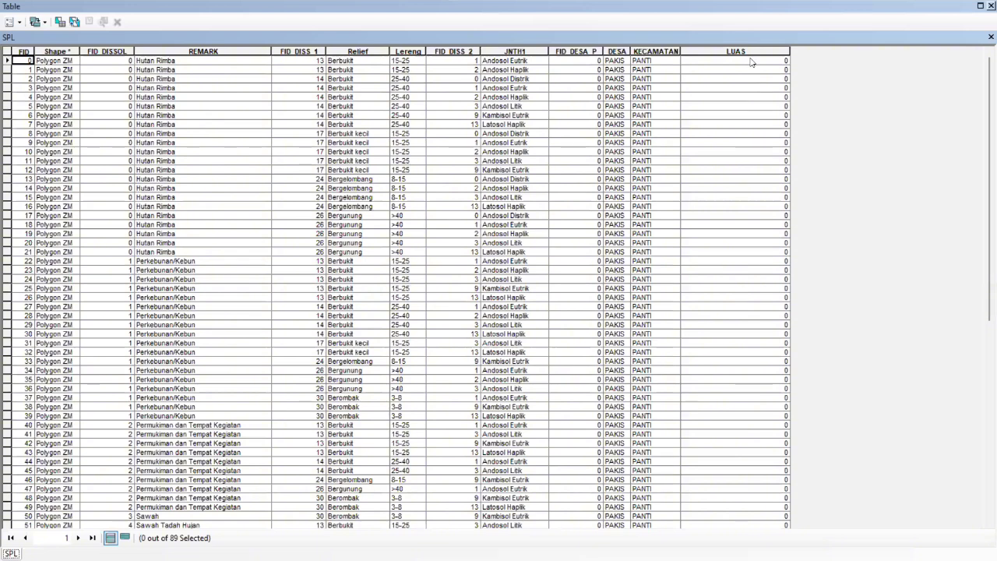
pyautogui.click(744, 52)
pyautogui.rightClick(746, 52)
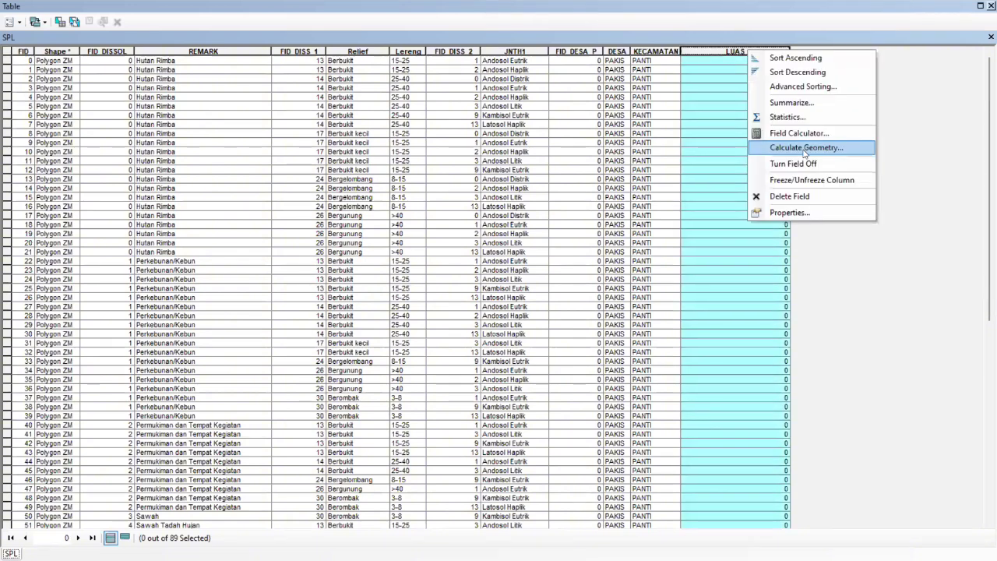
pyautogui.click(805, 148)
pyautogui.click(470, 301)
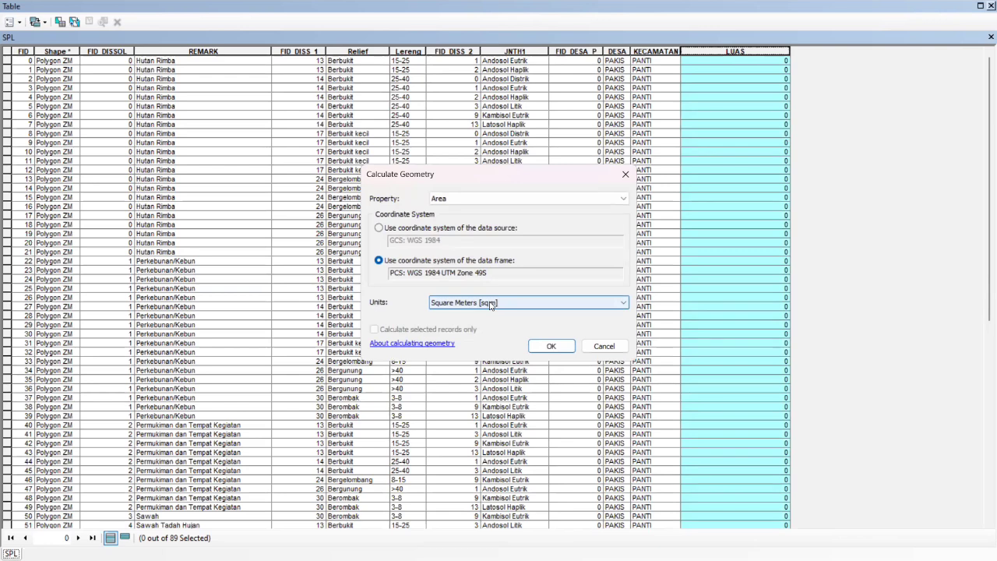
pyautogui.click(491, 303)
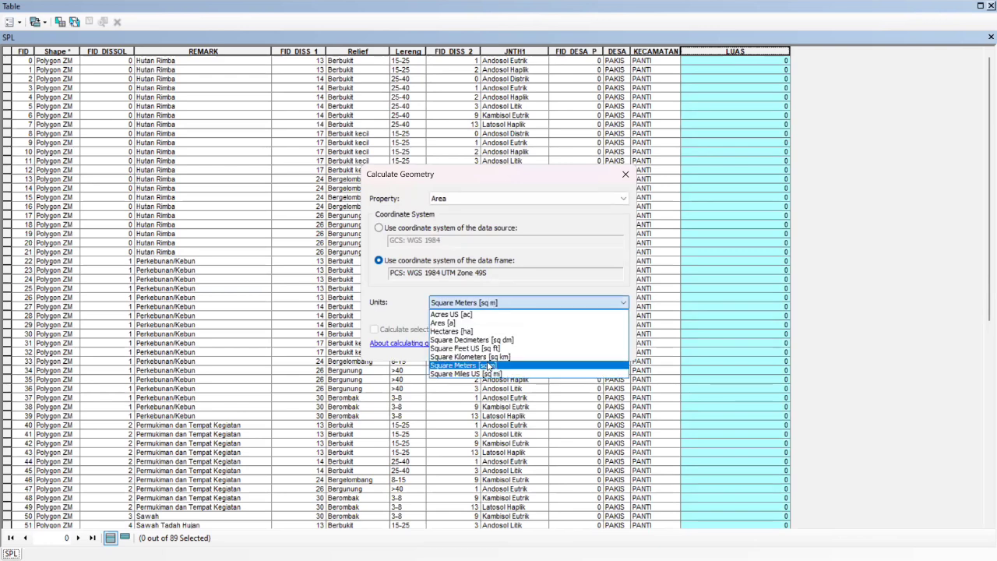
pyautogui.click(488, 365)
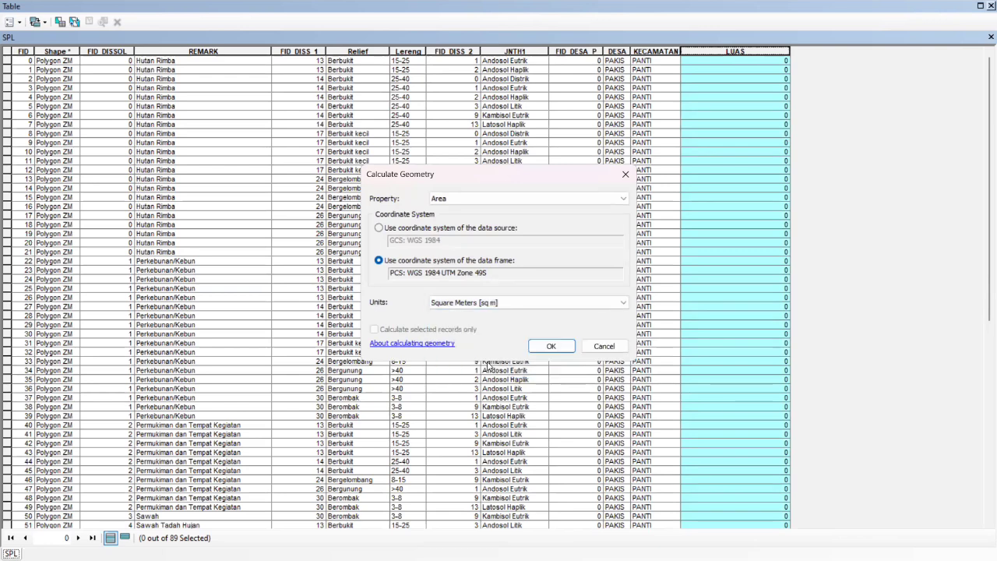
pyautogui.click(550, 346)
pyautogui.click(470, 298)
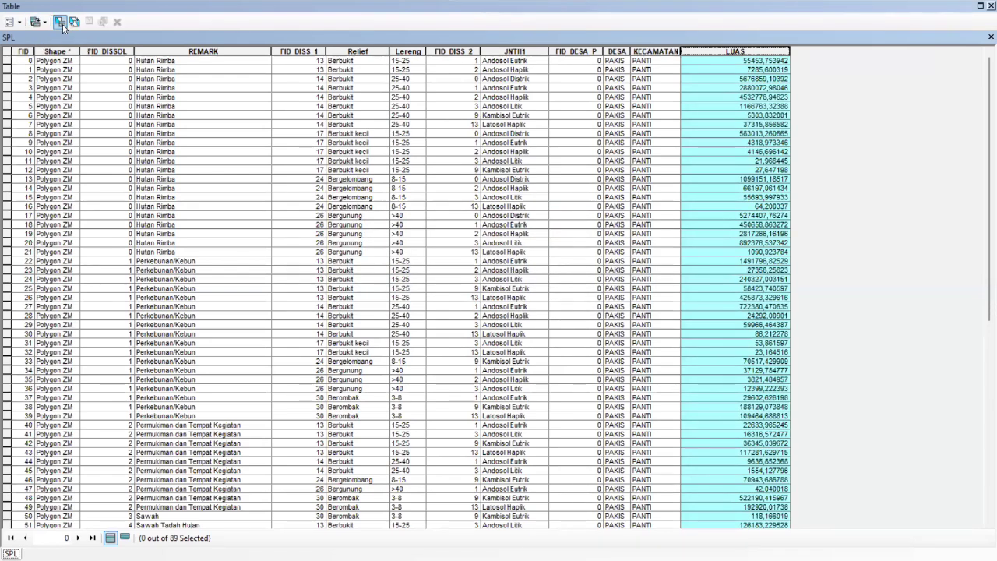
# - Select the smallest SPL polygons by attributes with a less-than condition on LUAS, and close the attribute table
pyautogui.click(61, 24)
pyautogui.moveTo(234, 93); pyautogui.dragTo(236, 118)
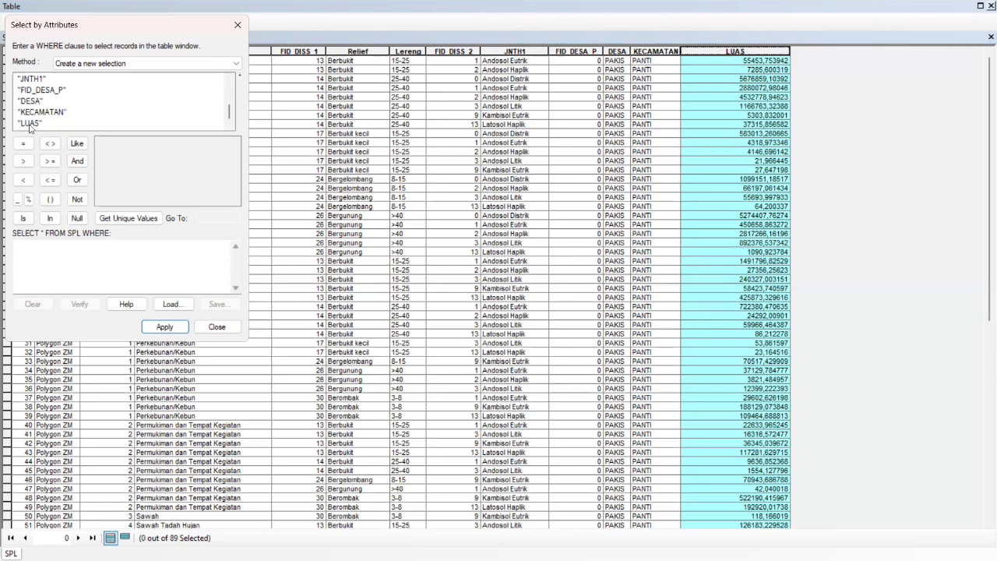
pyautogui.doubleClick(30, 125)
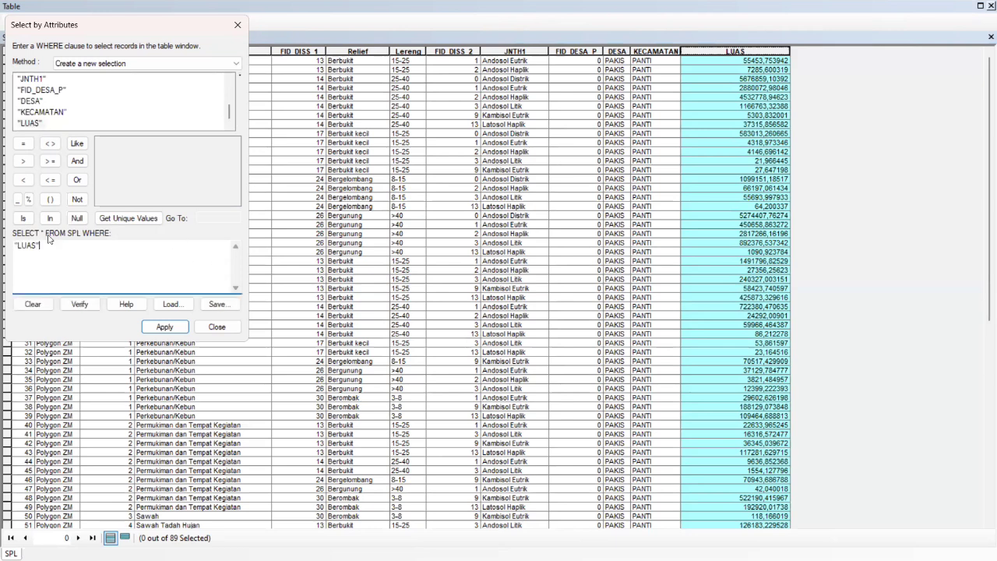
pyautogui.click(23, 180)
pyautogui.click(163, 327)
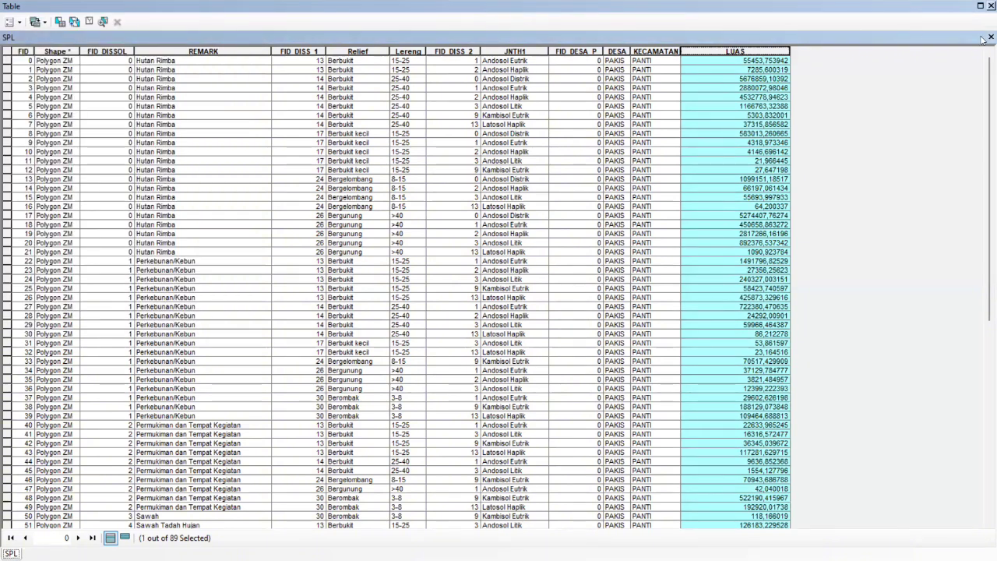
pyautogui.click(987, 5)
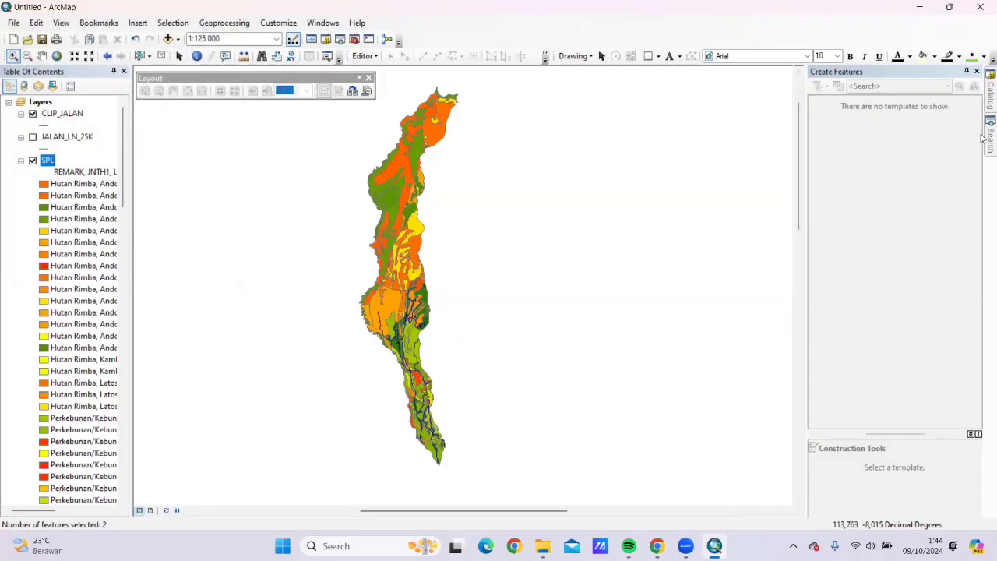
# - Find the Eliminate tool and run it on SPL by border, saving the output as ELIMINATE_SPL.shp in the DESA PAKIS folder
pyautogui.moveTo(983, 137)
pyautogui.write('ELIMINATE')
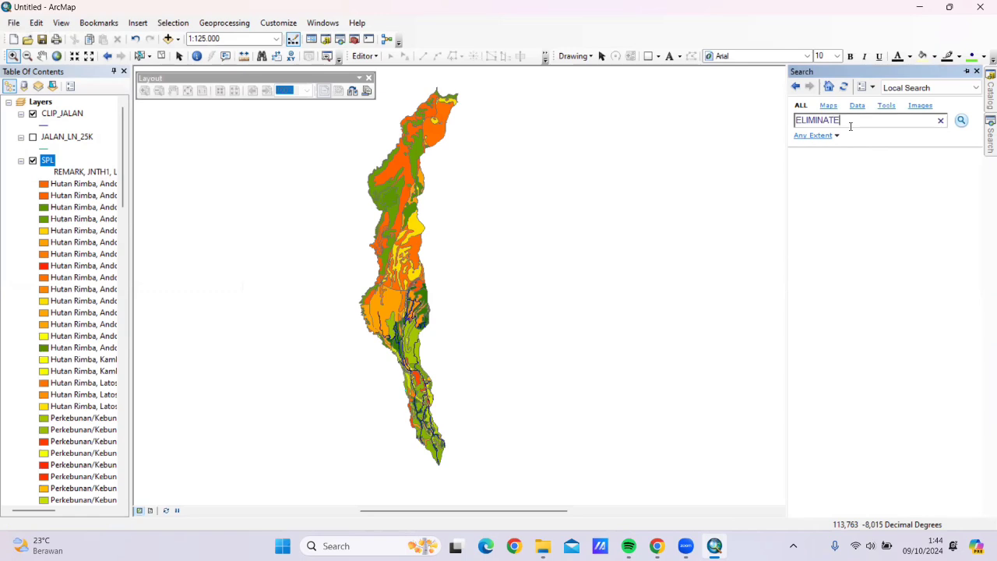
pyautogui.click(962, 121)
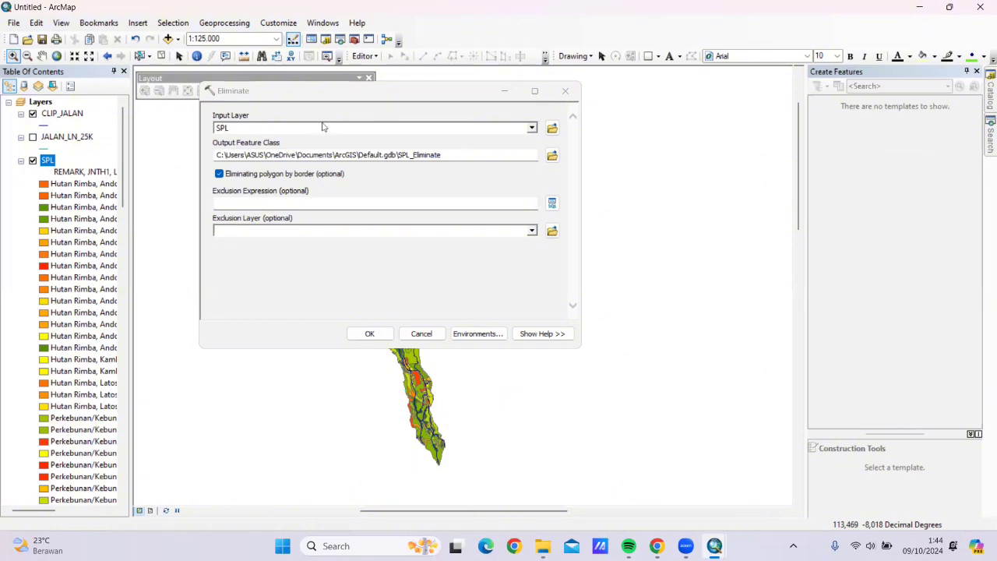
pyautogui.click(552, 156)
pyautogui.write('ELIMINATE_SPL')
pyautogui.click(533, 285)
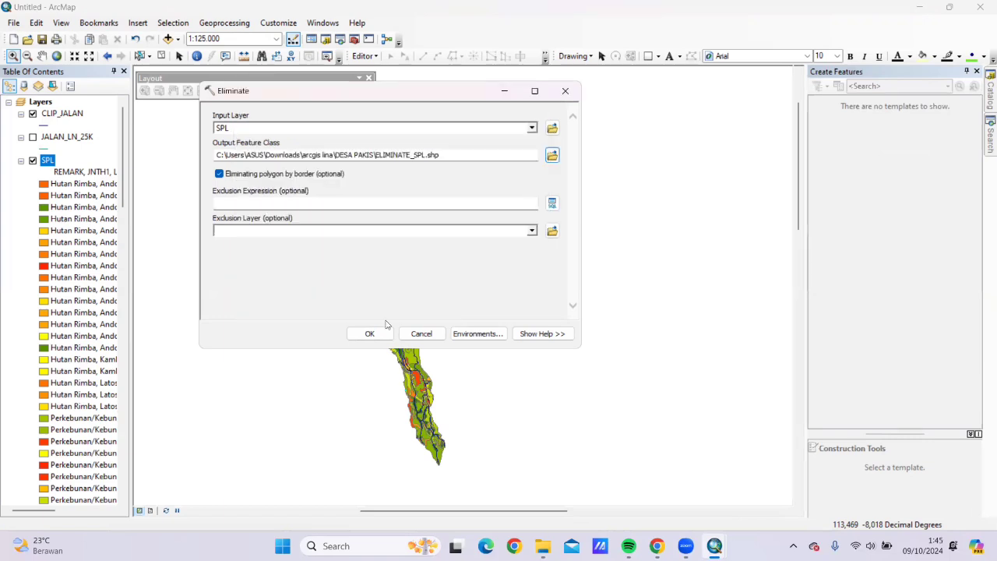
pyautogui.click(369, 333)
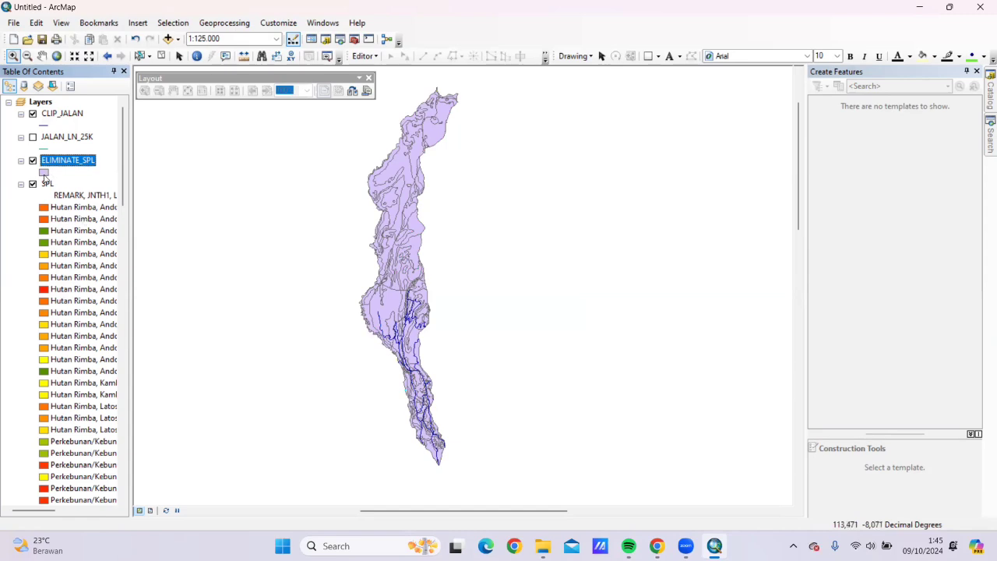
# - Set the fill of the ELIMINATE_SPL layer's symbol to no color
pyautogui.rightClick(44, 175)
pyautogui.click(68, 187)
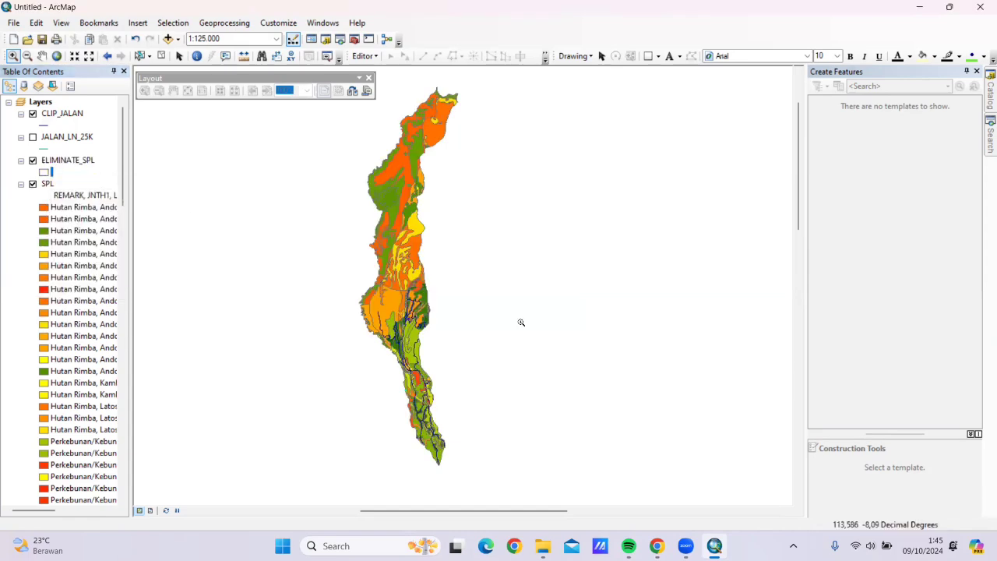
pyautogui.scroll(1, 521, 322)
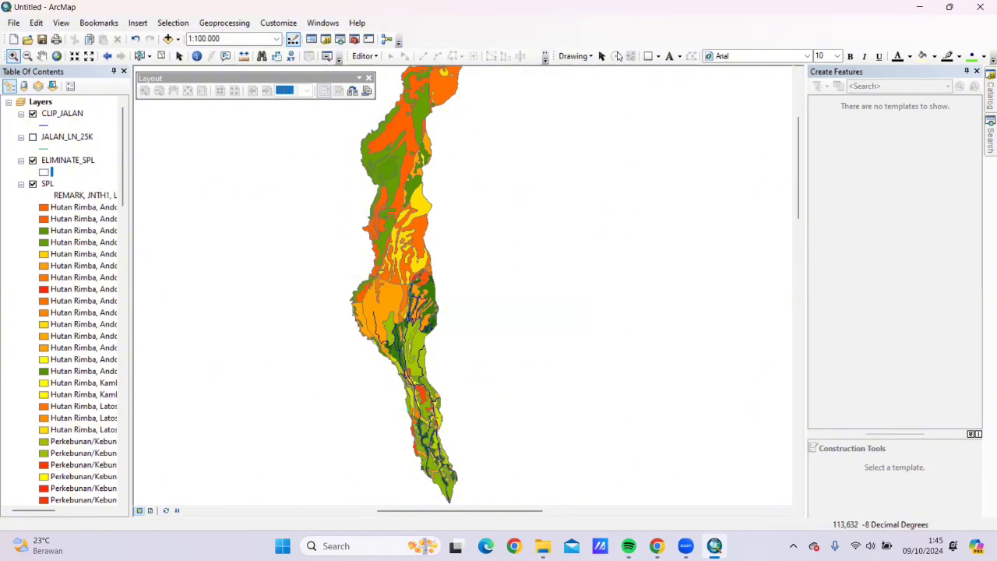